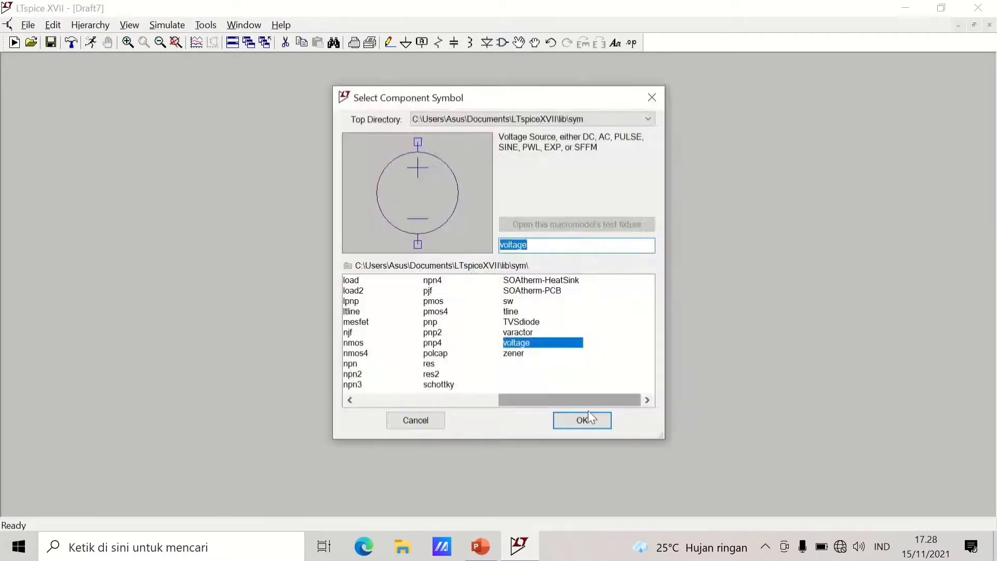
Step: Place a voltage source and, to its right, two inductors side by side with the second one mirrored
click(583, 418)
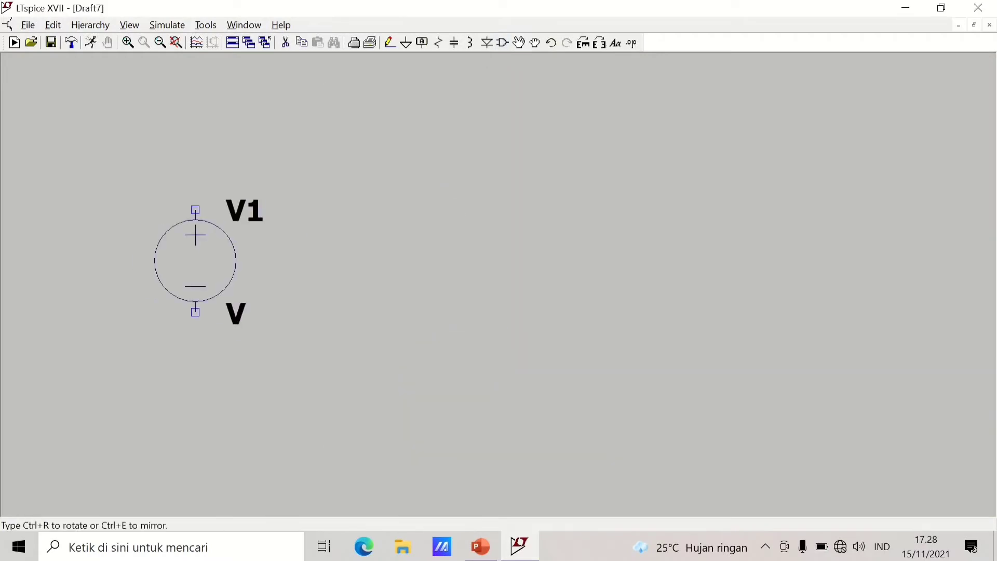
click(471, 48)
click(487, 261)
key(ctrl+e)
click(582, 261)
key(Escape)
Step: Move the L1 labels to its outer side and the L2 labels to its outer side, and bring L2 closer to L1
key(F8)
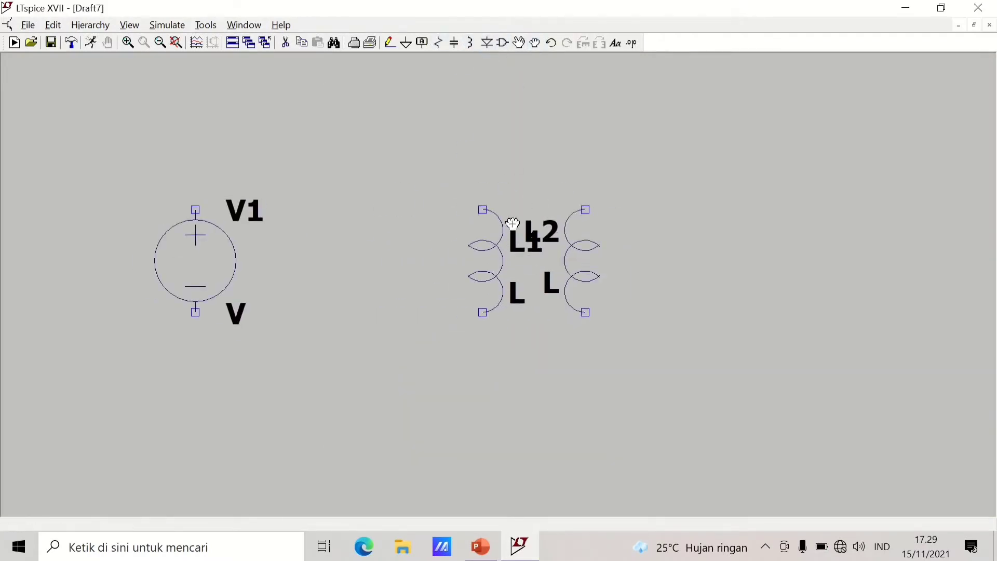
drag(516, 287, 460, 288)
drag(526, 238, 452, 229)
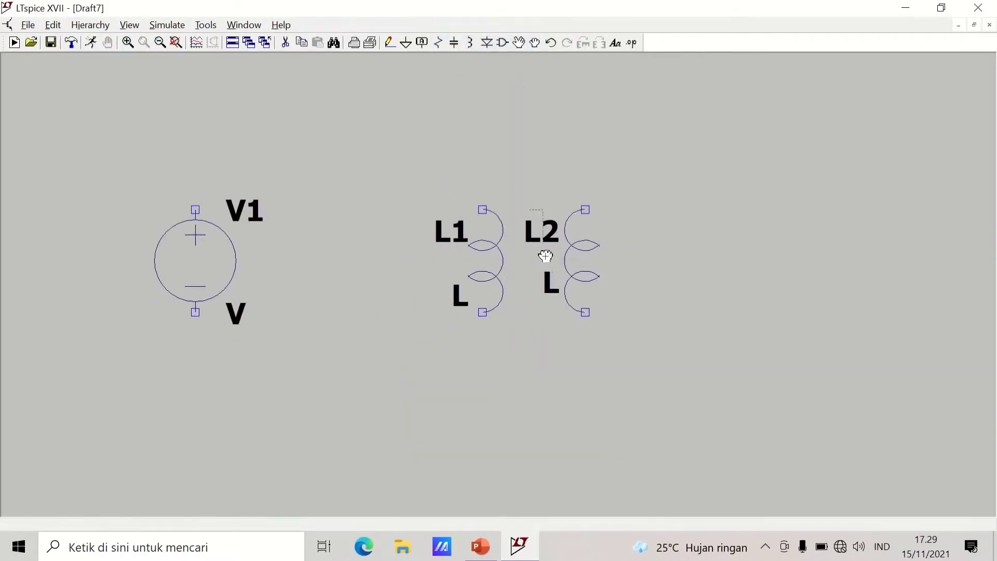
drag(544, 234, 626, 231)
mouse_move(552, 285)
mouse_down()
mouse_move(619, 290)
mouse_move(550, 270)
mouse_up()
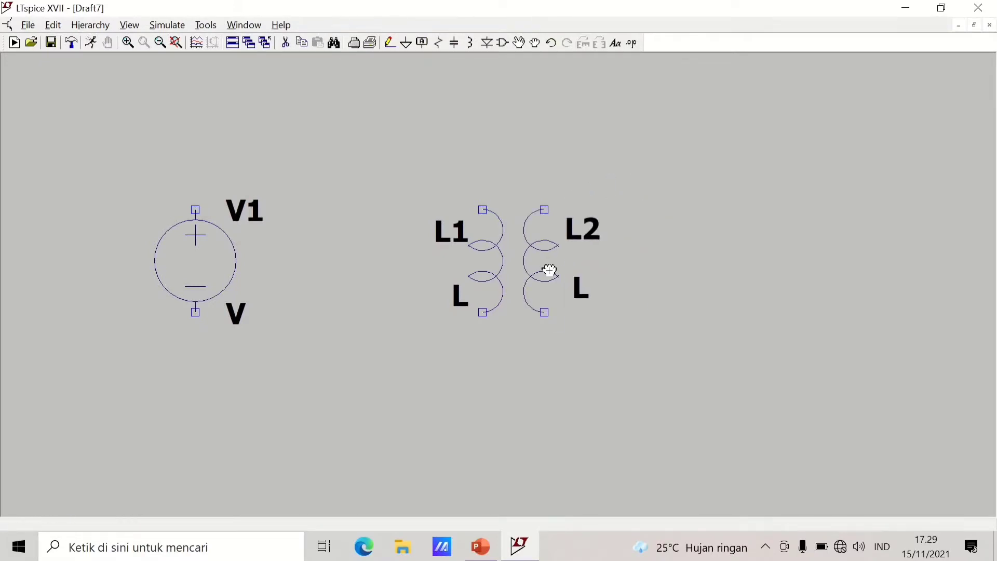
Step: Place a vertical resistor to the right of L2, level with the inductors
key(r)
click(722, 242)
key(Escape)
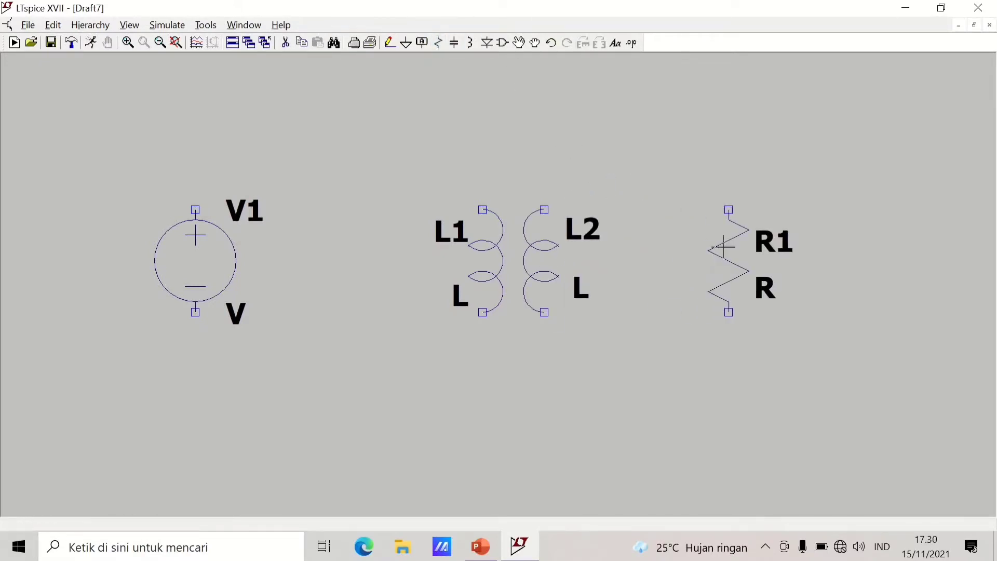
Step: Wire V1 and L1 into a closed rectangular primary loop
click(390, 44)
click(195, 210)
click(195, 148)
click(483, 148)
click(483, 374)
click(195, 374)
click(195, 312)
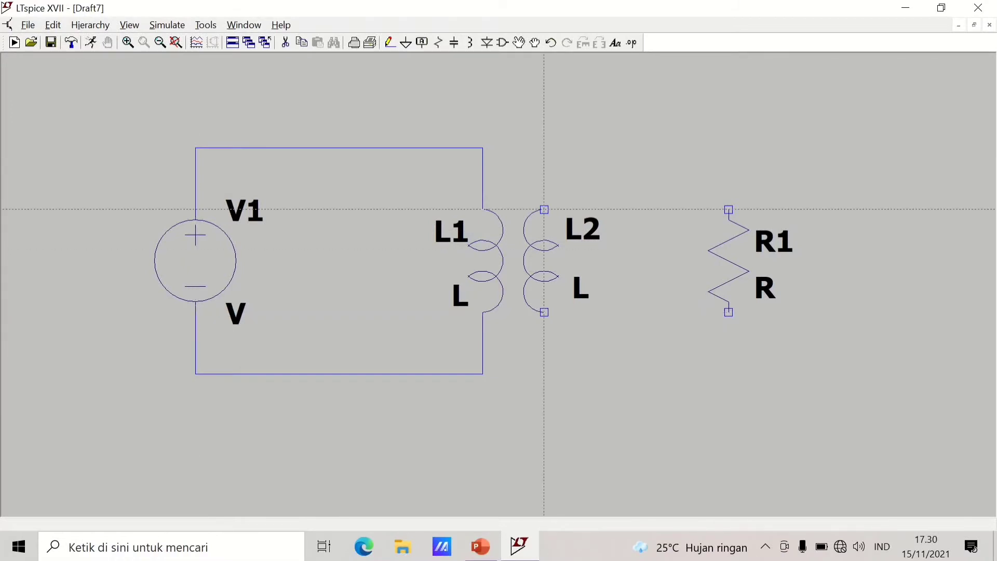
Step: Wire L2 and R1 into a closed rectangular secondary loop
click(544, 209)
click(544, 148)
click(729, 148)
click(729, 374)
click(544, 374)
click(544, 312)
key(Escape)
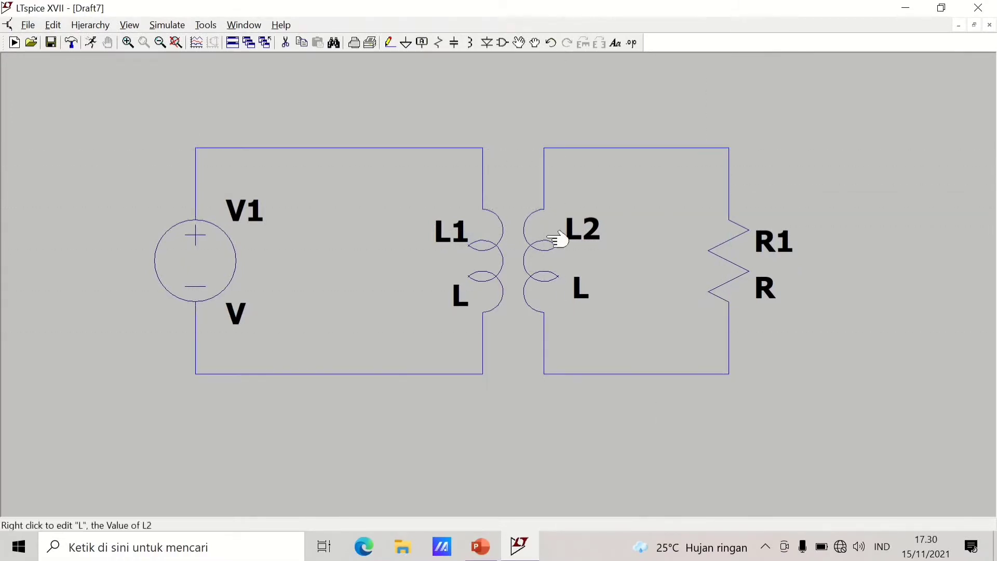
Step: Place two ground symbols below the circuit and wire one to each loop's lower wire
key(g)
click(441, 414)
click(585, 414)
click(390, 44)
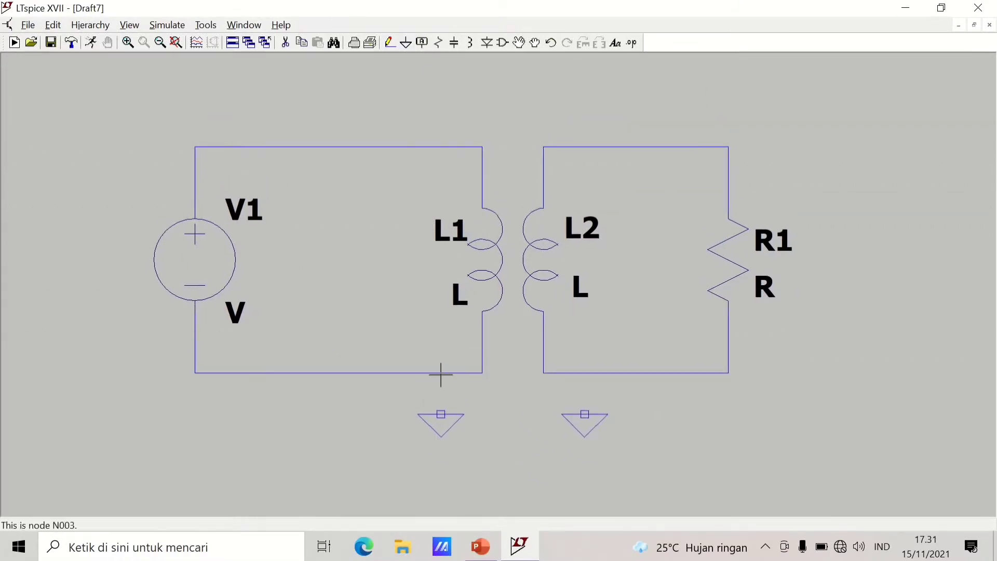
click(441, 414)
click(441, 373)
click(585, 414)
click(585, 373)
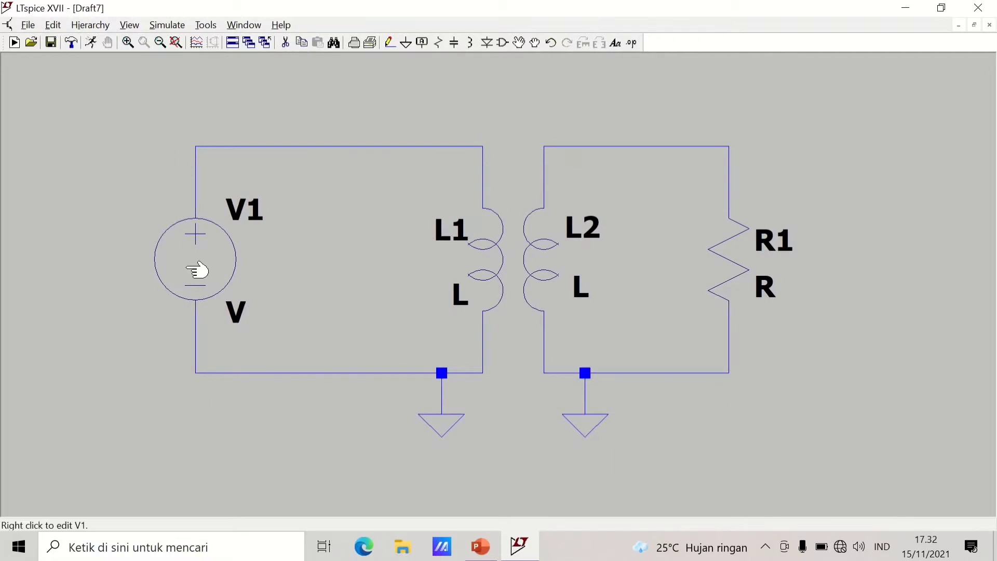
Step: Set V1 to a SINE source with DC offset 0, amplitude 220 V, frequency 50 Hz and series resistance 0,001
right_click(199, 270)
click(289, 155)
text(0)
click(471, 285)
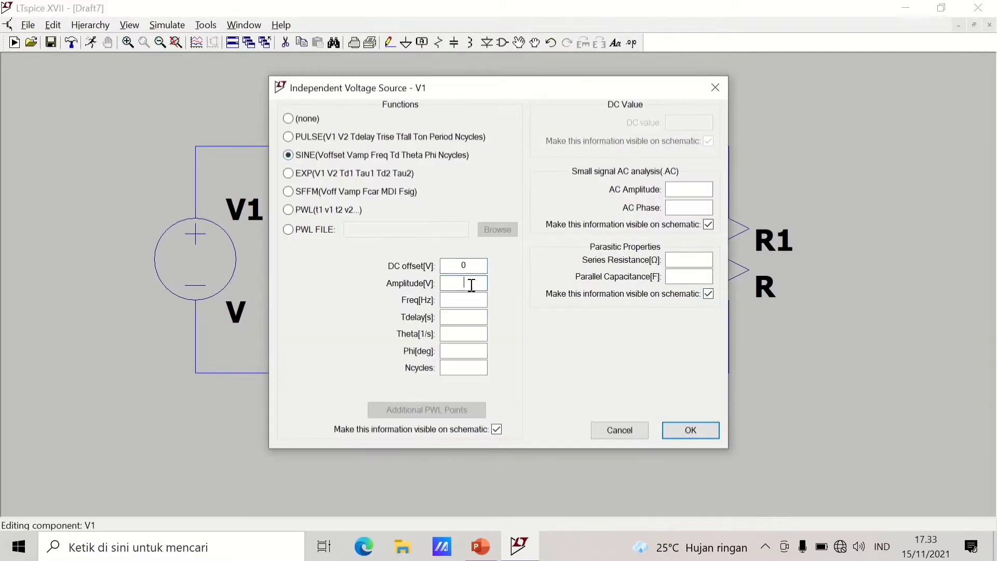
text(220)
key(Tab)
text(50) Rser=0,001)
key(Return)
Step: Set the inductance of L1 to 100m and of L2 to 1m
right_click(474, 264)
text(100m)
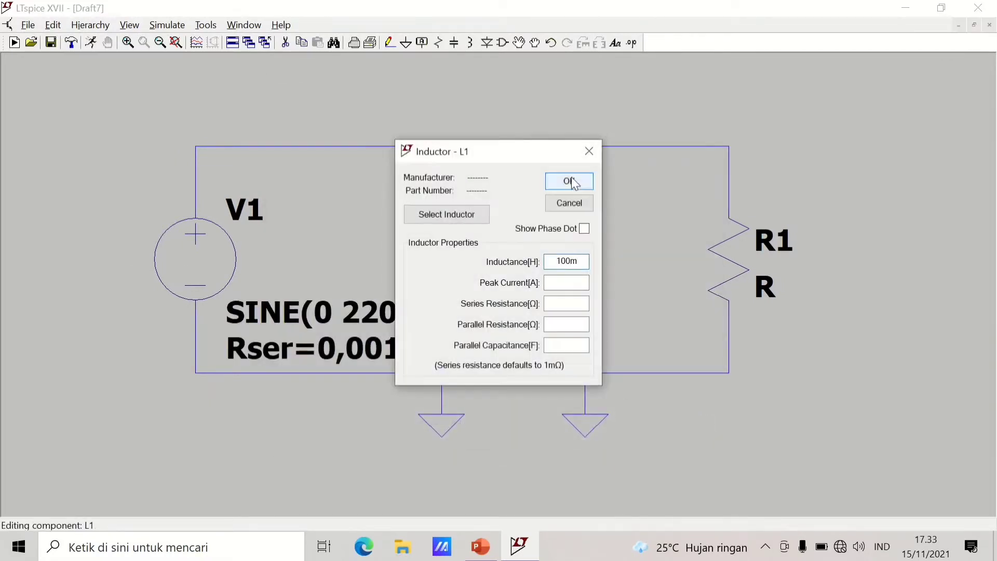
click(532, 171)
right_click(550, 259)
text(1m)
key(Return)
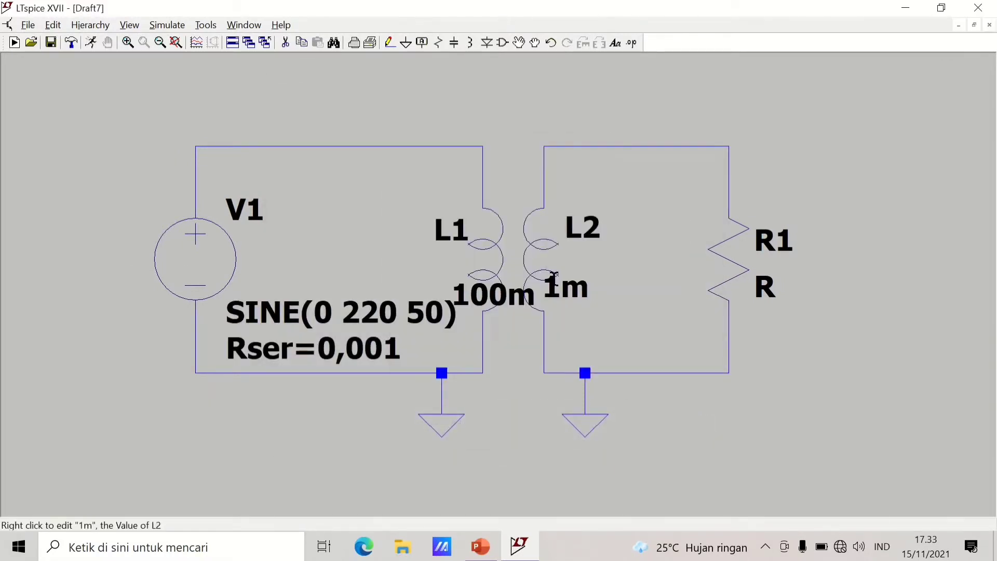
Step: Set the resistance of R1 to 1k
right_click(722, 250)
text(1k)
key(Return)
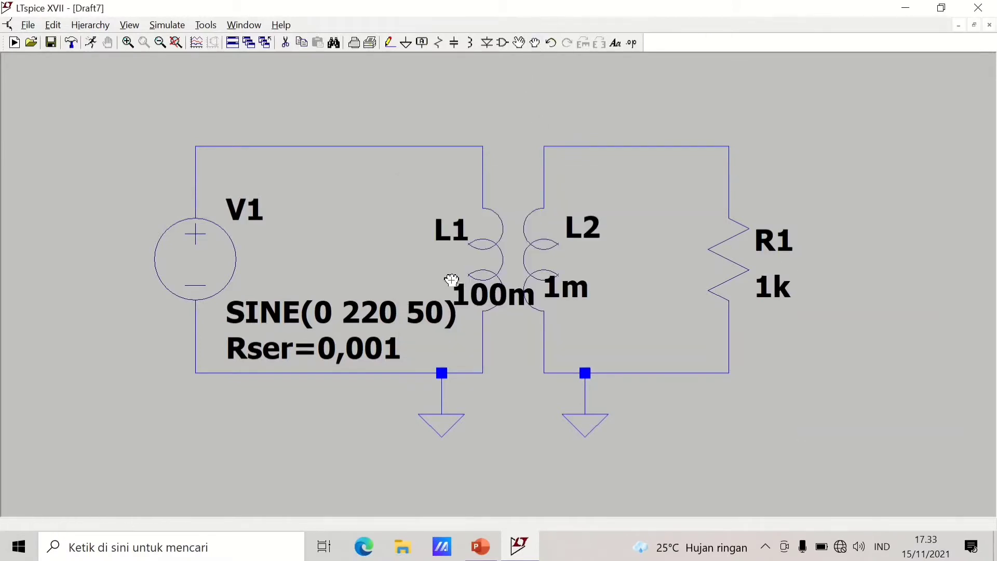
Step: Place the SPICE directive "K L1 L2 1" above the circuit to couple the two inductors
text(sK L1 L2 1)
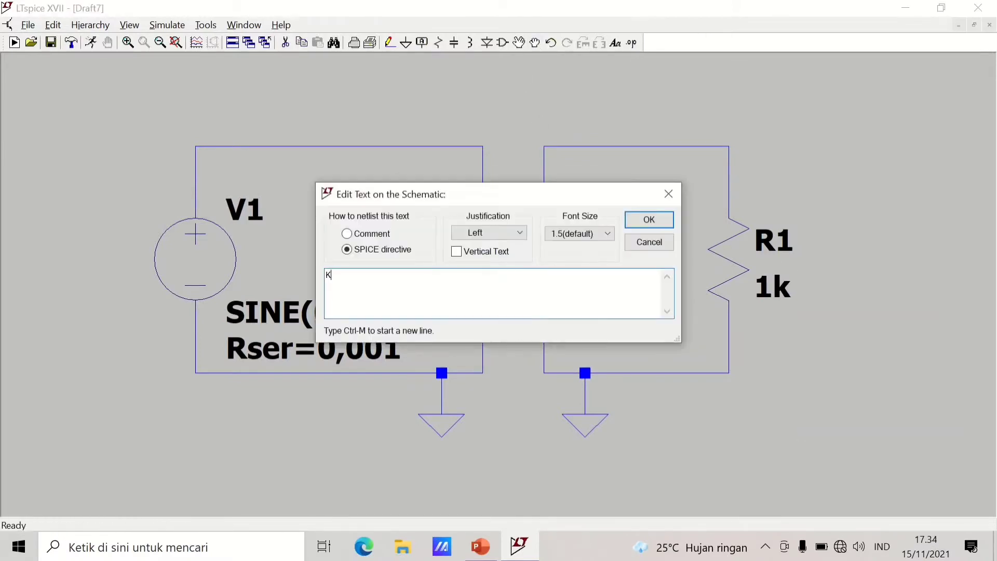
click(652, 220)
click(436, 101)
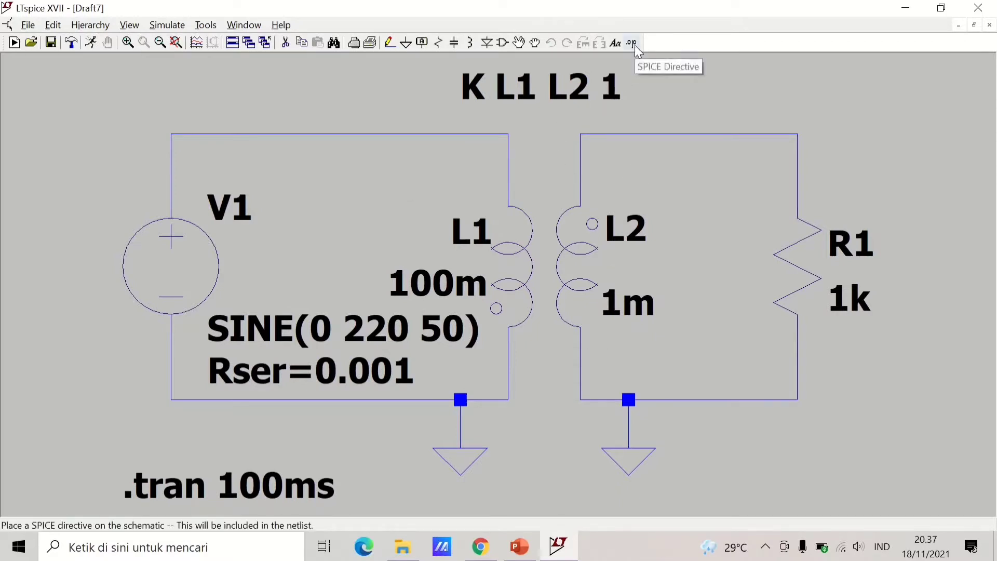
Step: Run the 100 ms transient simulation and plot the voltage on the primary loop's upper wire
click(90, 44)
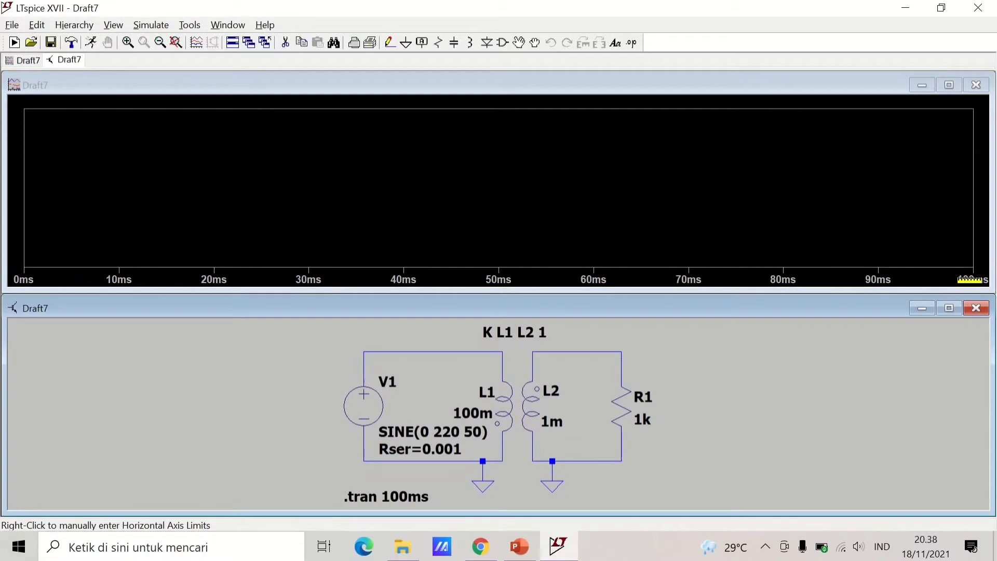
click(443, 351)
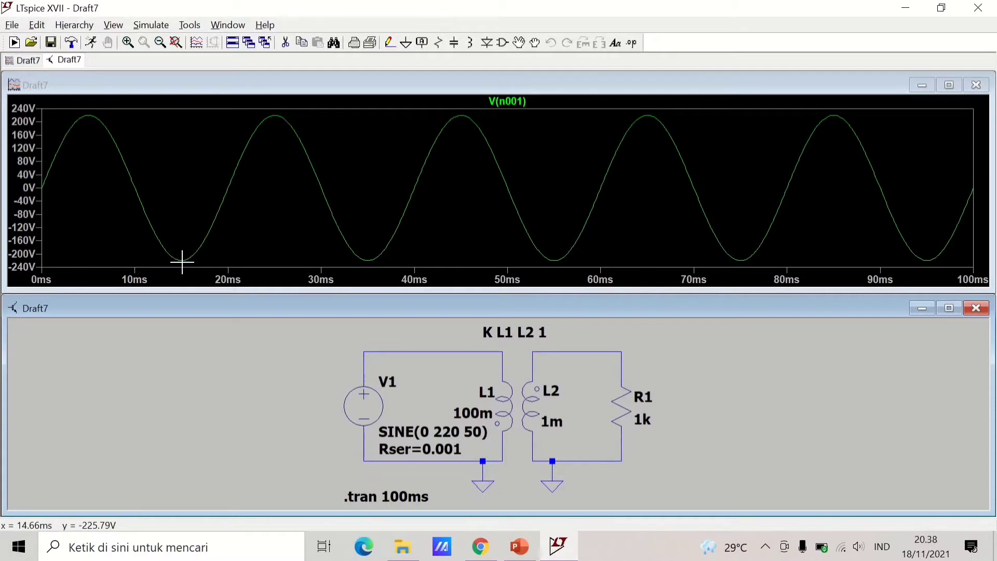
Step: Add a second plot pane and plot the voltage on the secondary loop's upper wire in it
right_click(177, 164)
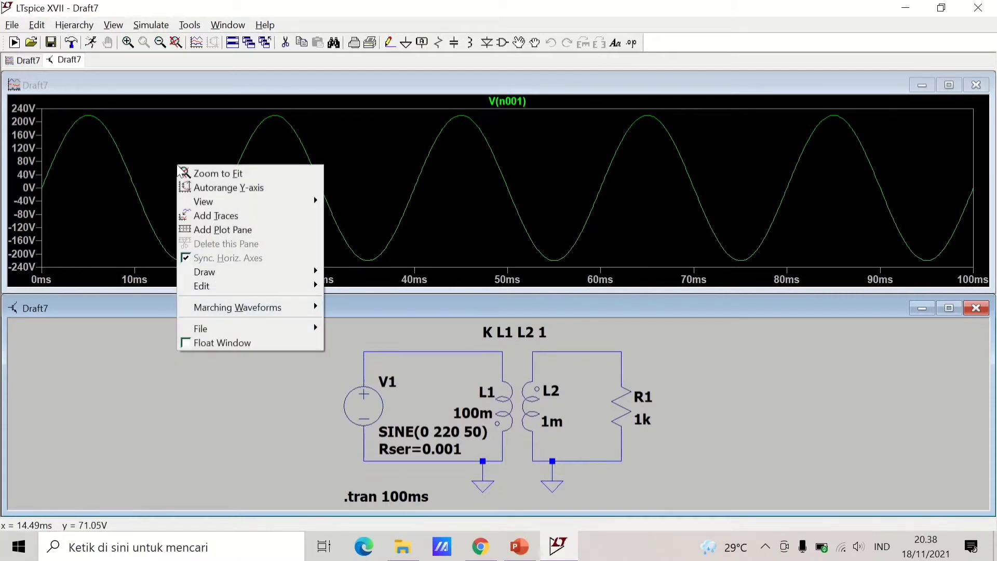
click(251, 232)
click(306, 141)
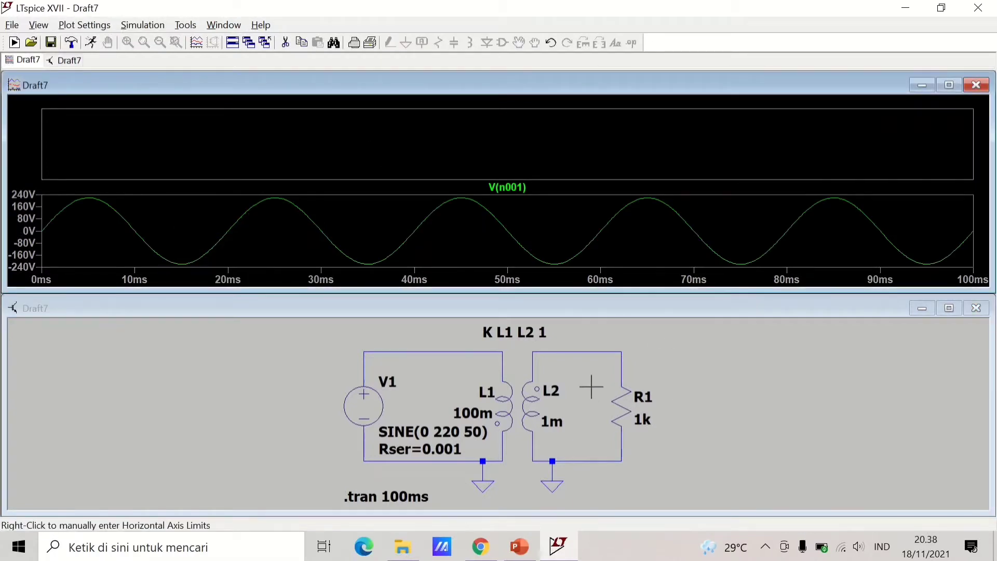
click(681, 347)
click(577, 350)
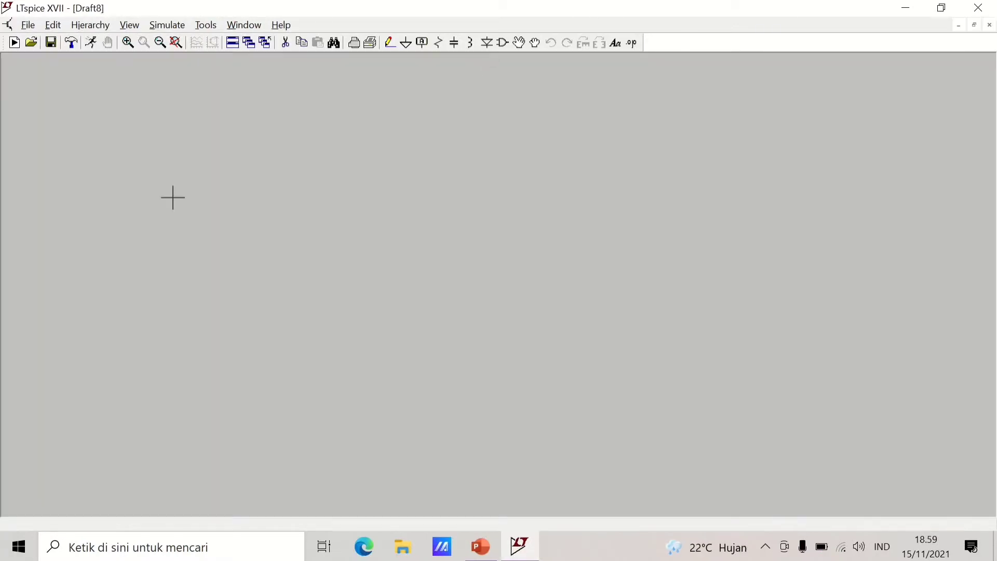
Step: Place a voltage source and two inductors in the empty Draft8 schematic, mirroring the second inductor to face the first
key(F2)
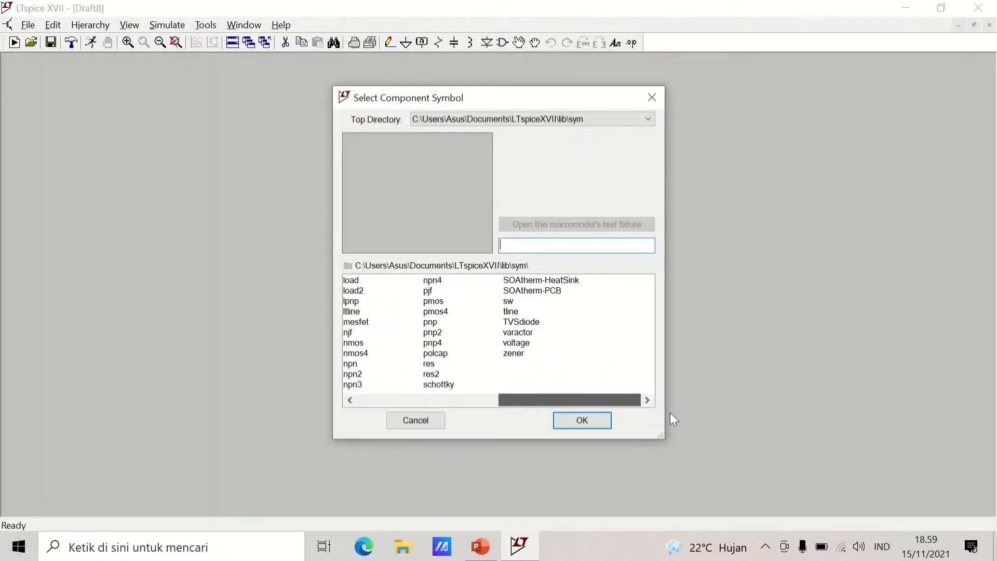
click(580, 419)
click(134, 279)
key(l)
click(548, 254)
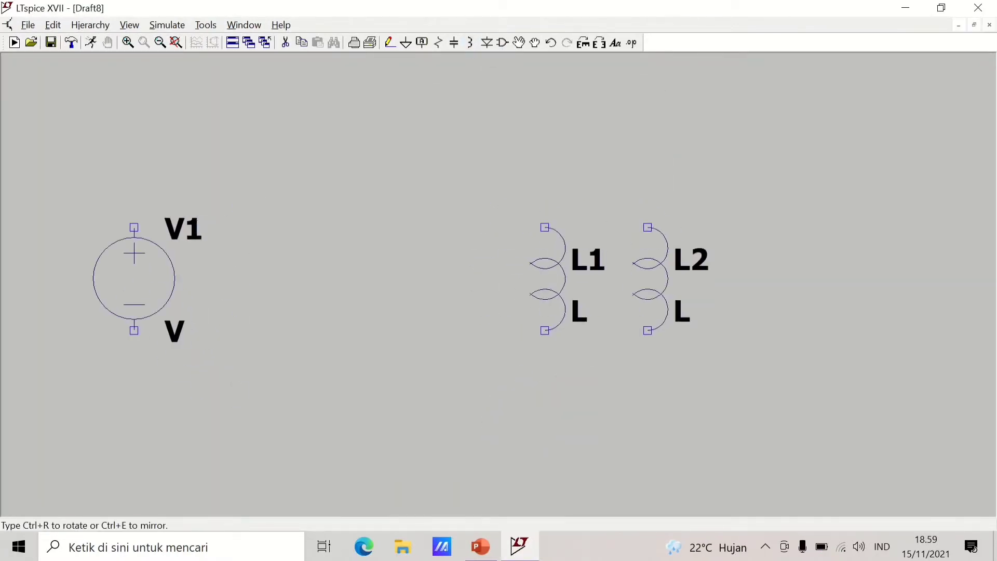
key(ctrl+e)
click(647, 279)
key(Escape)
Step: Move the labels of L1 and L2 to their outer sides and shift L2 closer to L1
click(534, 43)
click(579, 259)
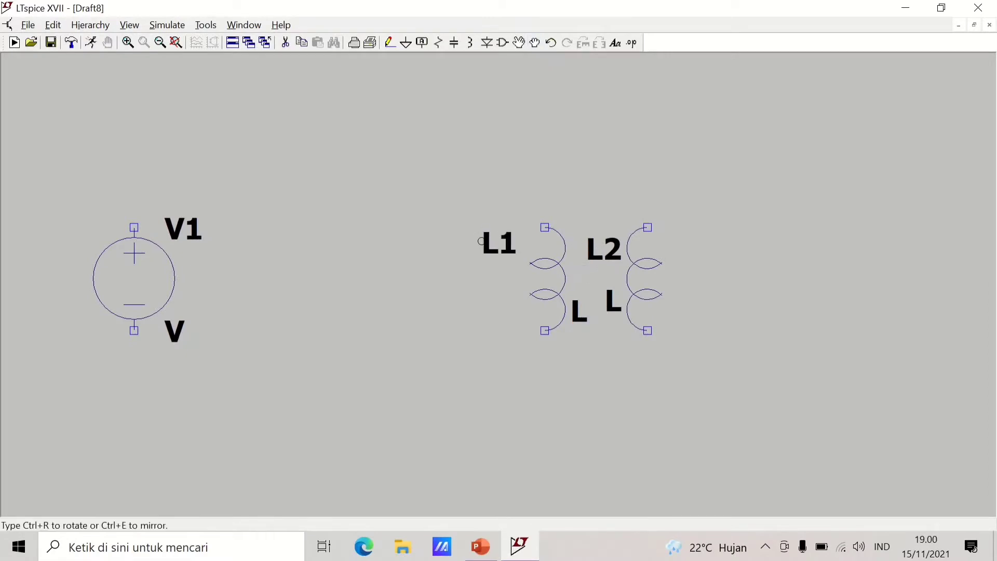
click(493, 242)
click(578, 311)
click(508, 310)
click(604, 249)
click(697, 245)
click(612, 306)
click(683, 310)
drag(637, 207, 709, 349)
click(647, 348)
Step: Place a vertical resistor to the right of L2 and a horizontal diode pointing toward it, above and between the two
click(439, 43)
click(811, 279)
key(Escape)
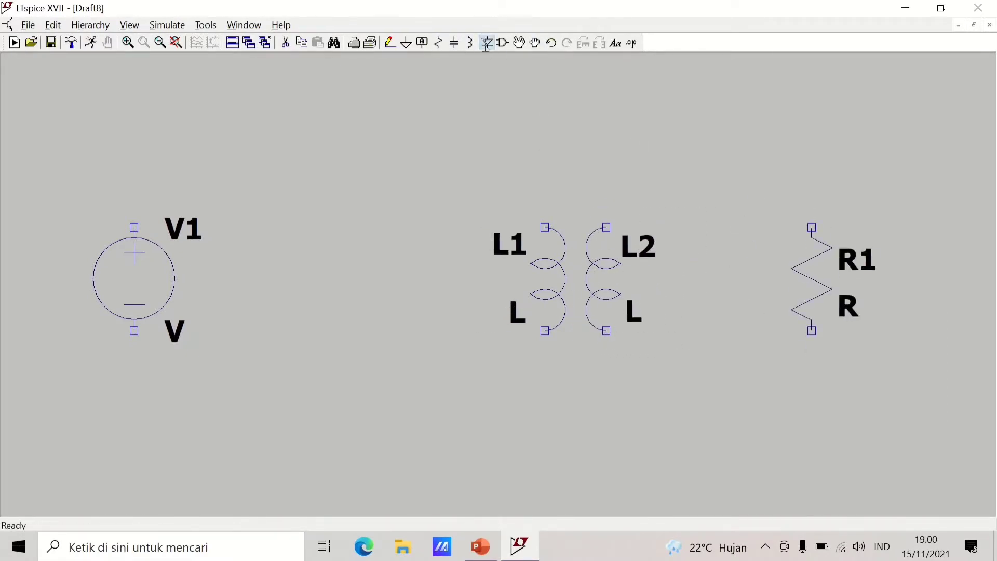
click(487, 44)
key(ctrl+r)
key(ctrl+e)
click(709, 185)
key(Escape)
Step: Wire V1 and L1 into a closed rectangular primary loop
key(F3)
click(134, 227)
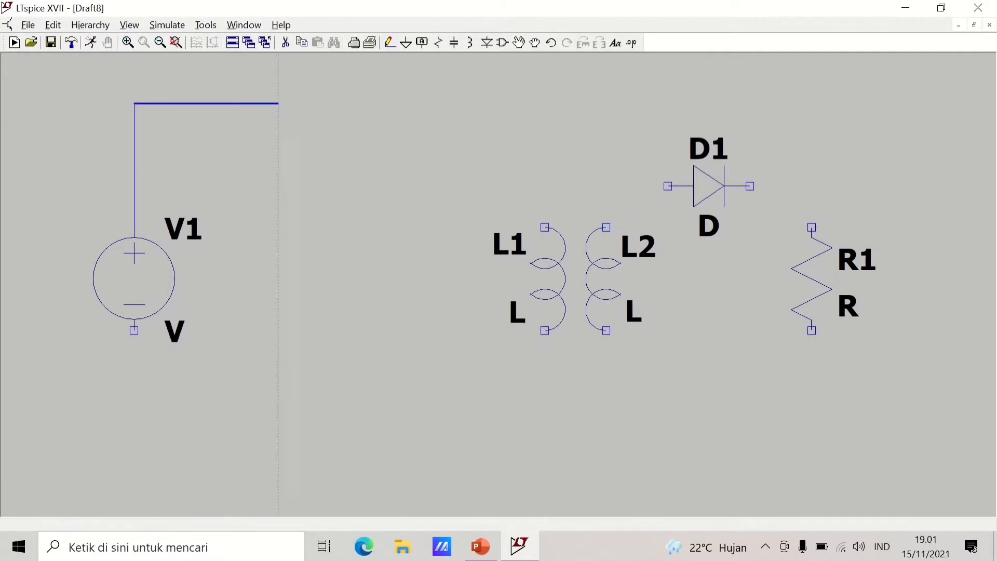
click(545, 103)
click(545, 413)
click(134, 413)
click(134, 330)
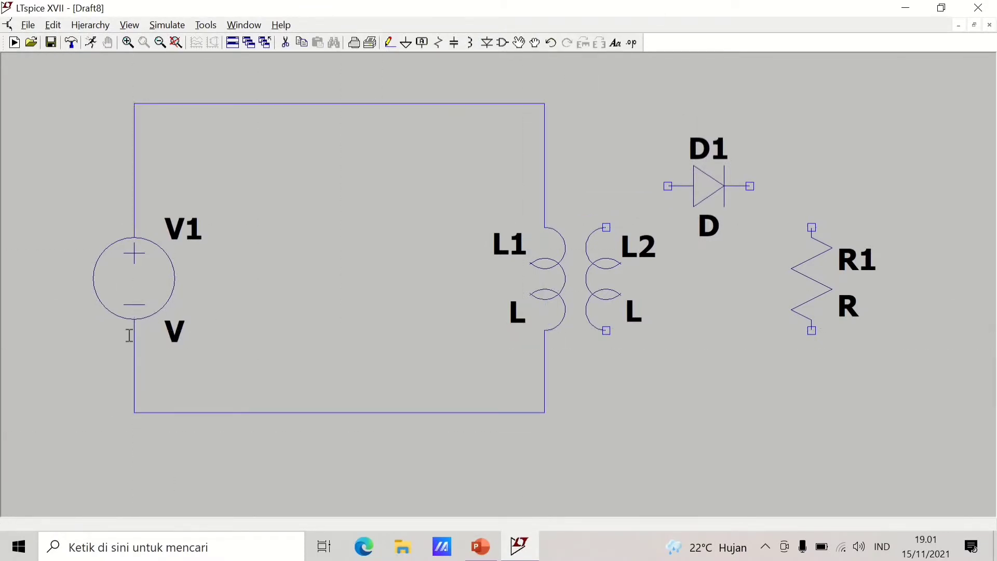
Step: Delete the primary loop's upper wires and redraw them closer to V1 and L1
key(F5)
click(374, 107)
click(549, 151)
click(139, 186)
click(390, 43)
click(134, 227)
click(545, 145)
click(545, 227)
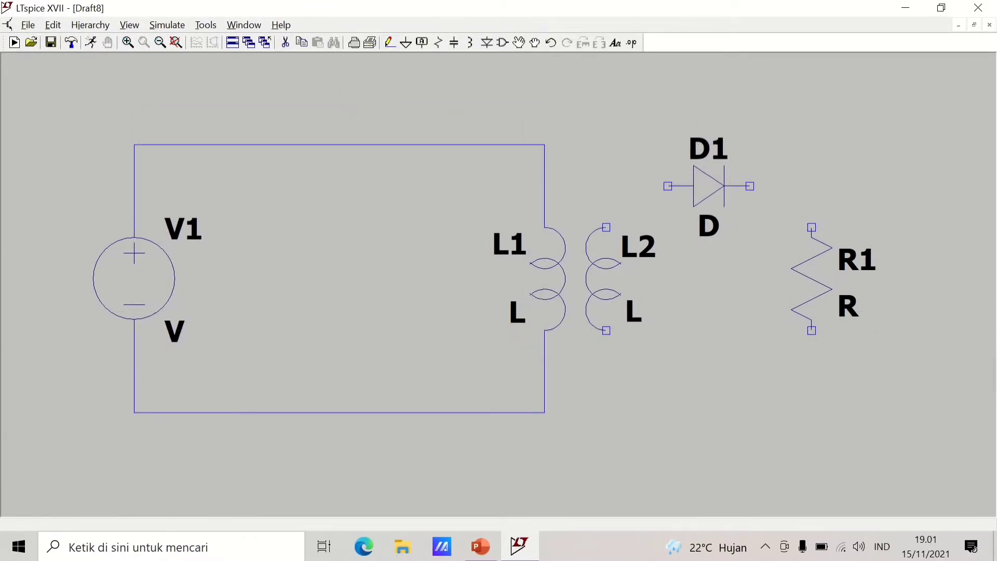
Step: Wire L2, D1 and R1 in series into a closed secondary loop
click(390, 43)
click(606, 227)
click(668, 185)
click(749, 185)
click(812, 227)
click(812, 331)
click(811, 413)
click(606, 331)
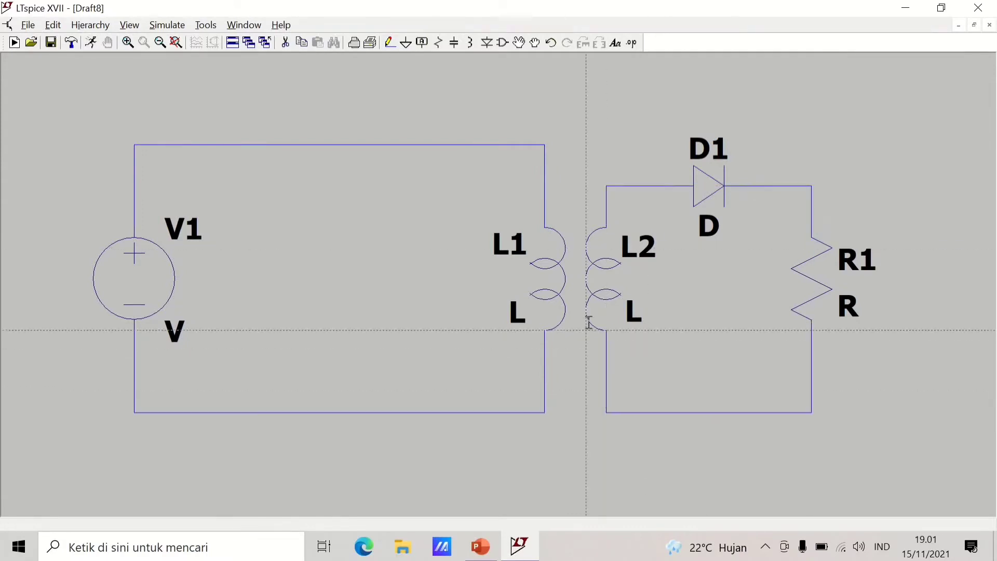
key(Escape)
Step: Configure V1 as a SINE source with DC offset 0, amplitude 220 V, frequency 50 Hz and series resistance 0,001
right_click(144, 250)
click(437, 302)
click(382, 156)
click(463, 266)
text(0)
click(467, 284)
text(220)
click(466, 299)
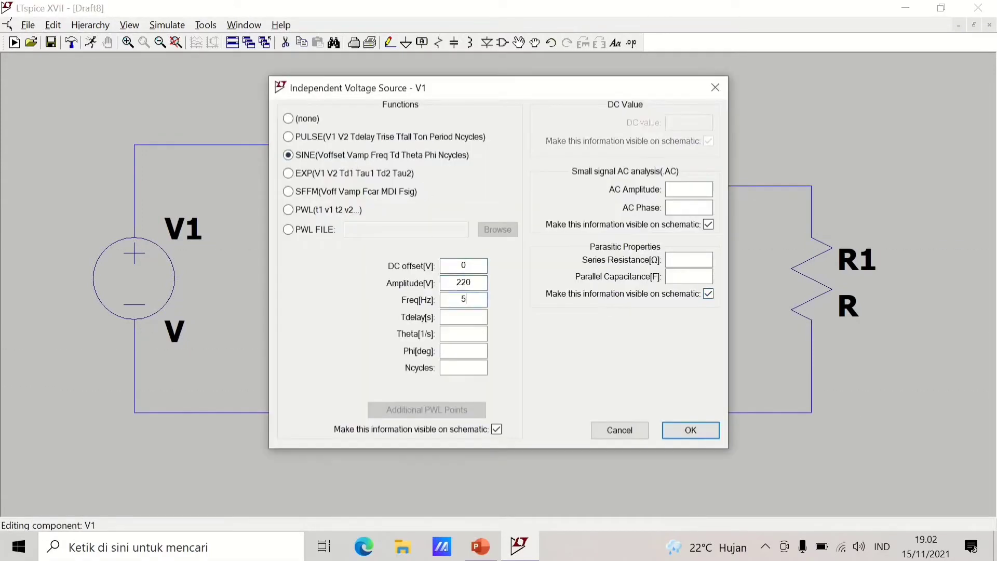
text(1)
click(698, 430)
Step: Set the inductance of L1 to 100m and move its value label clear of the coil
right_click(602, 276)
text(100m)
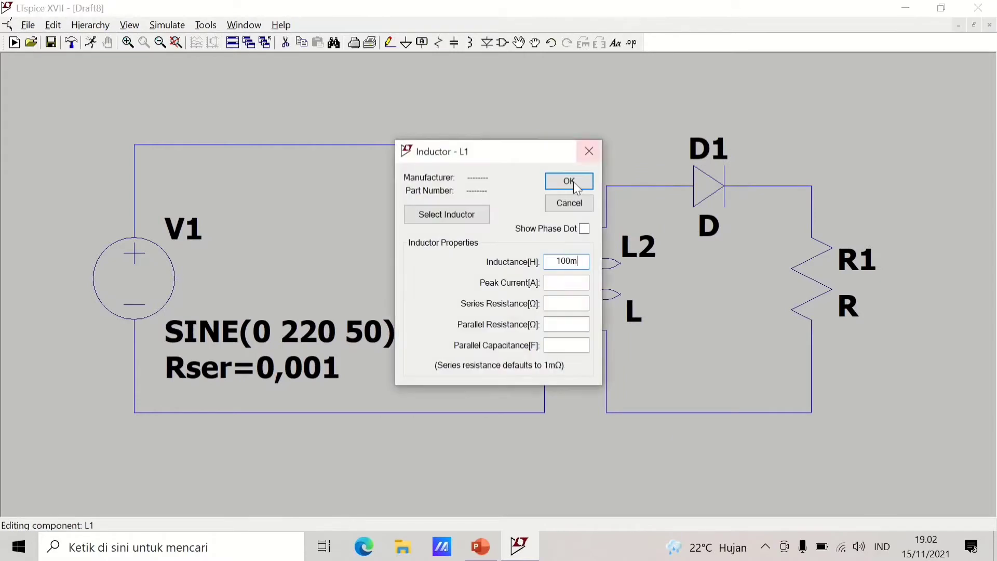
click(574, 182)
click(536, 44)
click(540, 313)
click(483, 312)
Step: Set the inductance of L2 to 1m and move its value label clear of the coil
right_click(608, 282)
text(1m)
click(574, 182)
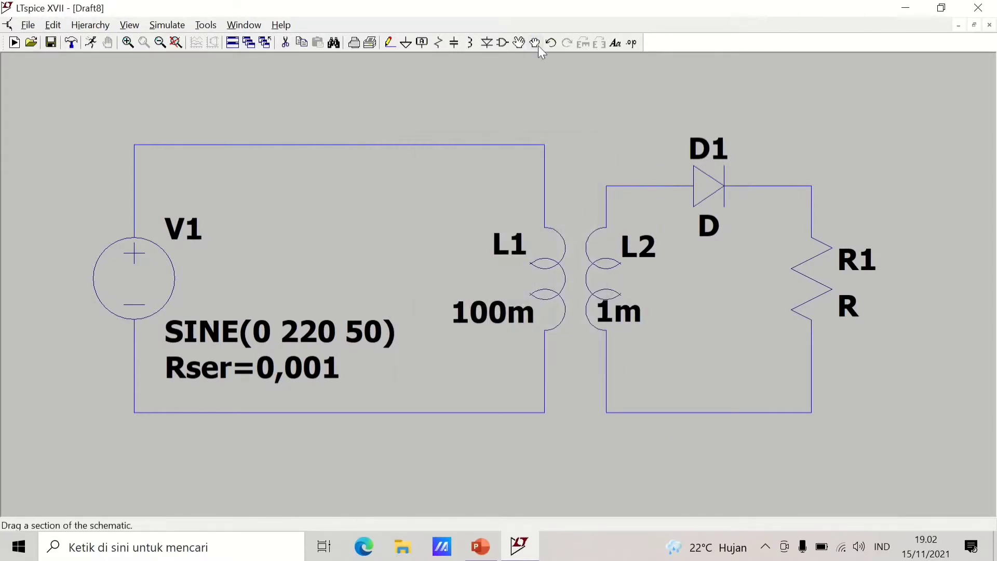
click(536, 45)
mouse_move(641, 295)
mouse_down()
mouse_move(628, 313)
mouse_move(650, 312)
mouse_up()
Step: Set the R1 load resistor's value to 1k
right_click(819, 282)
text(1k)
key(Return)
Step: Place two ground symbols under L1 and L2 and wire them to the lower corners of their loops
key(g)
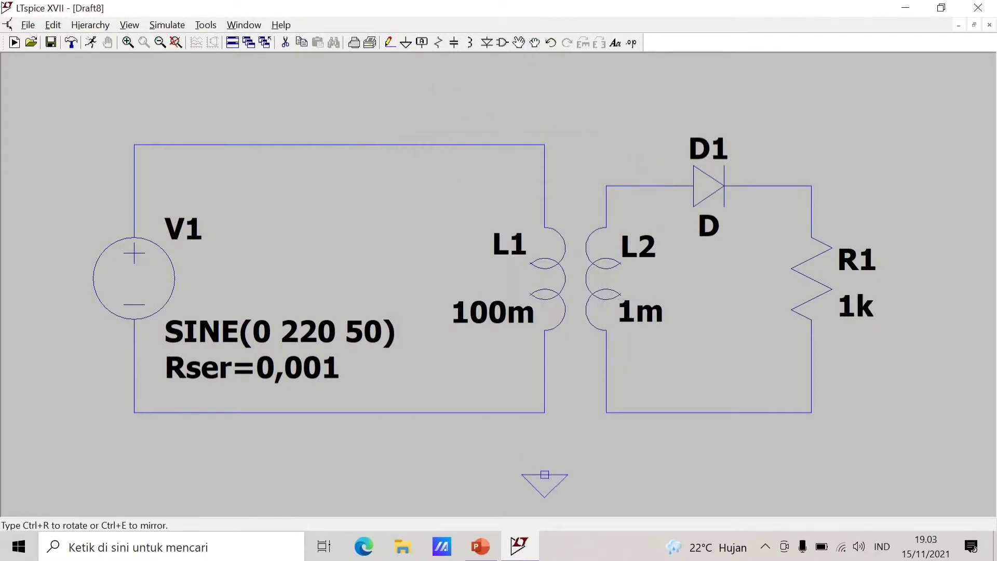
click(544, 434)
click(606, 434)
key(Escape)
click(389, 43)
click(544, 413)
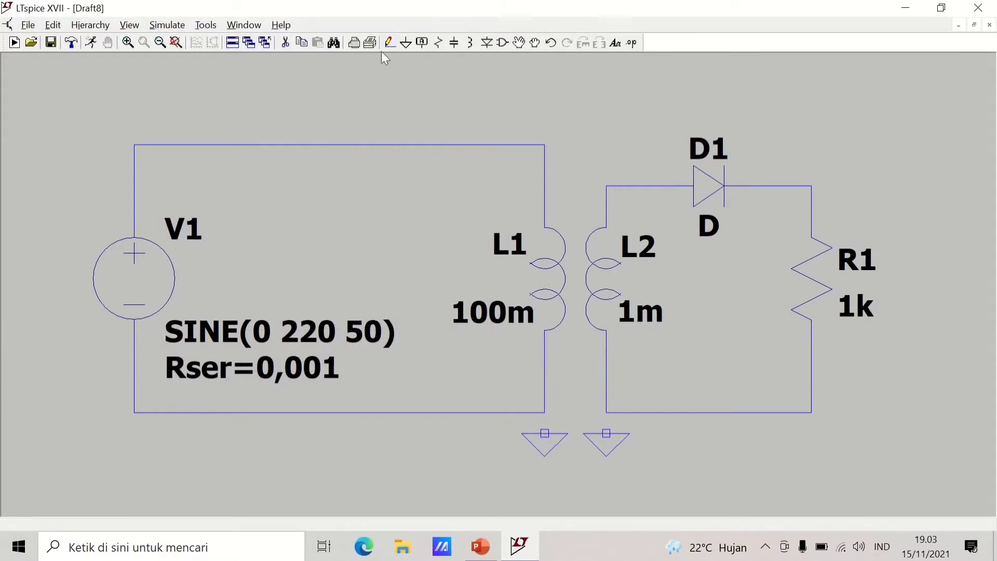
click(544, 434)
click(606, 433)
click(606, 413)
Step: Add the SPICE directive "K L1 L2 1" to couple L1 and L2 in the rectifier circuit
click(631, 43)
text(K L1 L2 1)
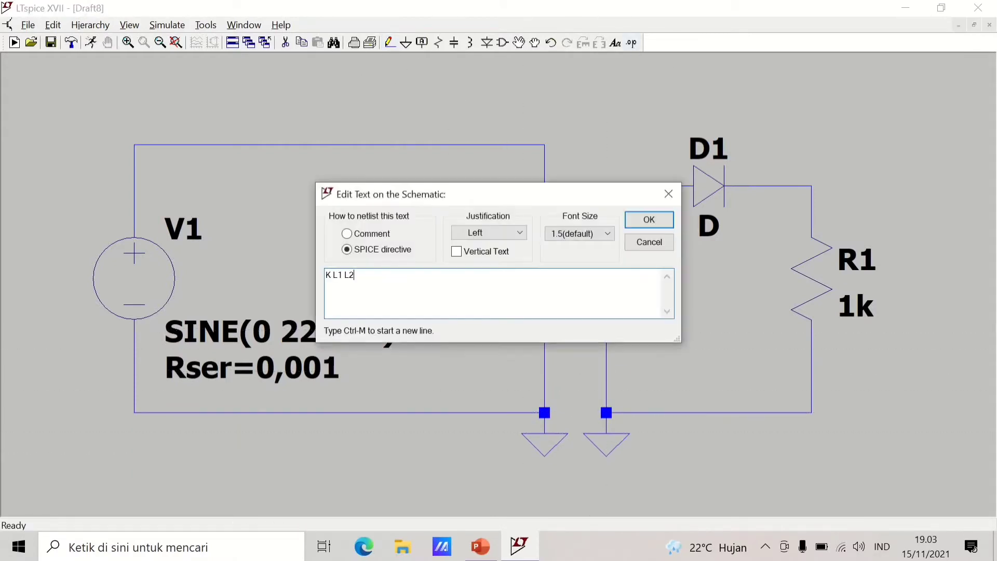
click(646, 219)
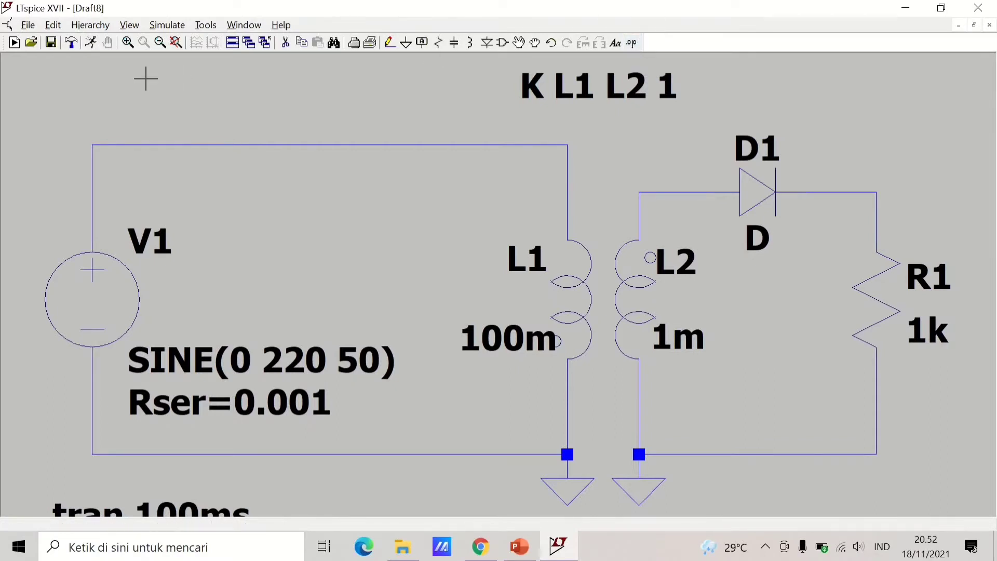
Step: Run the 100ms transient simulation and plot the V1 voltage and the L2 secondary voltage before D1 in separate panes
click(91, 42)
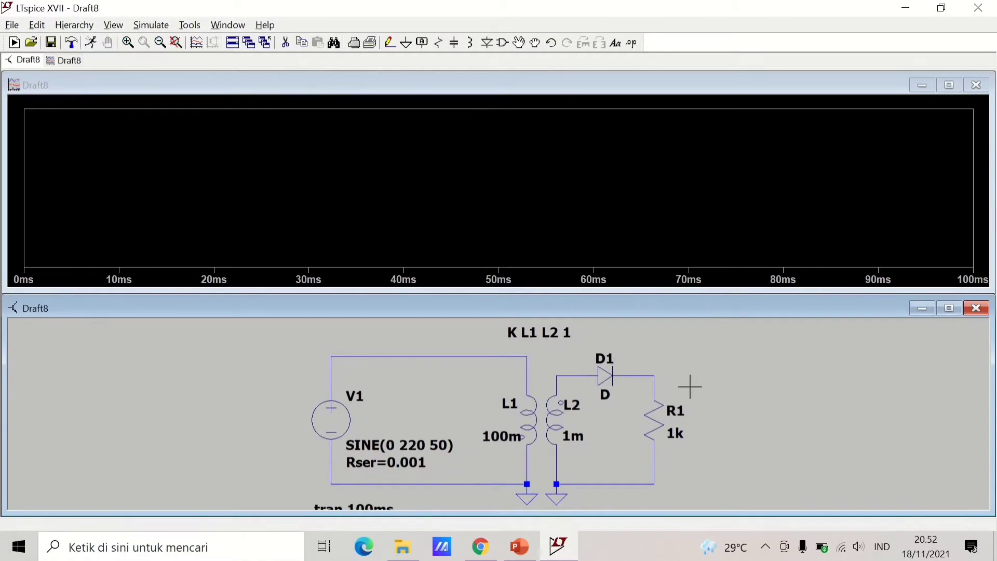
click(431, 356)
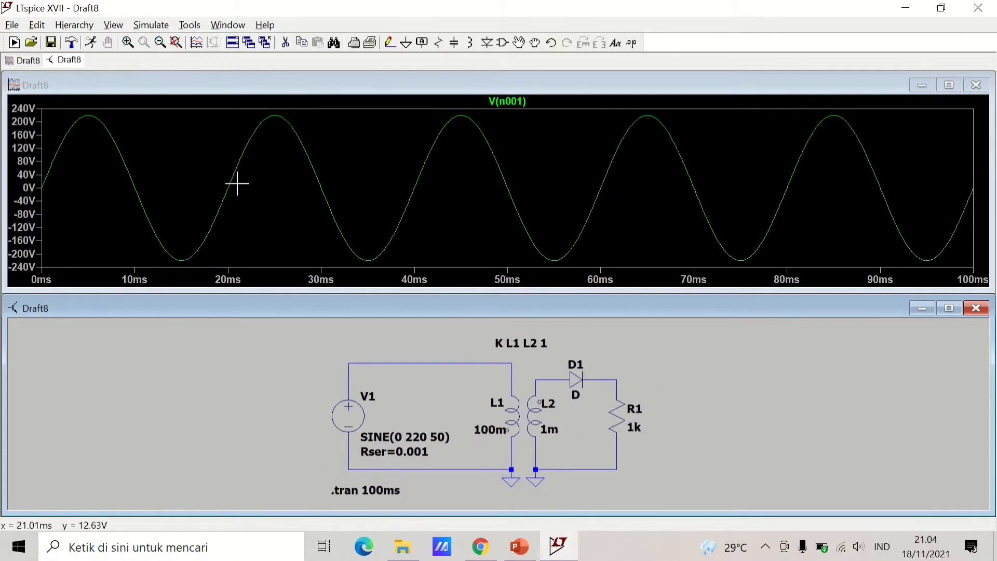
right_click(237, 183)
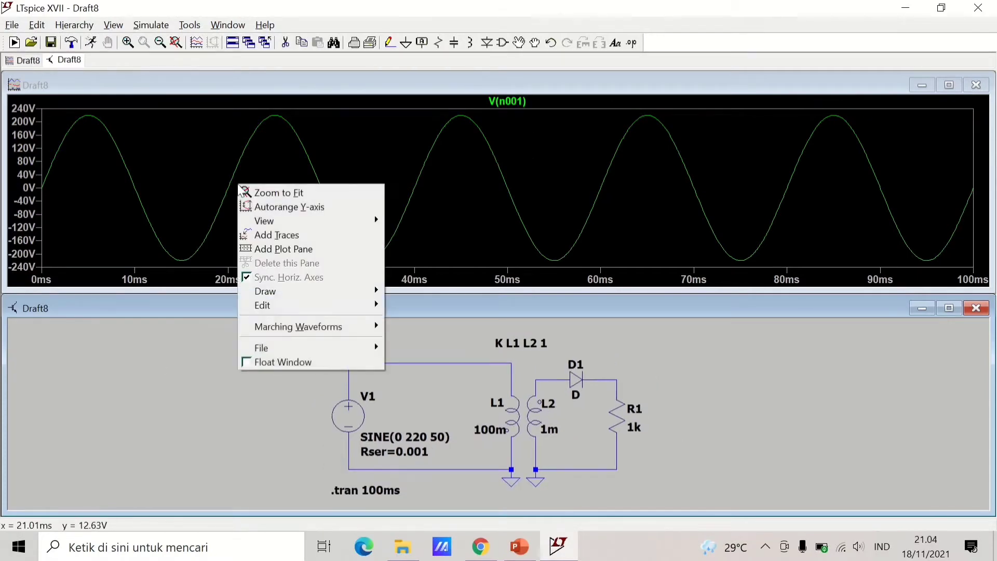
click(318, 249)
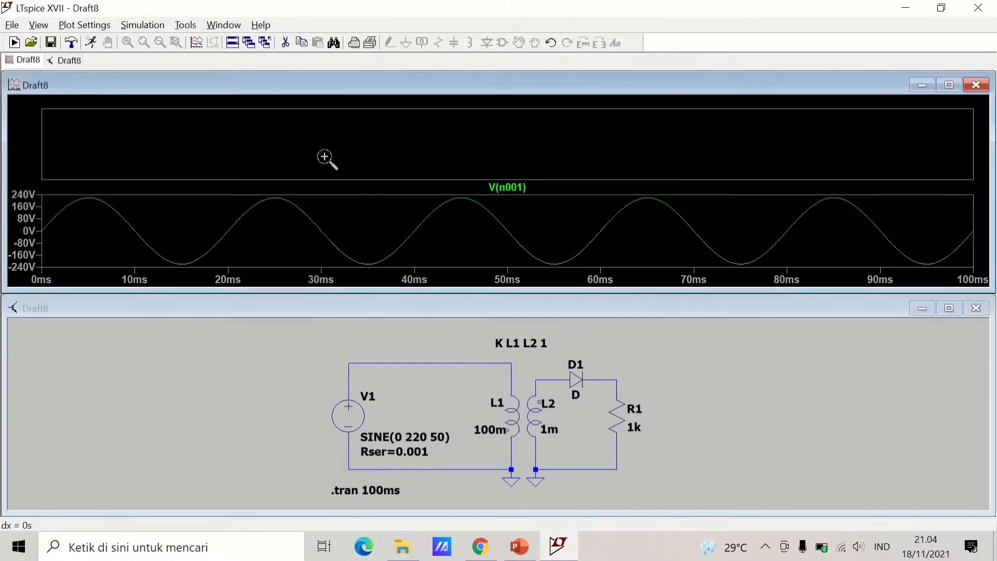
click(623, 379)
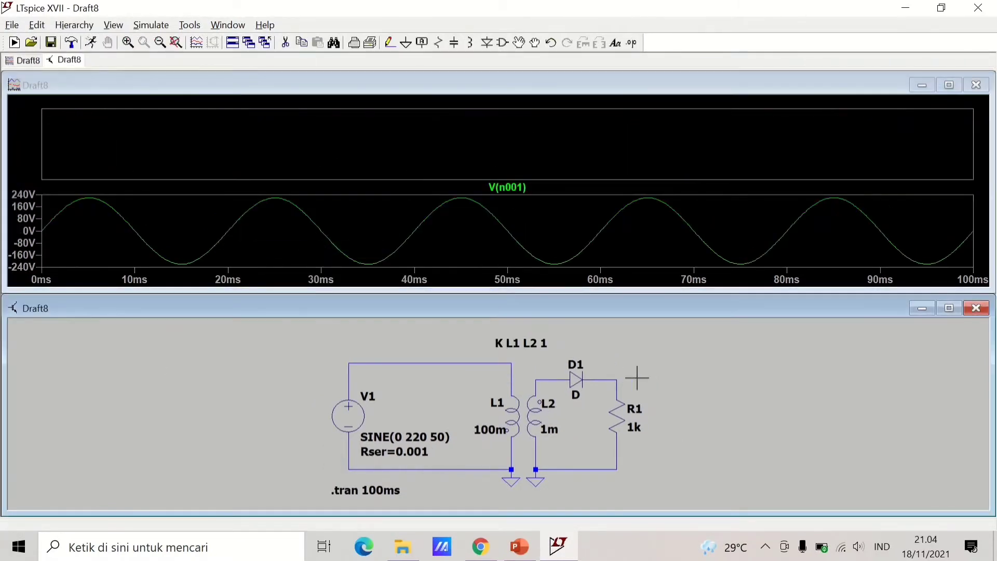
click(554, 378)
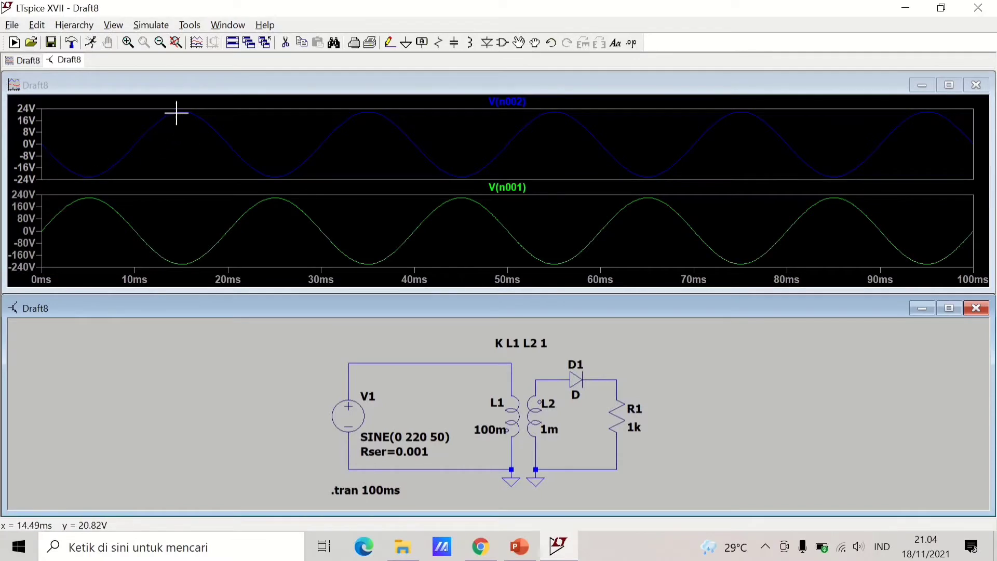
Step: Add a third plot pane and plot the rectified voltage at the node between D1 and R1
click(342, 162)
right_click(341, 161)
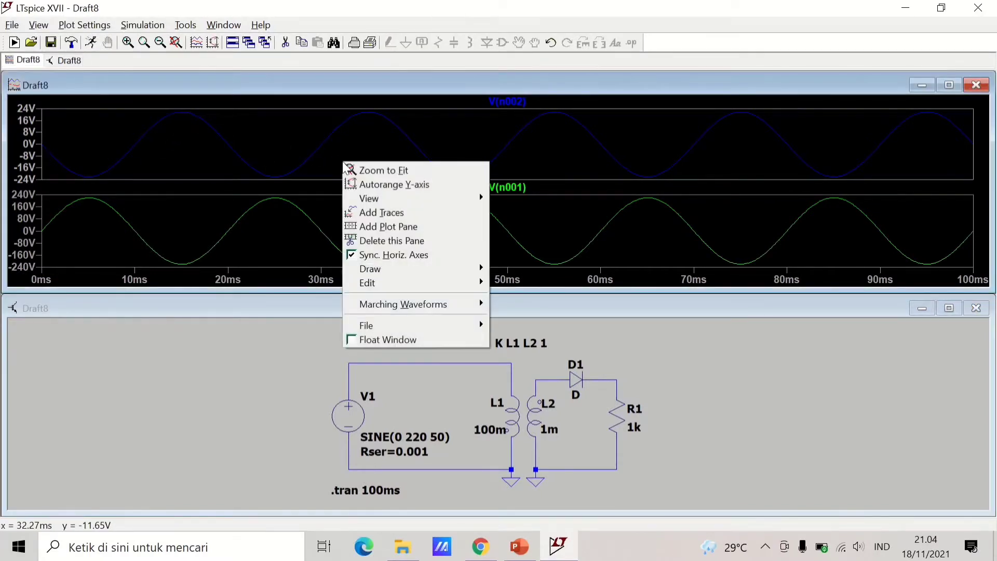
click(413, 227)
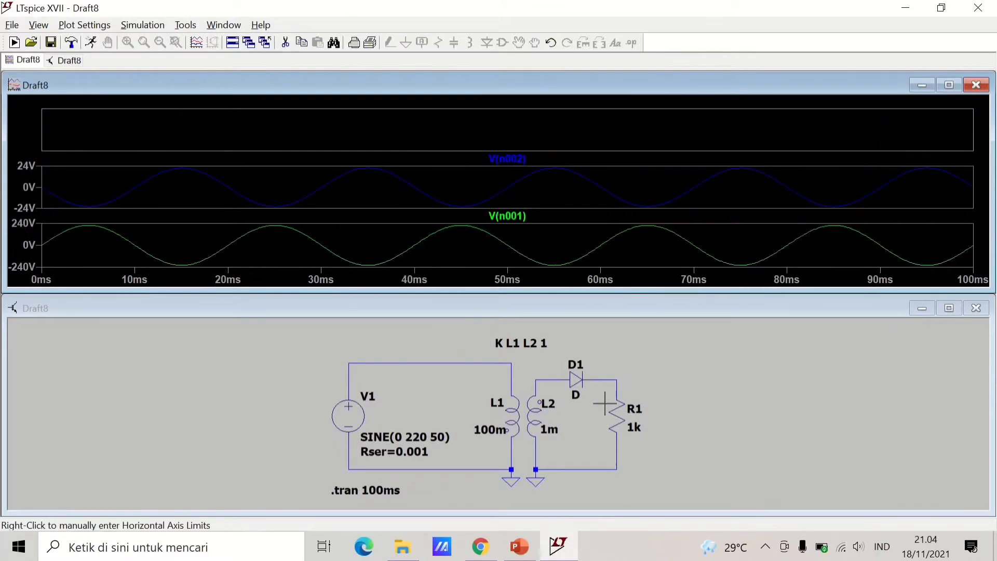
click(645, 350)
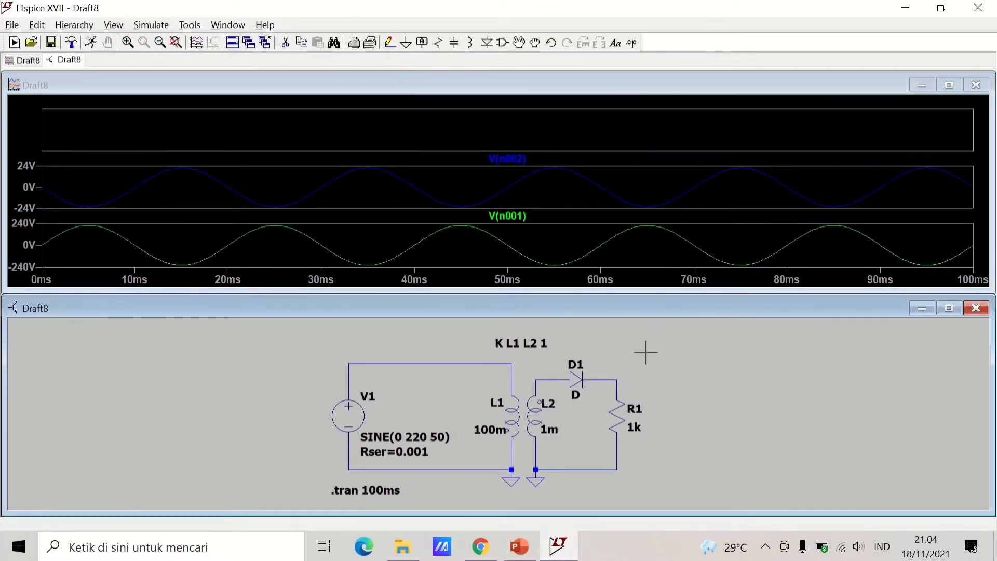
click(598, 378)
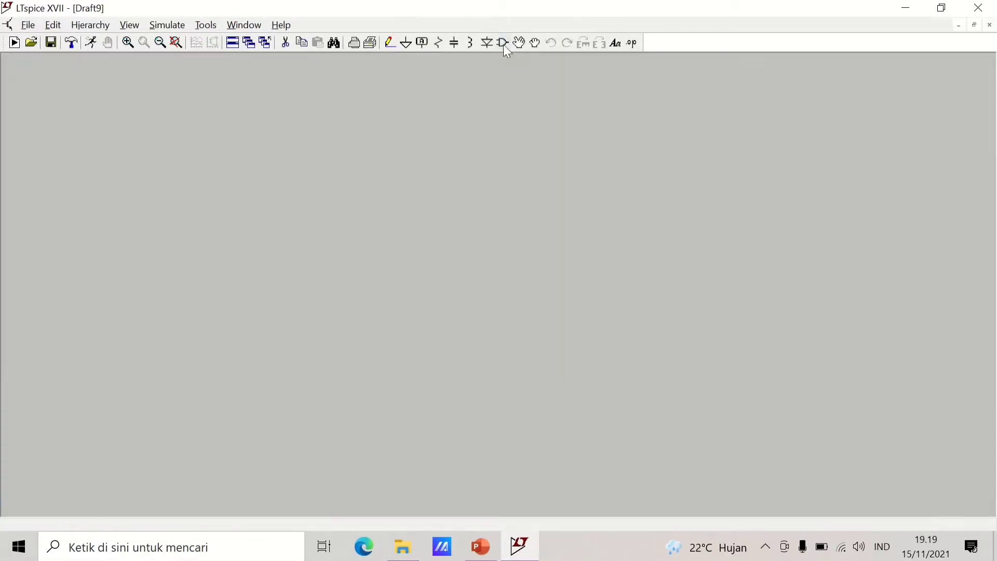
Step: Place a voltage source on the left side of the new empty schematic Draft9
key(F2)
double_click(530, 352)
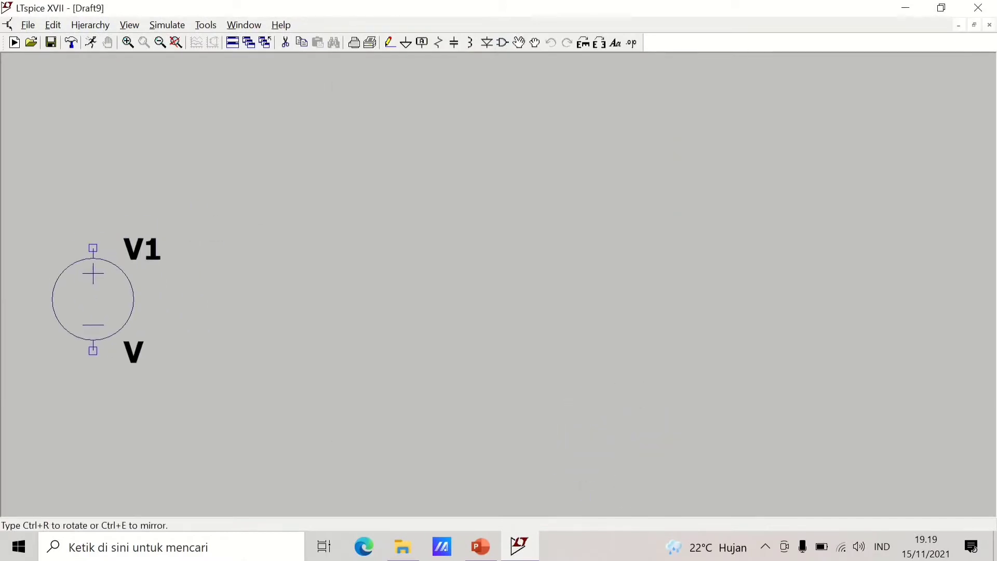
click(93, 299)
key(Escape)
Step: Place inductor L1 to the right of V1, and two inductors rotated 180 degrees, L2 and L3, stacked beside it
click(471, 44)
click(488, 299)
key(ctrl+r)
key(ctrl+r)
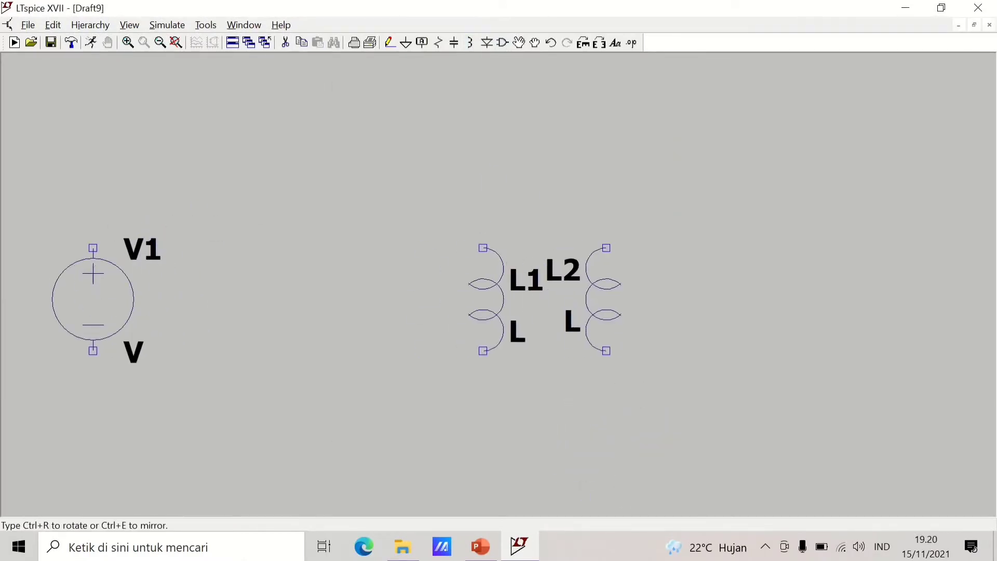
click(565, 230)
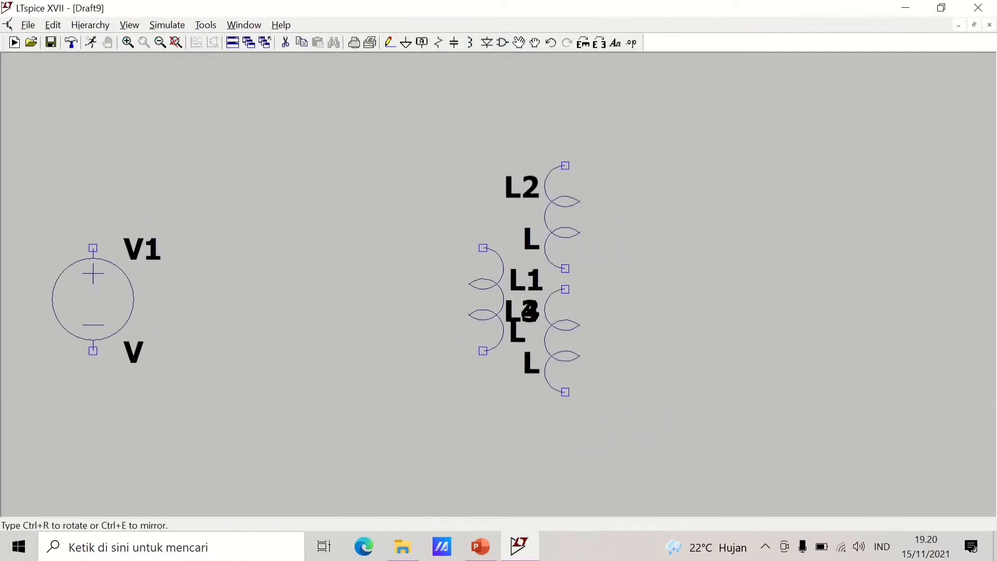
key(Escape)
Step: Move L1's name and value labels to the left side of its coil
click(535, 43)
click(526, 281)
click(434, 268)
click(513, 331)
click(439, 333)
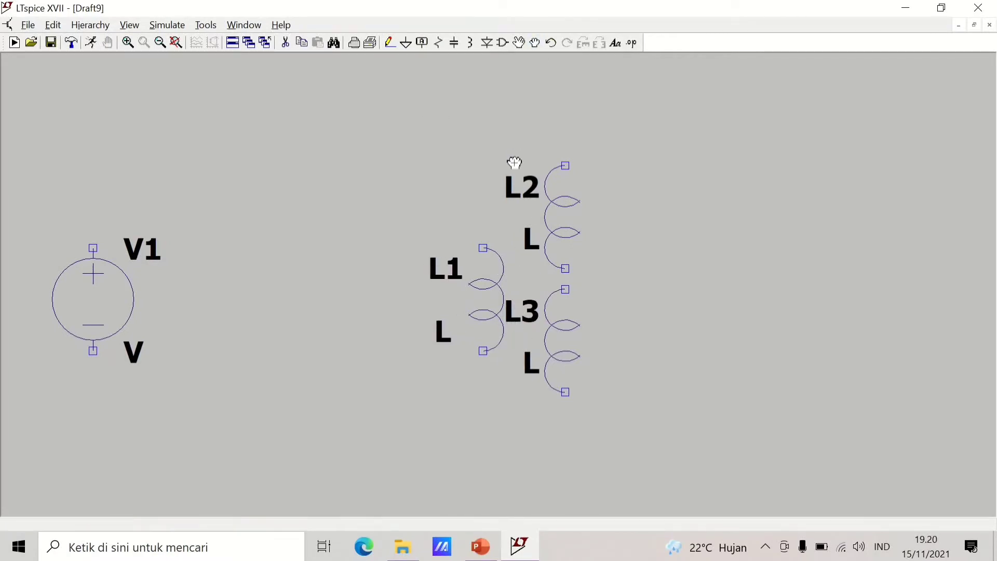
Step: Move the name and value labels of L2 and L3 to the right of their coils and shift L3 slightly down
click(521, 186)
click(599, 185)
click(533, 238)
click(597, 249)
click(532, 308)
click(616, 309)
click(532, 368)
click(597, 367)
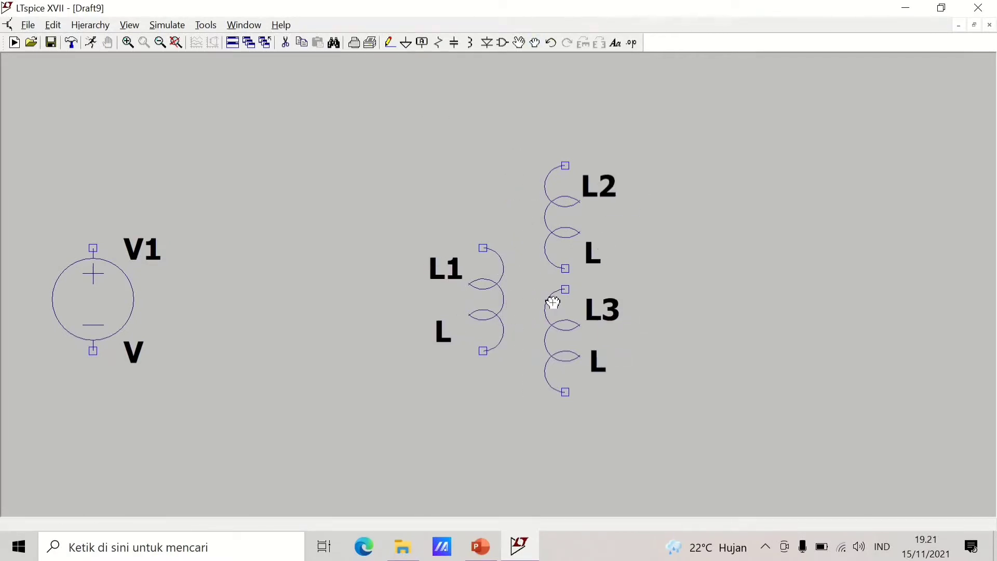
click(554, 302)
Step: Place diode D1 right of L2's top, diode D2 right of L3's bottom, and resistor R1 at the far right
key(d)
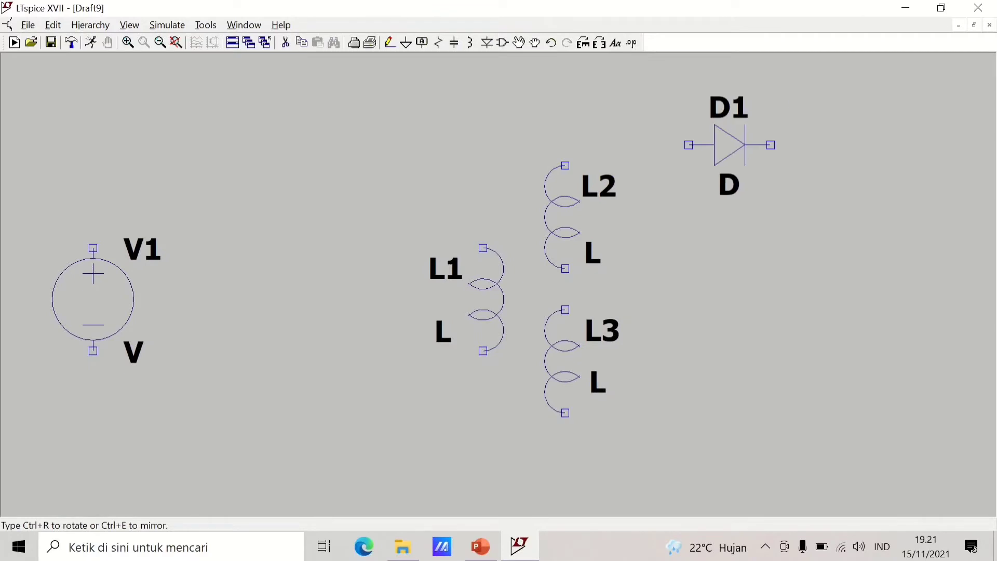
click(729, 146)
click(730, 454)
key(Escape)
key(r)
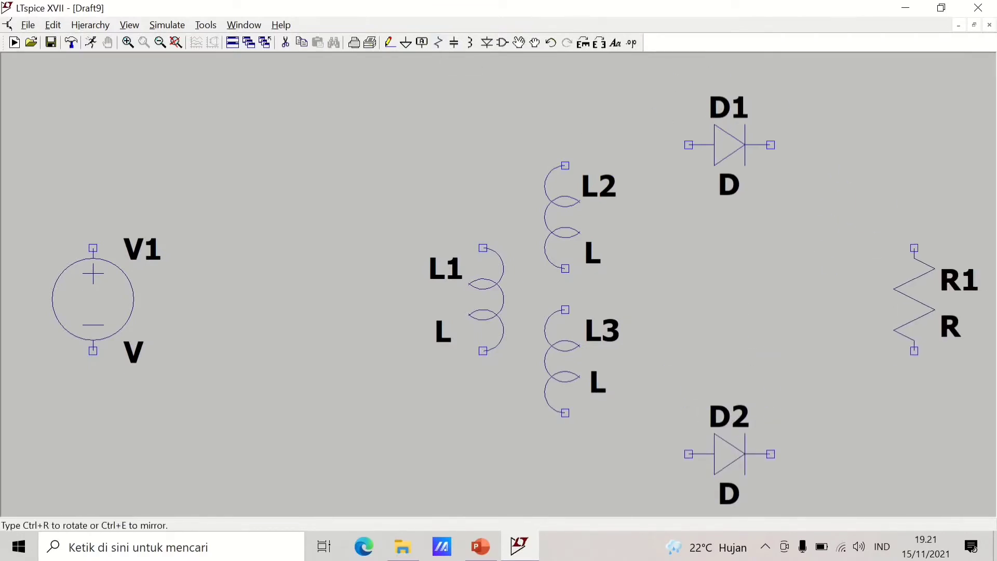
click(914, 299)
key(Escape)
Step: Wire L2 and L3 in series, run their outer ends through D1 and D2 to a common node, and connect it to R1's top
click(390, 43)
click(565, 165)
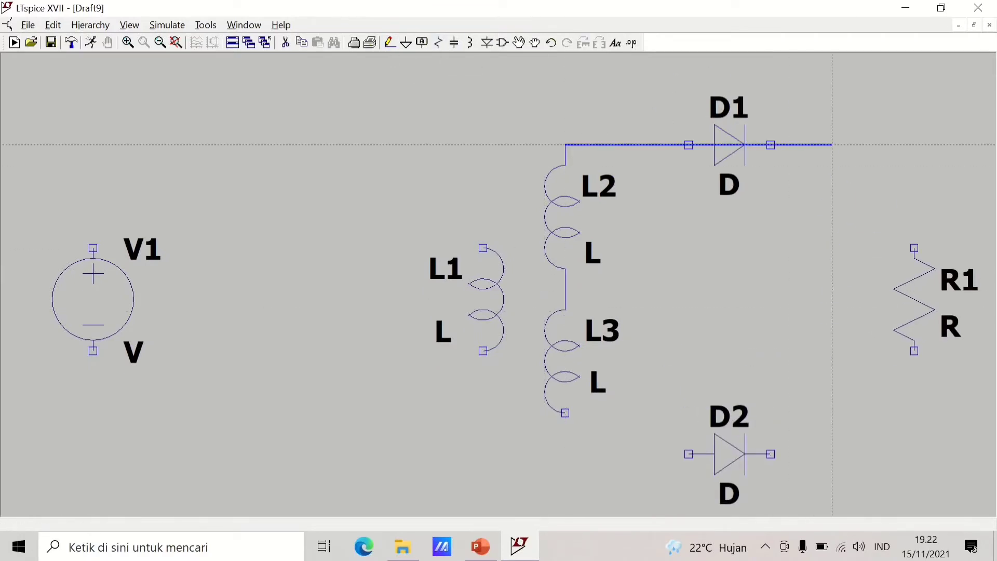
click(852, 145)
click(565, 453)
click(565, 413)
click(914, 247)
click(852, 228)
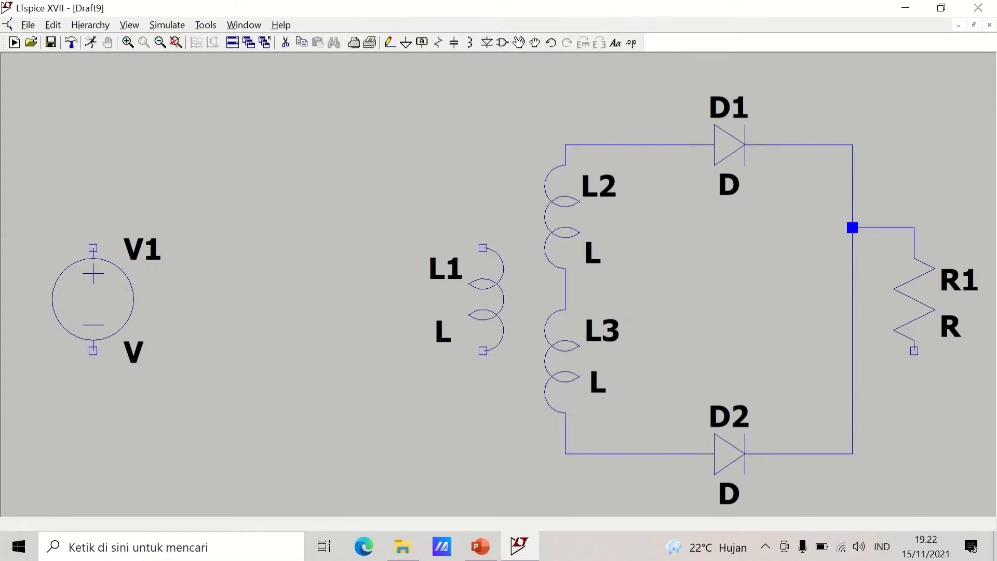
Step: Wire V1 and L1 into a closed primary loop
click(93, 248)
click(483, 144)
click(483, 248)
click(483, 351)
click(93, 454)
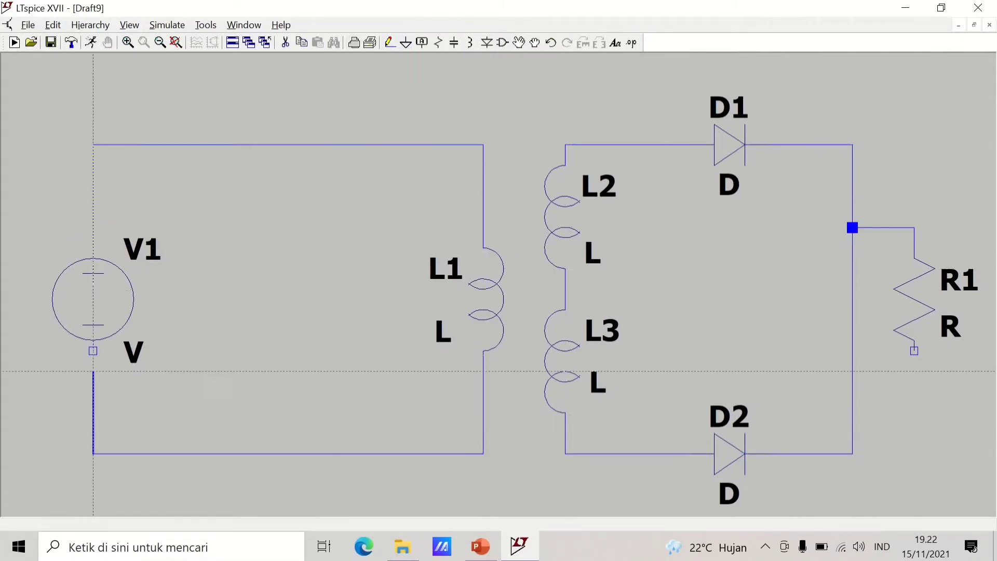
click(93, 351)
Step: Place three ground symbols: below L1's loop, right of the L2-L3 junction, and below R1
click(405, 43)
click(483, 475)
click(668, 331)
click(914, 392)
key(Escape)
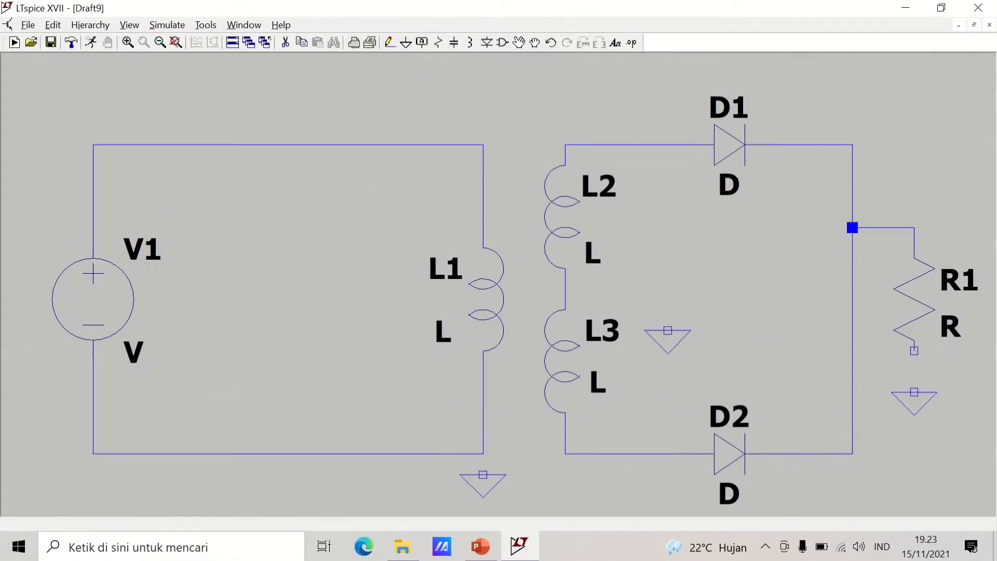
Step: Wire the three grounds to the primary loop's lower corner, the L2-L3 centre tap and R1's lower end
click(390, 42)
click(483, 454)
click(483, 475)
click(668, 330)
click(565, 290)
click(914, 351)
click(913, 392)
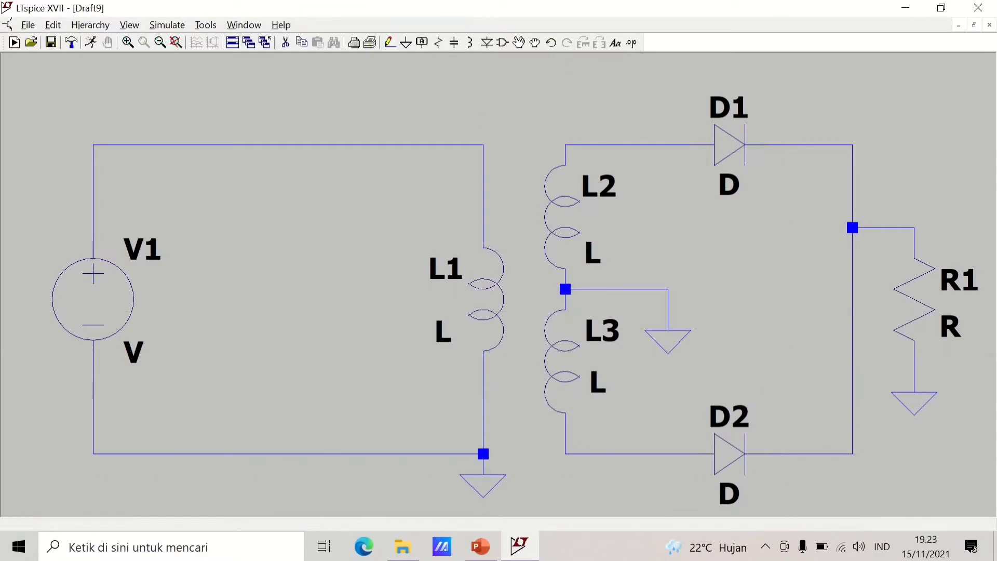
key(Escape)
Step: Configure V1 as a sine source with 0 V offset, 220 V amplitude, 50 Hz and series resistance 0,001
right_click(113, 305)
click(605, 295)
click(325, 156)
click(454, 261)
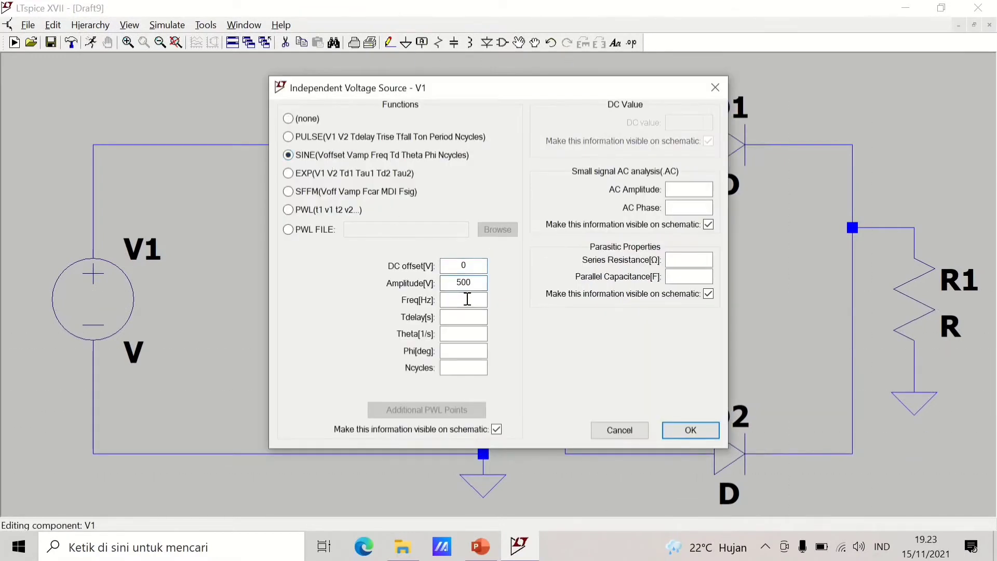
click(689, 259)
text(0,001)
click(691, 430)
Step: Set the inductance of L1 to 100m and move its value label clear of the coil
right_click(491, 301)
text(100m)
click(570, 180)
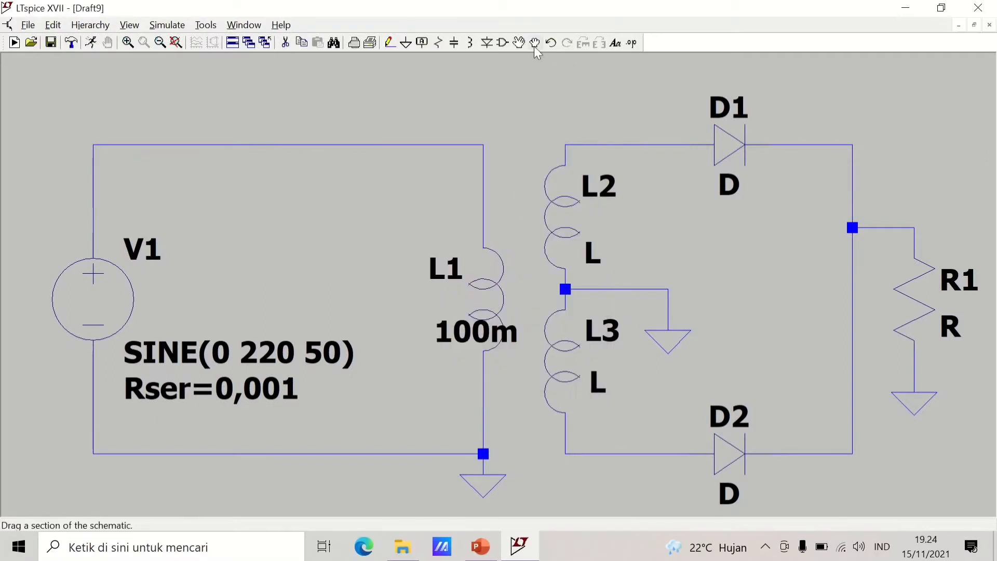
click(535, 43)
click(457, 334)
click(413, 339)
key(Escape)
Step: Set the inductance of L2 to 0.5m, using a decimal point
right_click(566, 204)
text(0,5m)
key(Return)
right_click(557, 225)
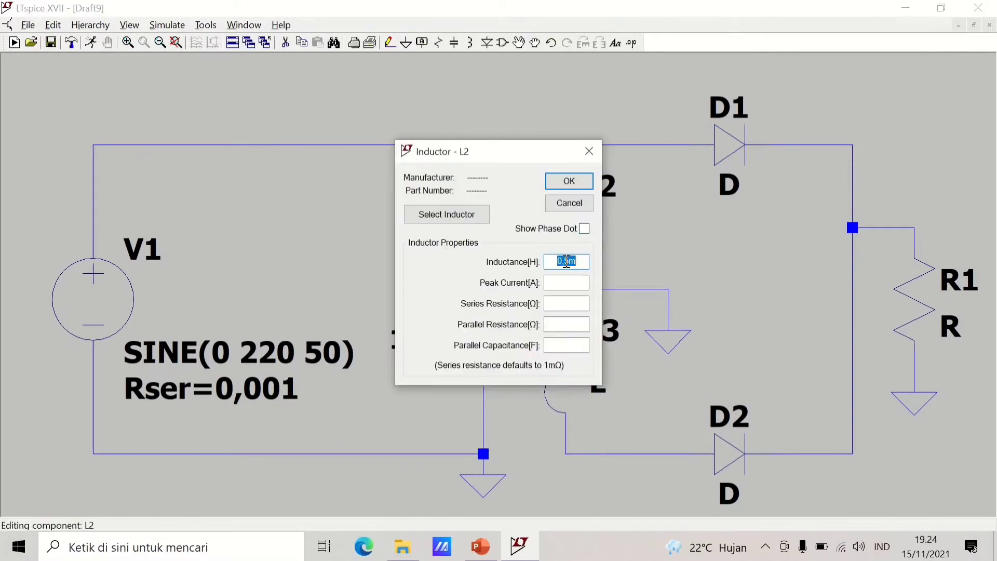
text(0.5m)
key(Return)
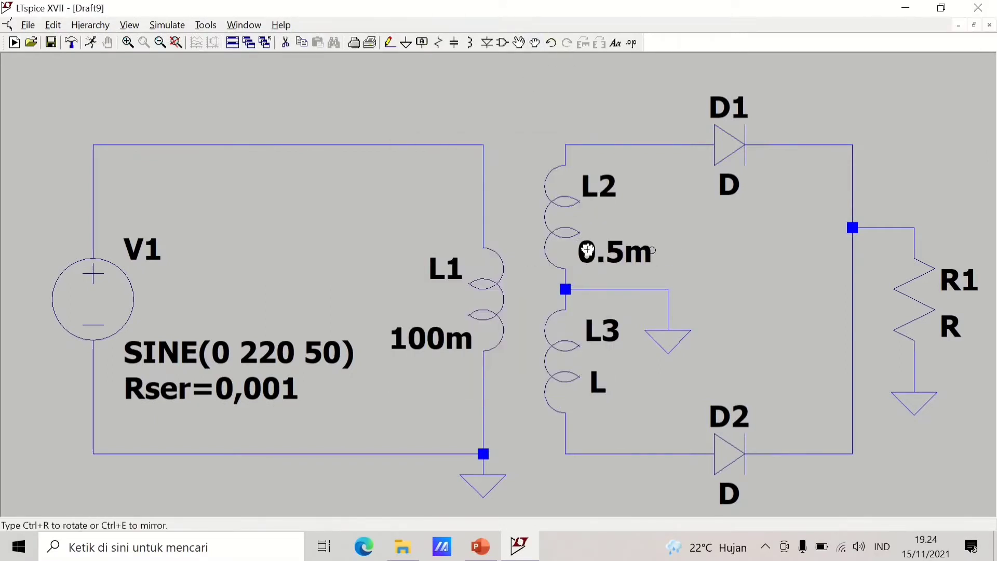
Step: Set the inductance of L3 to 0.5m and move its value label clear of the coil
right_click(562, 359)
text(0.5m)
key(Return)
click(535, 42)
click(586, 385)
click(653, 396)
Step: Correct V1's series resistance to 0.001 with a decimal point
right_click(95, 299)
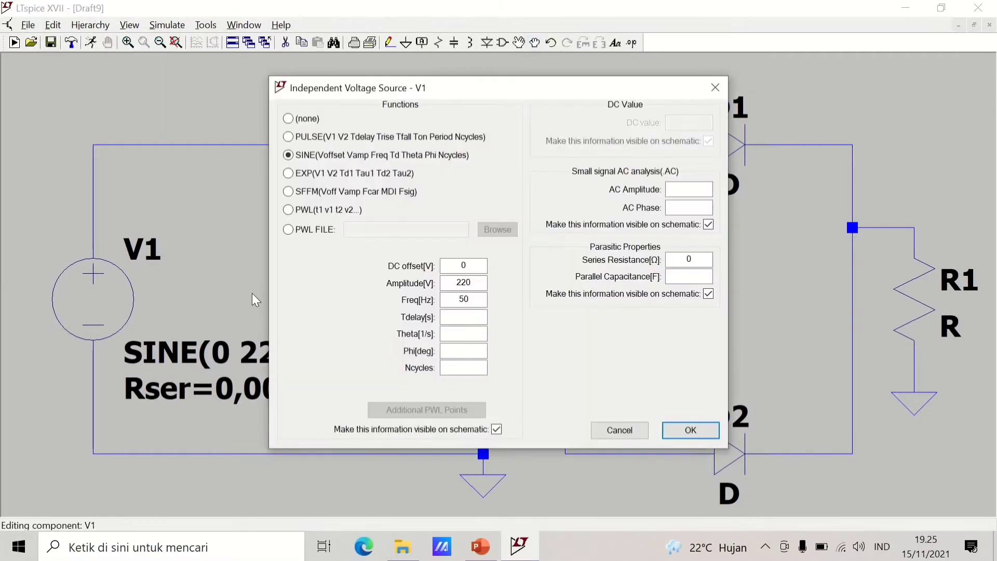
click(695, 260)
text(.001)
key(Return)
Step: Set the resistance of load resistor R1 to 1k
right_click(911, 301)
text(1k)
key(Return)
Step: Add the SPICE directive "K L1 L2 L3 1" above the circuit to couple the three inductors
click(632, 42)
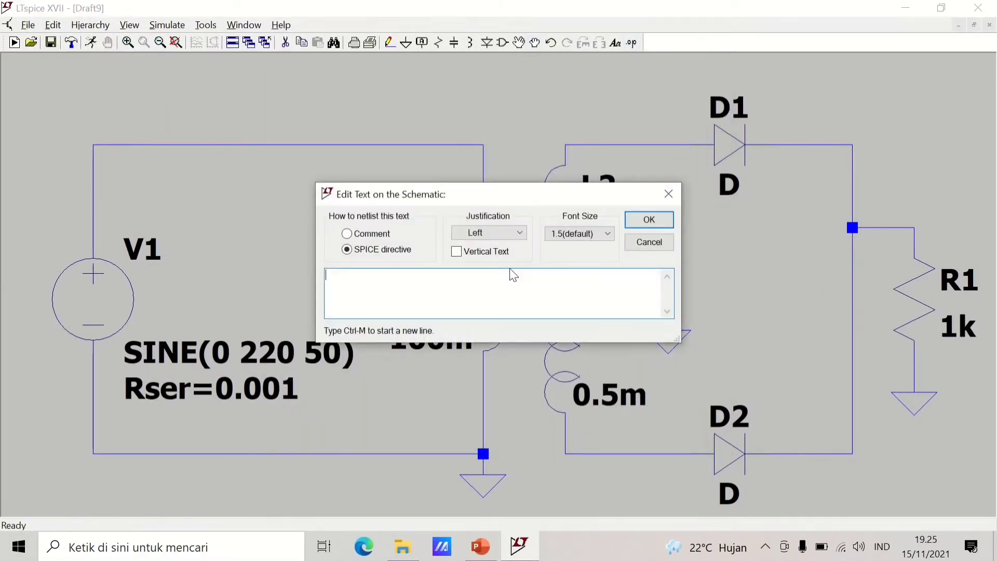
key(Return)
click(444, 103)
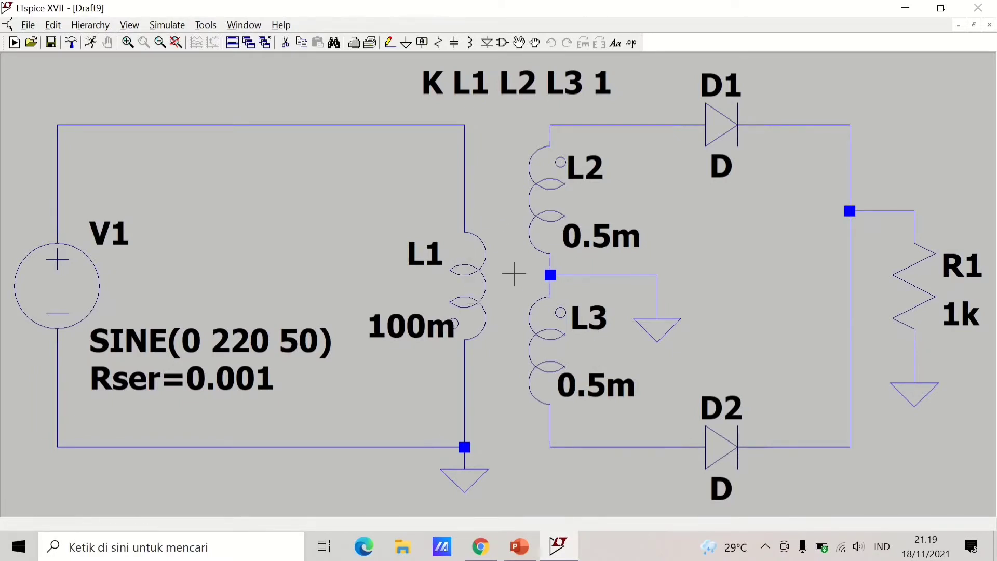
Step: Run a transient simulation with a stop time of 100ms and plot the voltage on the wire between V1 and L1
click(90, 42)
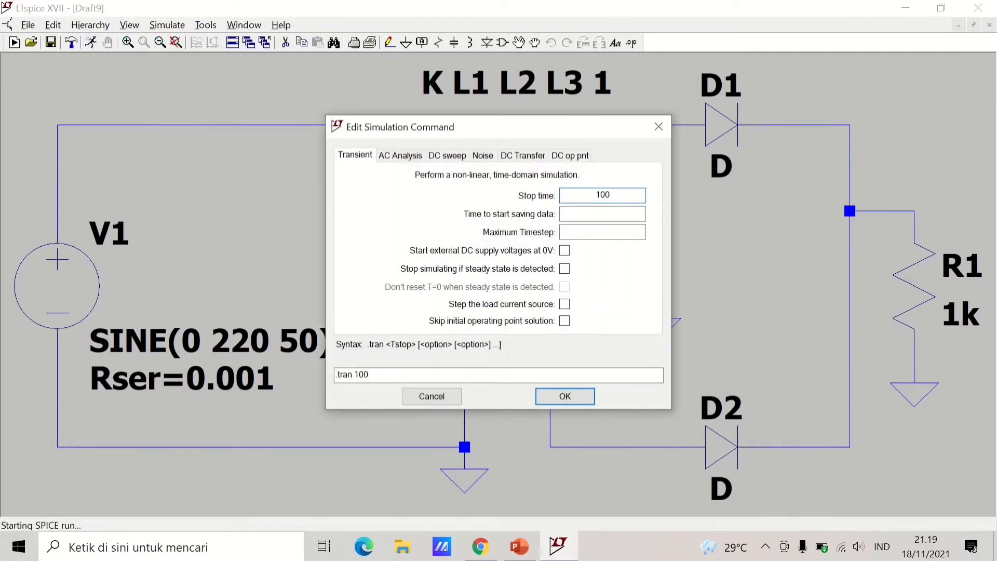
click(578, 399)
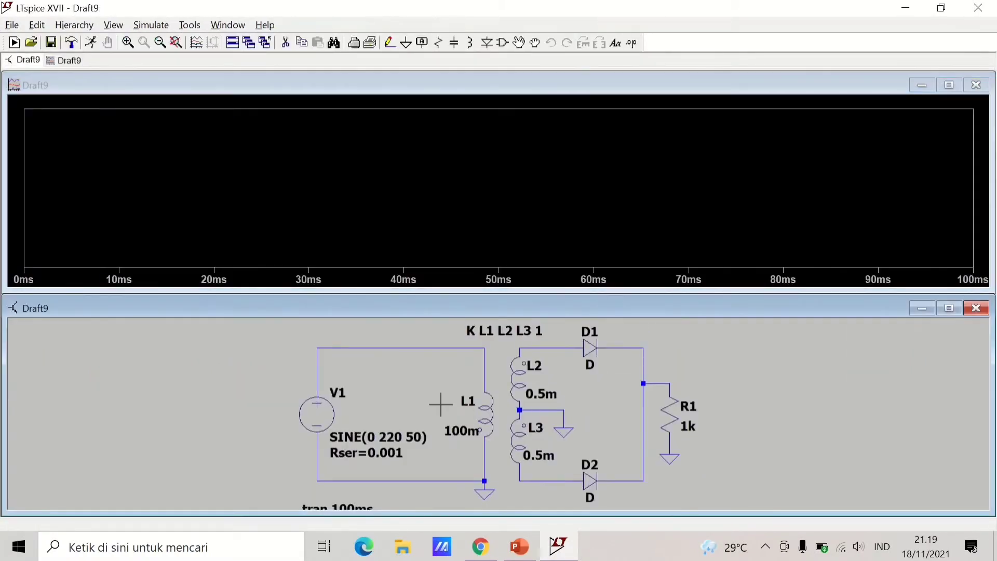
click(416, 348)
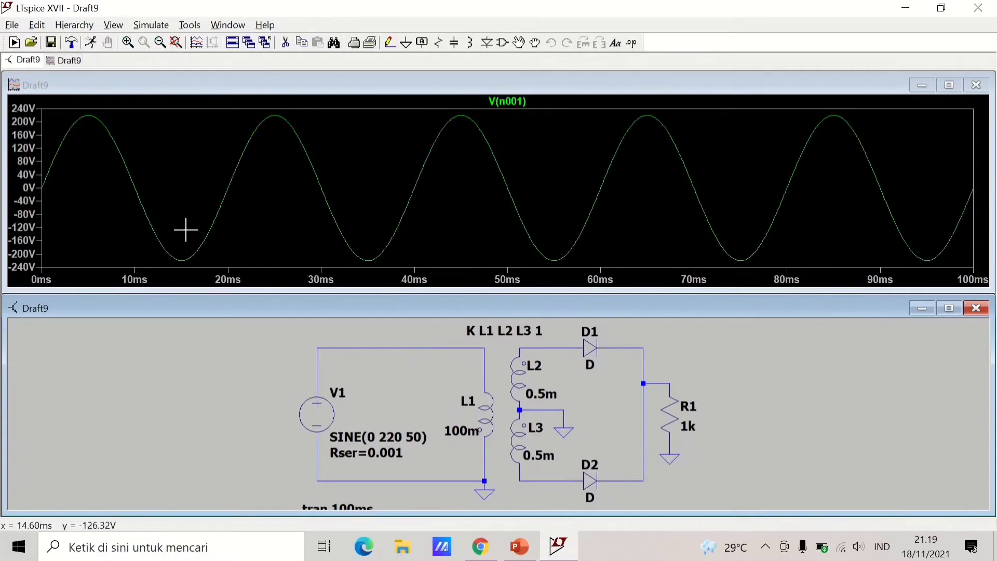
Step: Add a second plot pane to the waveform window
right_click(435, 218)
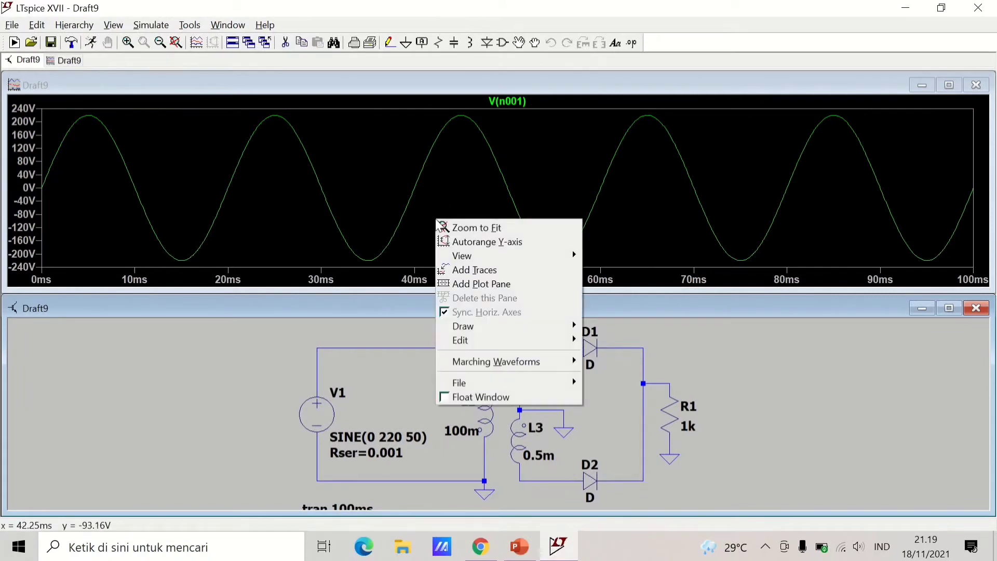
click(529, 221)
right_click(482, 185)
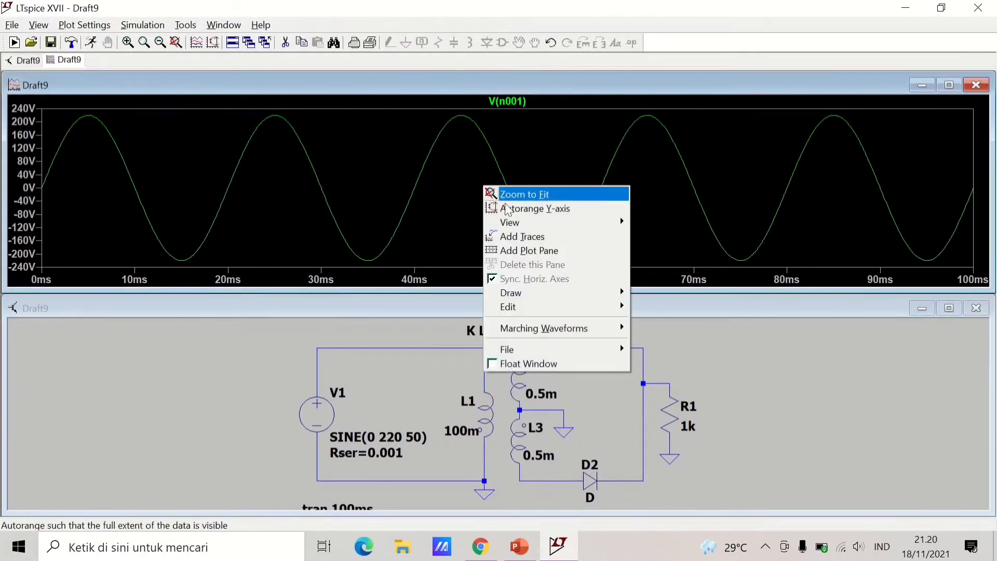
click(557, 249)
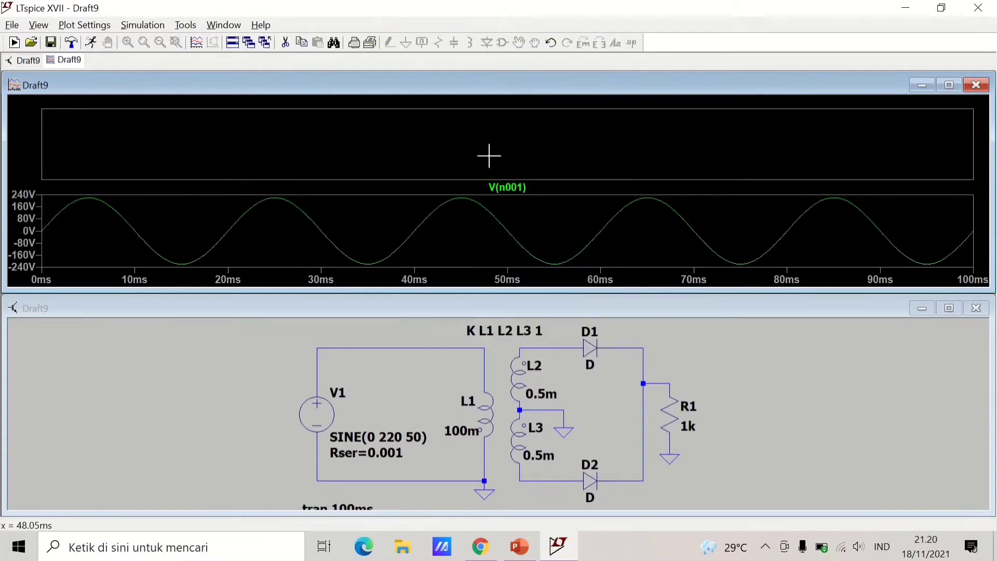
Step: Delete the plot pane holding the primary voltage and plot the voltage on the wire between L2 and D1
right_click(473, 228)
click(528, 309)
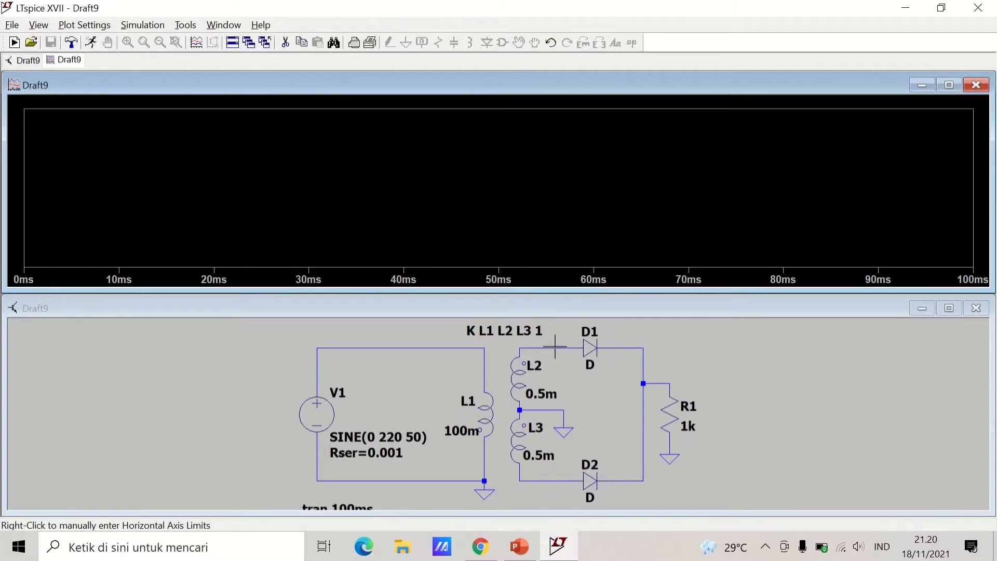
click(233, 362)
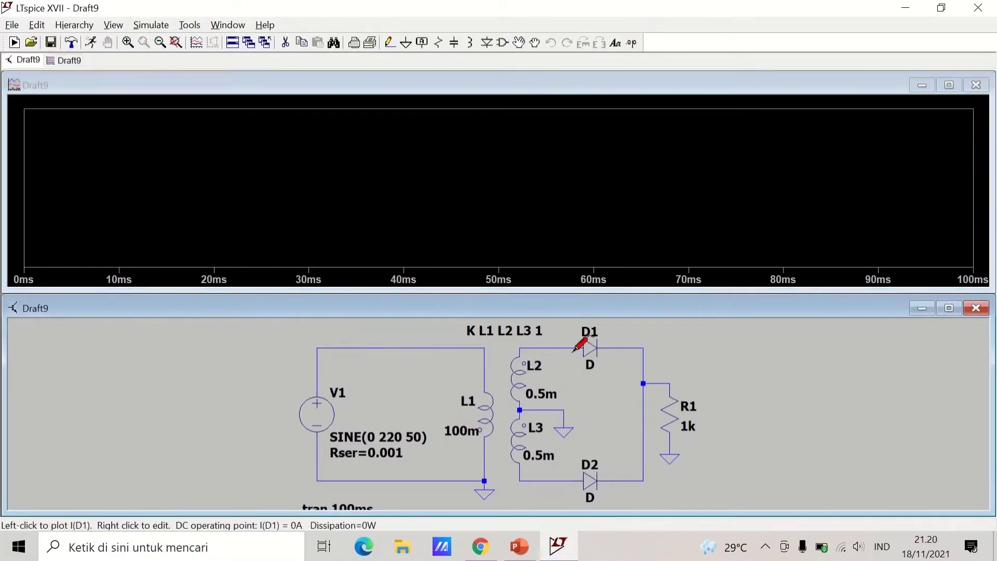
click(546, 346)
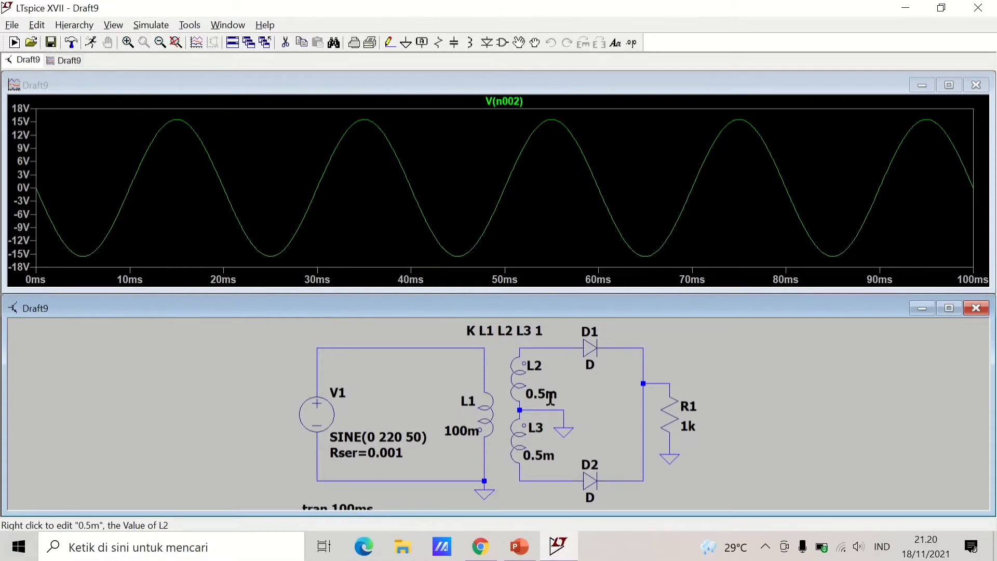
Step: Add a second plot pane and plot the voltage on the wire between L3 and D2 in it
right_click(431, 176)
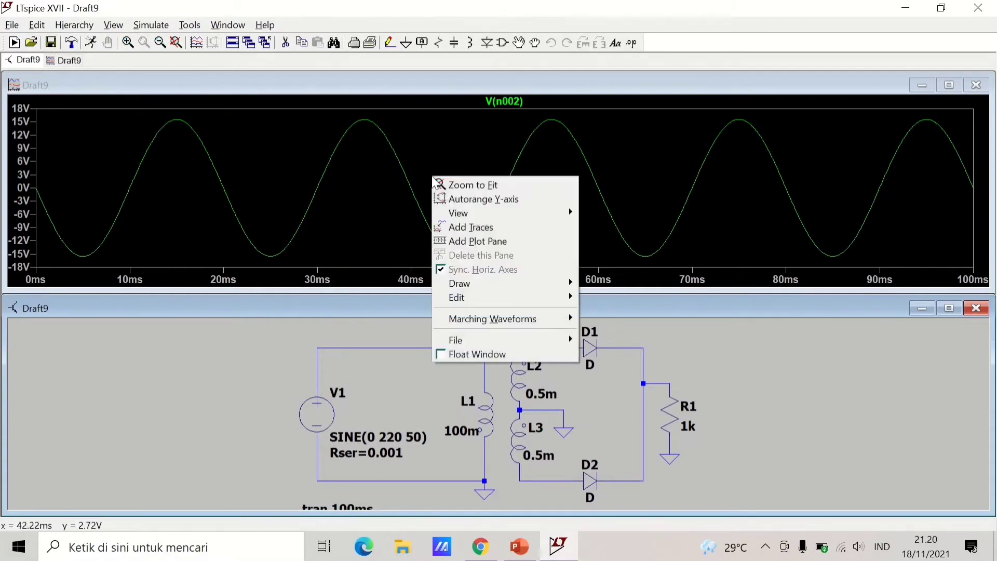
click(490, 242)
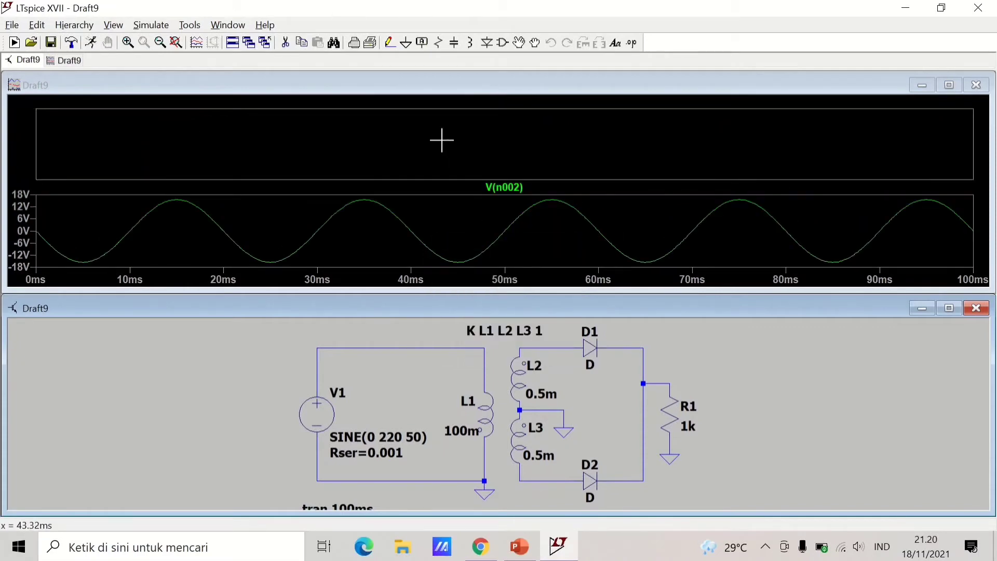
click(442, 140)
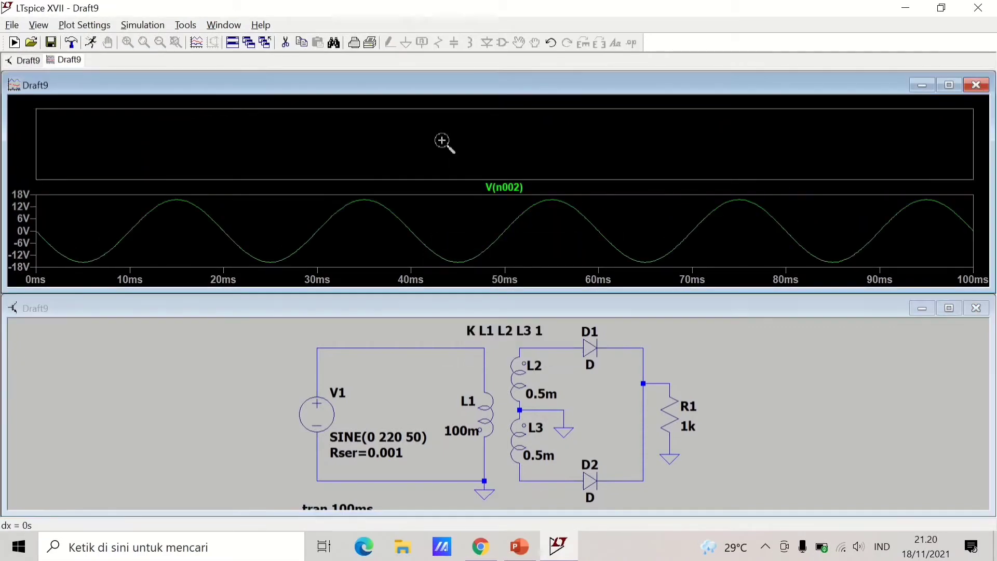
click(720, 429)
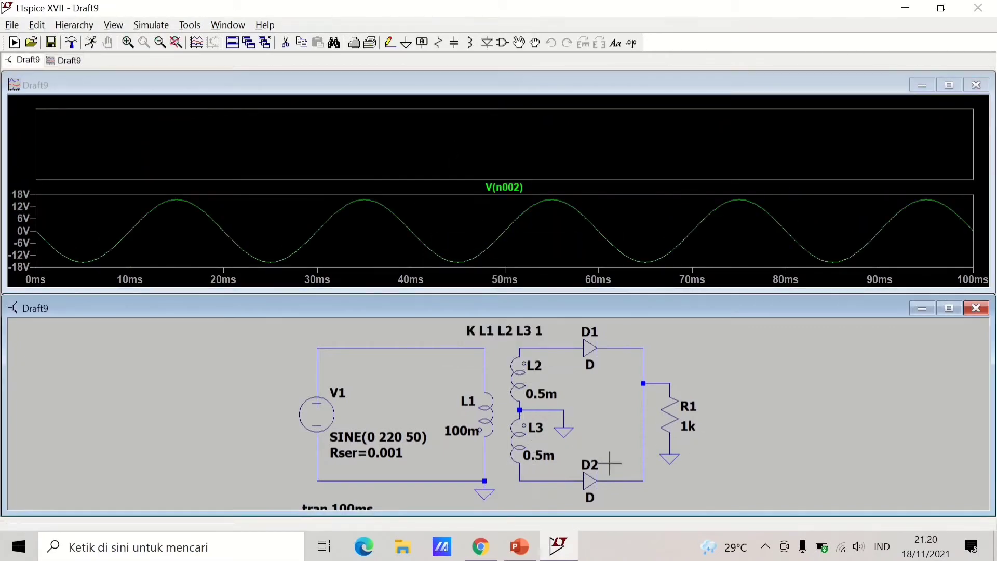
click(544, 480)
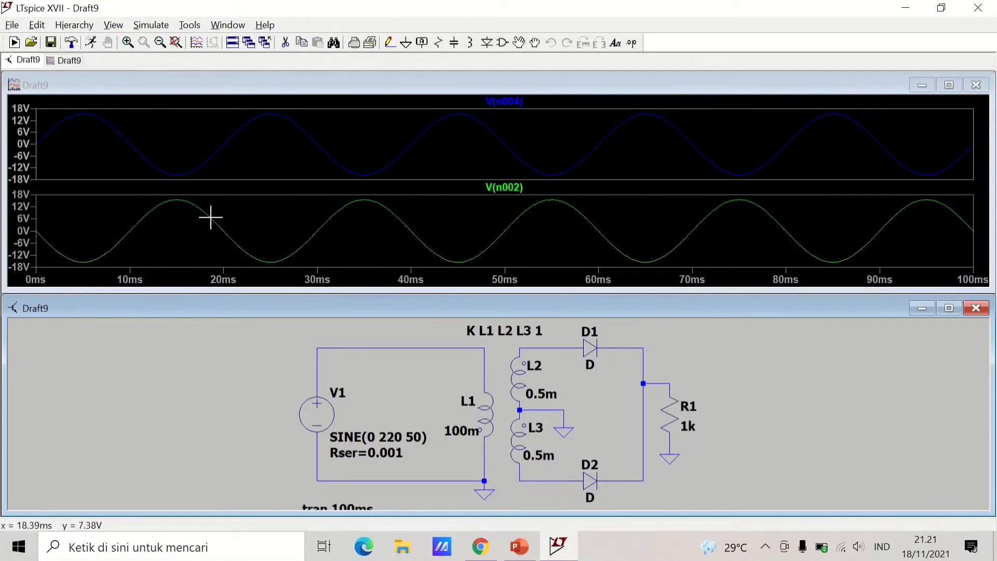
Step: Add a third plot pane and plot the rectified voltage on the wire from D1's cathode to R1
right_click(371, 129)
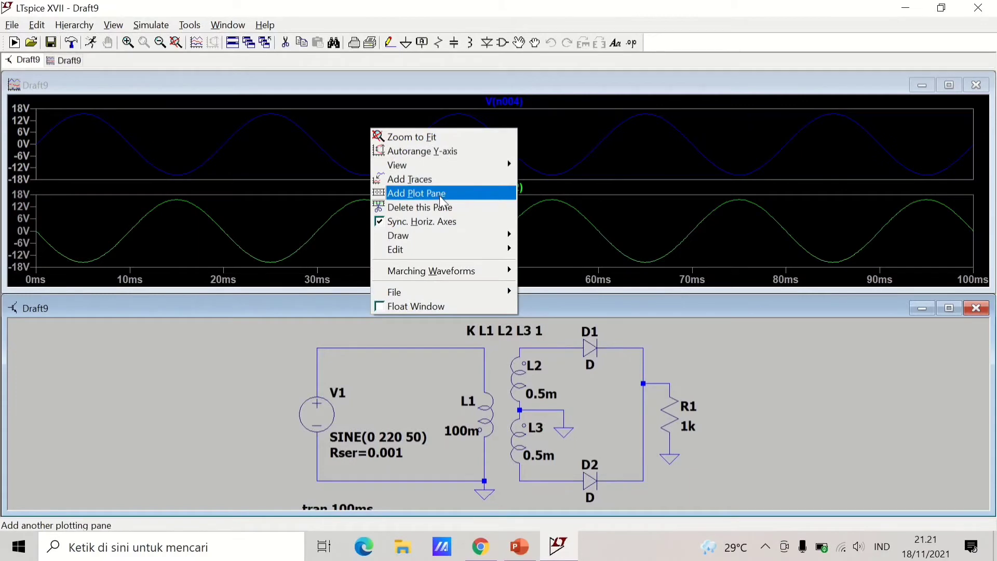
click(441, 202)
click(430, 136)
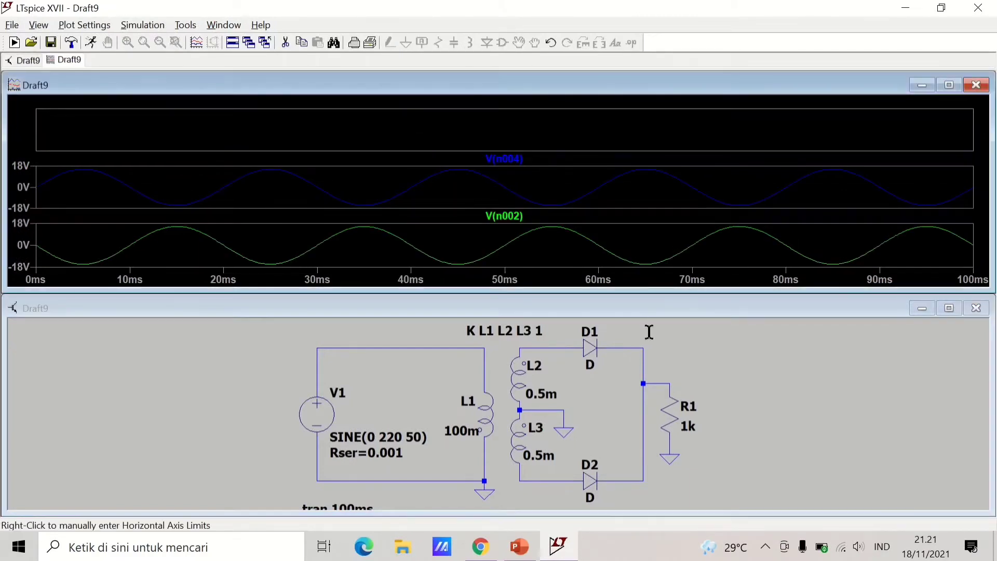
click(682, 347)
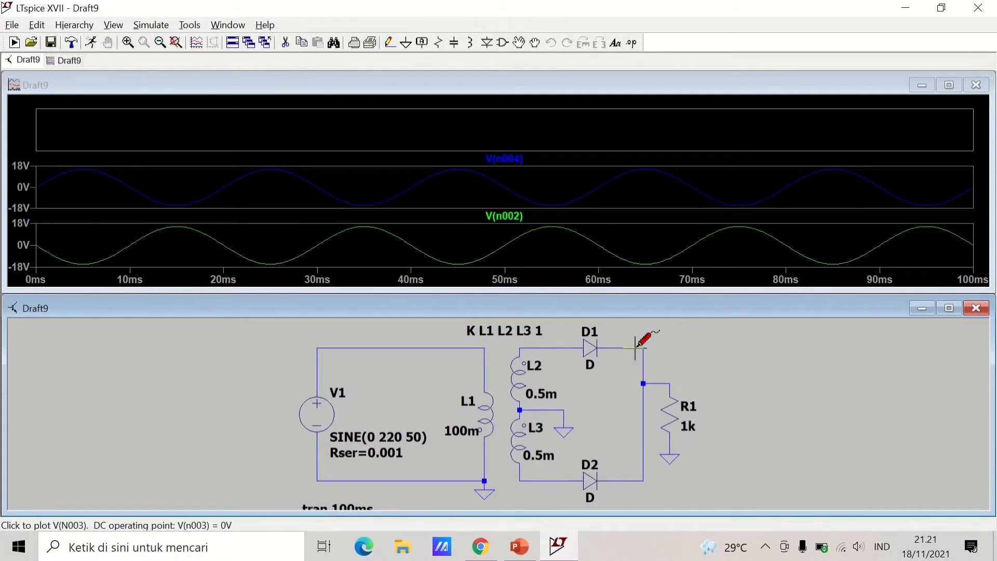
click(635, 347)
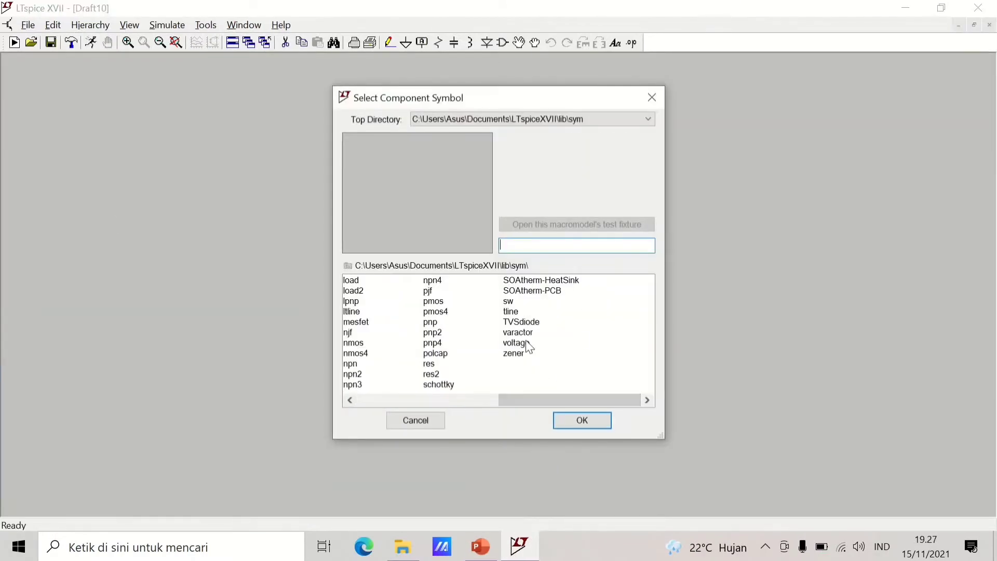
Step: Place a voltage source in the empty Draft10 schematic, plus inductors L1 and L2 mirrored against each other
key(Return)
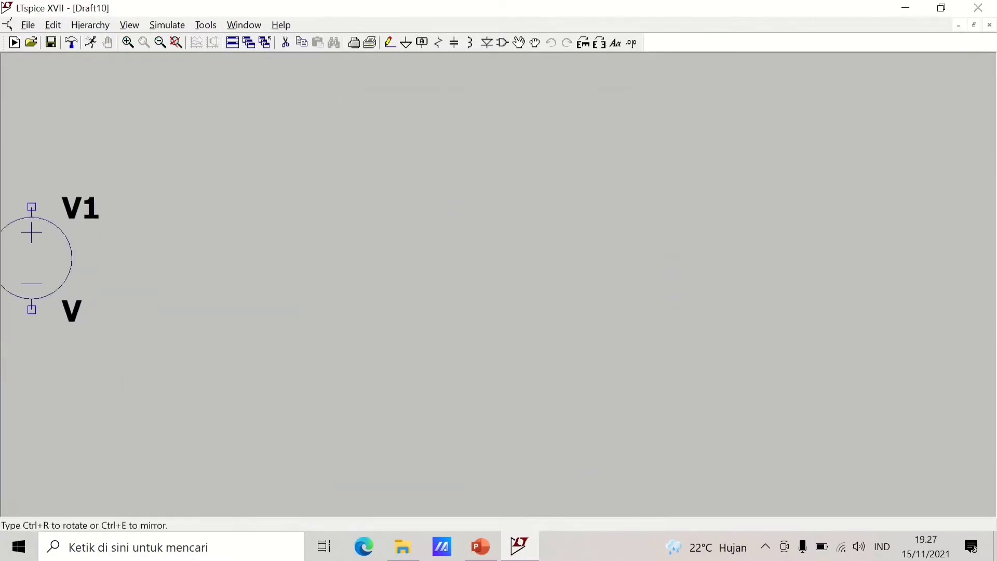
click(31, 207)
key(Escape)
click(470, 43)
click(298, 207)
key(ctrl+e)
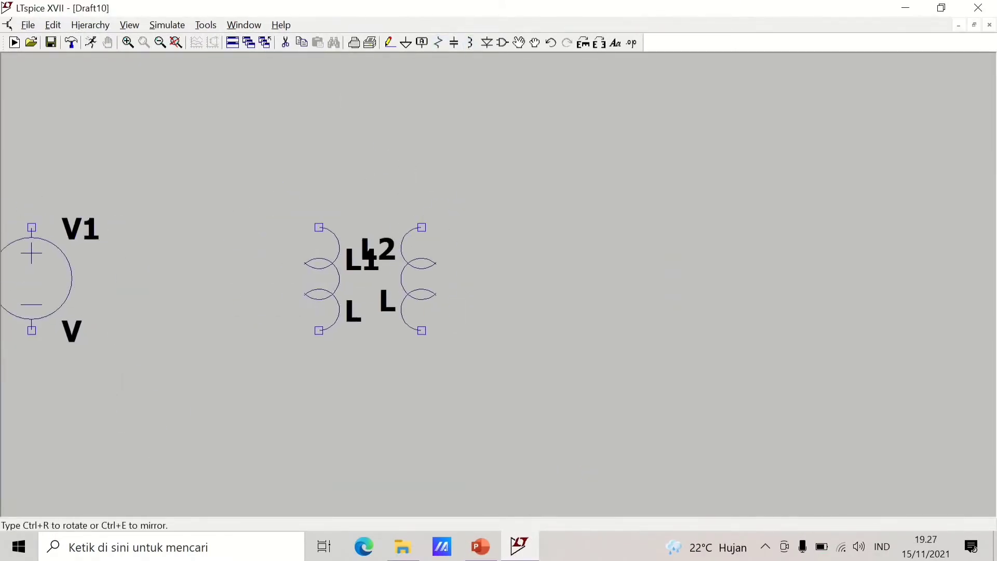
click(442, 207)
Step: Move the name and value labels of L1 and L2 to their outer sides and shift L2 closer to L1
click(519, 42)
click(353, 312)
click(298, 313)
click(358, 260)
click(281, 246)
click(390, 250)
click(467, 247)
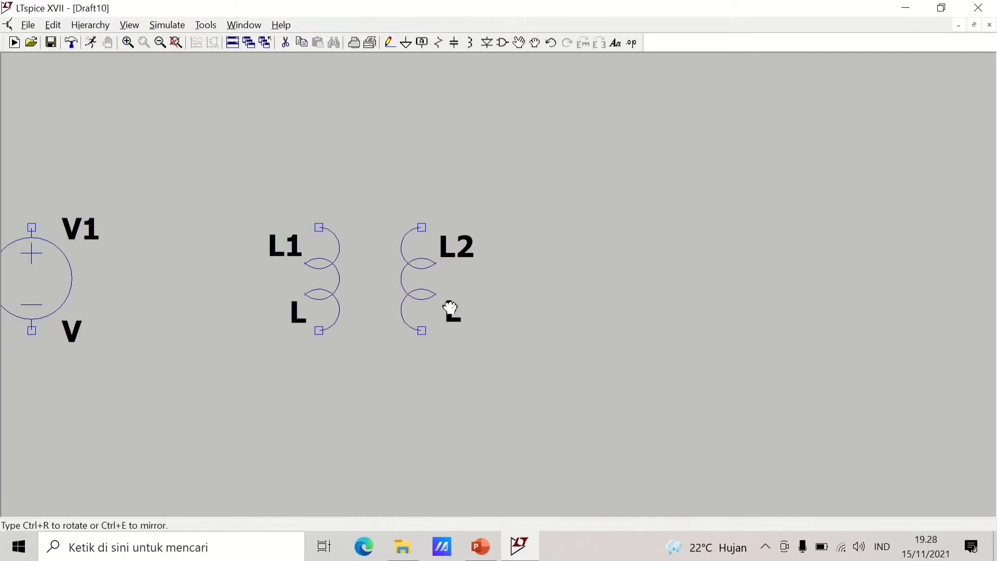
click(422, 283)
click(381, 283)
key(Escape)
Step: Place three diodes rotated to point away from L2: two in an upper row and one below the first
click(486, 42)
key(ctrl+r)
key(ctrl+r)
key(ctrl+r)
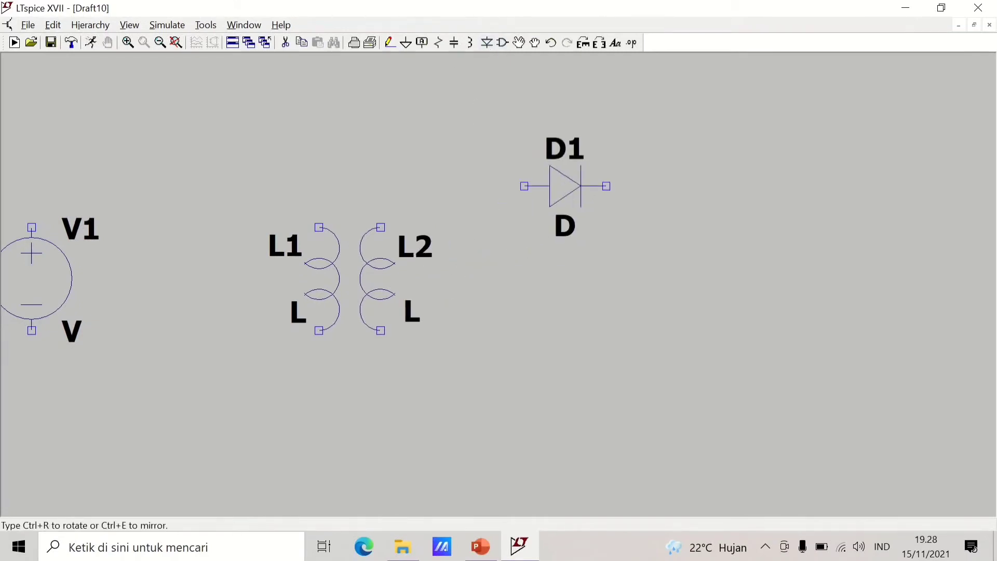
click(565, 186)
click(750, 186)
click(565, 372)
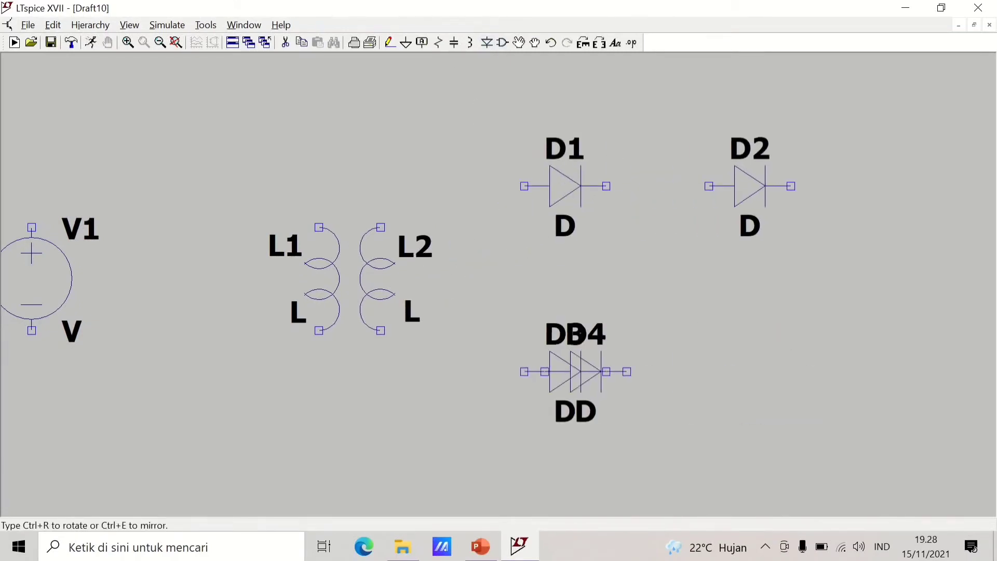
Step: Delete the diode placed below D1
key(Escape)
key(Delete)
click(564, 370)
key(Escape)
Step: Place two more horizontal diodes in a lower row, D3 below D2 and D4 below D1
click(487, 43)
key(ctrl+r)
key(ctrl+r)
key(ctrl+r)
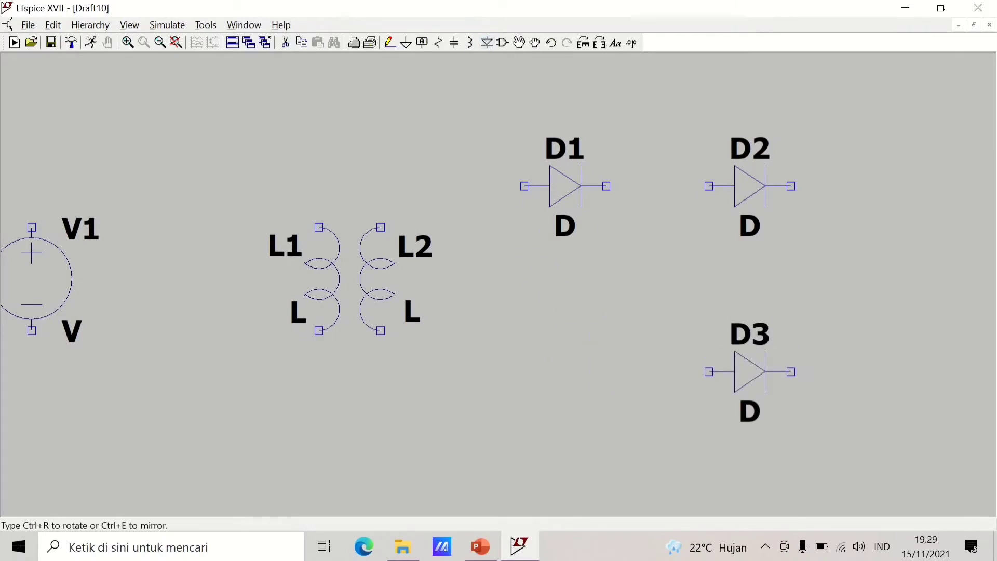
click(750, 372)
click(565, 372)
key(Escape)
Step: Wire D1, D2, D3 and D4 into a closed rectangular loop
key(F3)
click(523, 186)
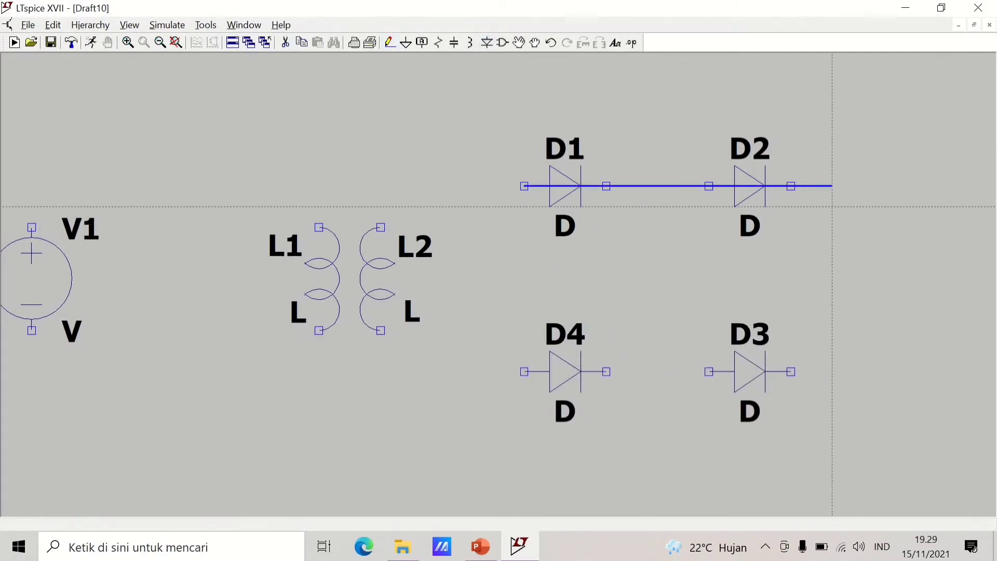
click(832, 372)
click(483, 372)
click(523, 186)
Step: Wire the upper end of L2 over D1 to the line between D1 and D2
click(380, 227)
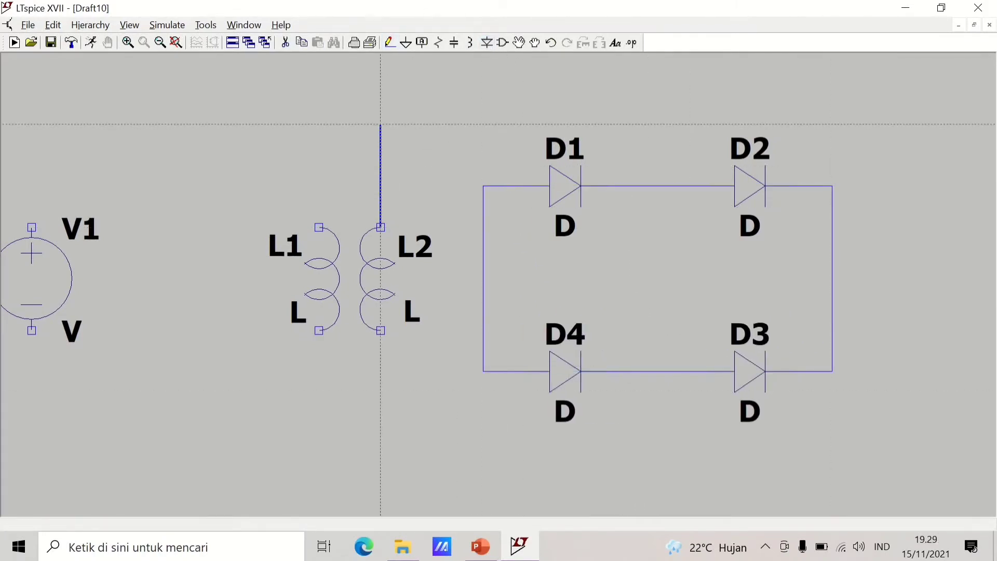
click(503, 165)
click(503, 103)
click(647, 186)
Step: Wire the lower end of L2 beneath D4 to the line between D4 and D3
click(380, 330)
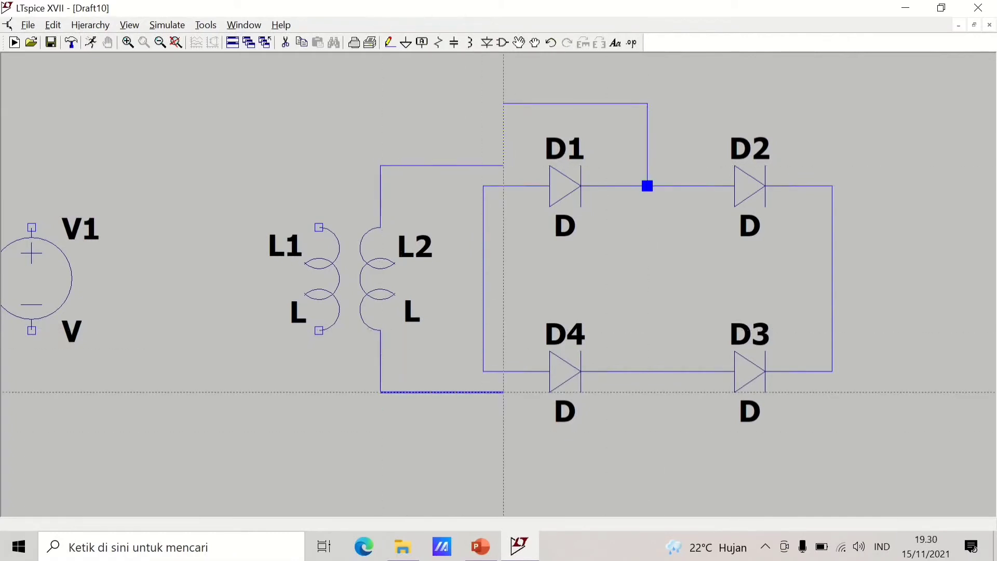
click(503, 392)
click(503, 453)
click(647, 454)
click(647, 372)
key(Escape)
Step: Place resistor R1 beside the diode bridge and wire it between the bridge's cathode side and anode side
click(439, 42)
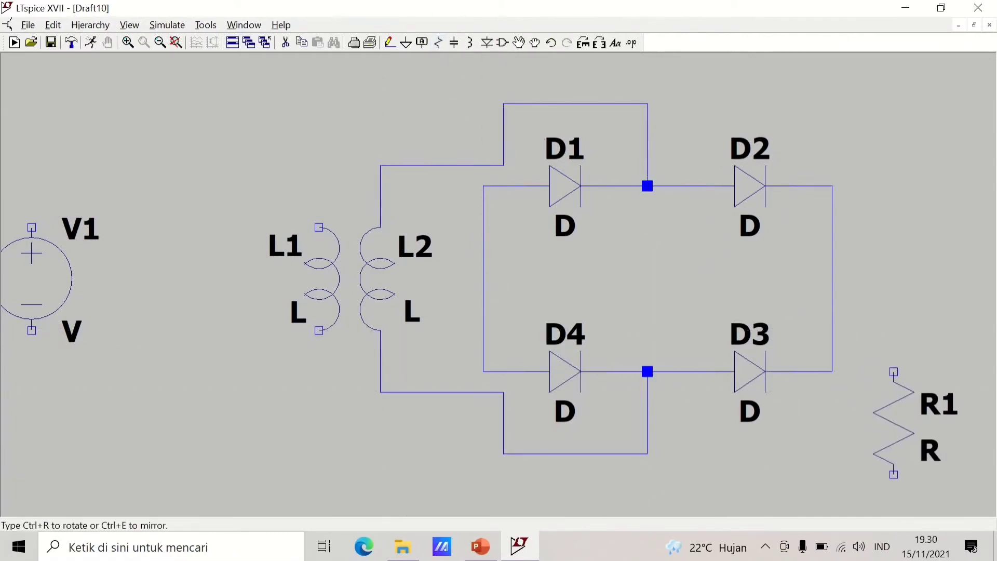
click(893, 351)
key(F3)
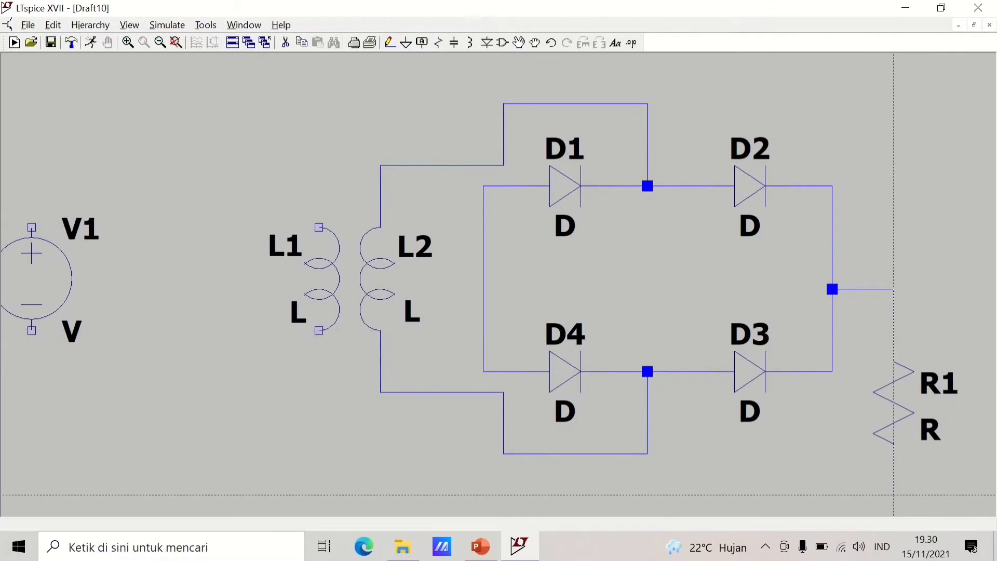
click(484, 289)
Step: Wire voltage source V1 in a closed loop with the primary inductor L1
click(319, 227)
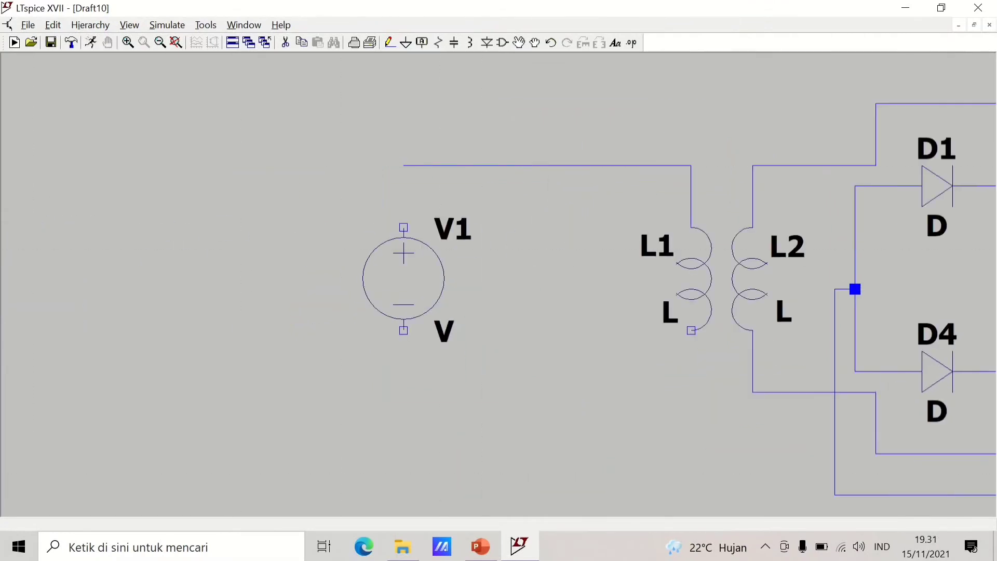
click(403, 166)
click(404, 454)
click(691, 331)
key(Escape)
drag(726, 158, 365, 130)
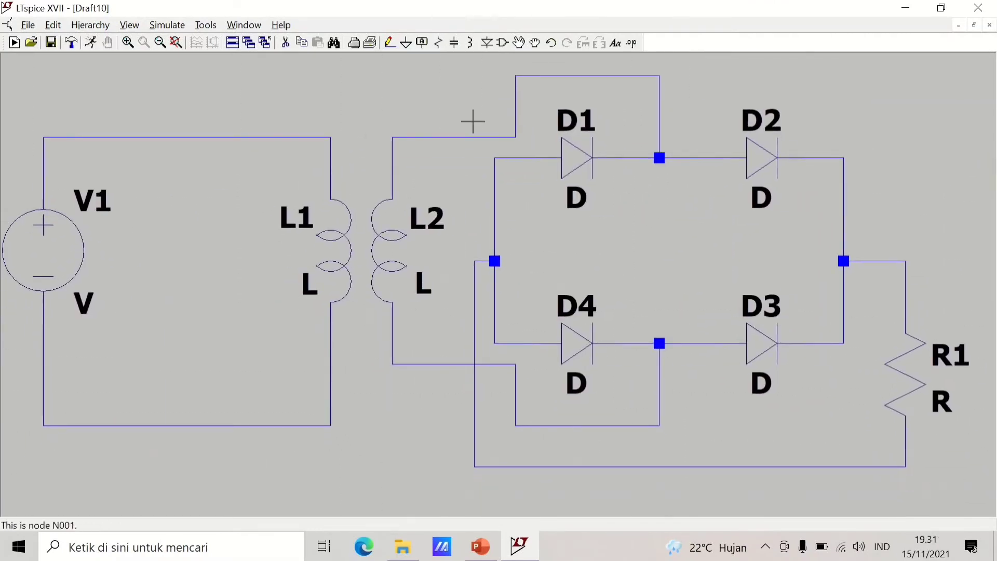
Step: Place two ground symbols and wire one to the primary loop's lower corner and one to R1's return wire
key(g)
click(330, 487)
click(474, 487)
key(Escape)
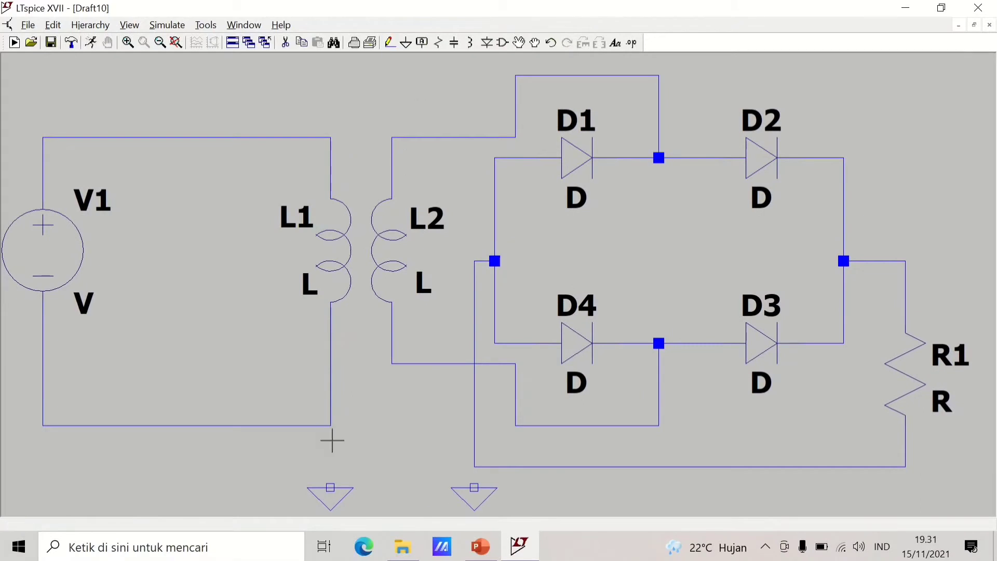
click(390, 43)
click(331, 426)
click(330, 487)
click(474, 488)
click(474, 467)
key(Escape)
Step: Configure V1 as a SINE source with offset 0, amplitude 220, frequency 50 and series resistance 0.001
right_click(76, 251)
click(415, 306)
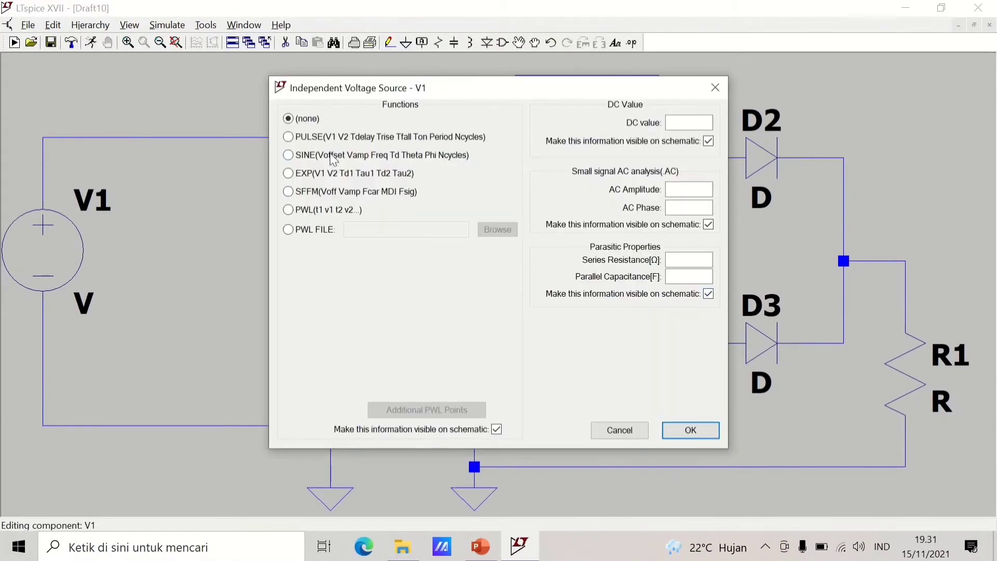
click(330, 155)
text(0 220 50)
click(692, 260)
text(0.001)
click(690, 430)
Step: Set the inductance of L1 to 100m and of L2 to 1m
right_click(333, 251)
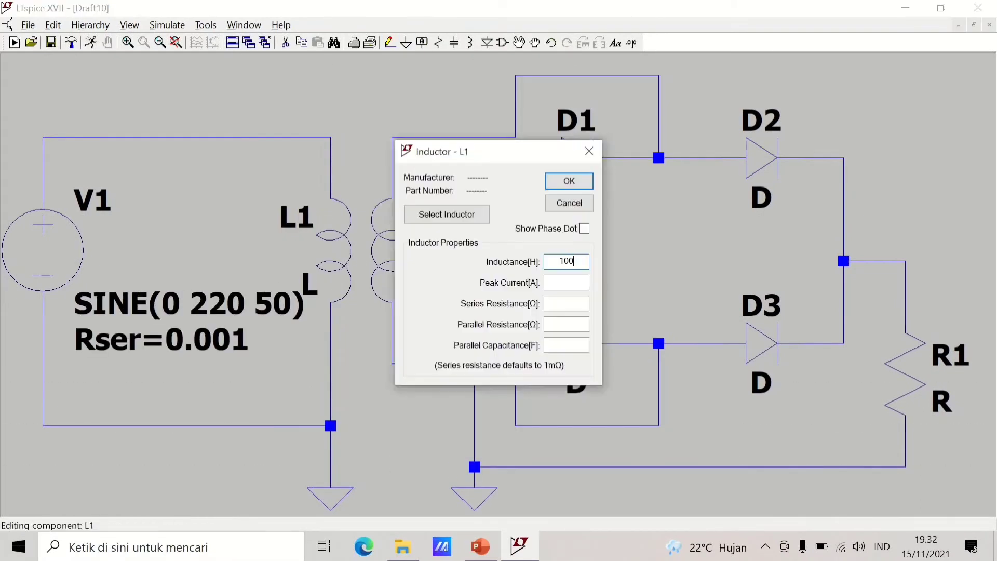
text(m)
key(Return)
right_click(392, 252)
text(1m)
key(Return)
Step: Move L1's 100m value label clear of the source's SINE text
key(F7)
click(310, 289)
click(235, 264)
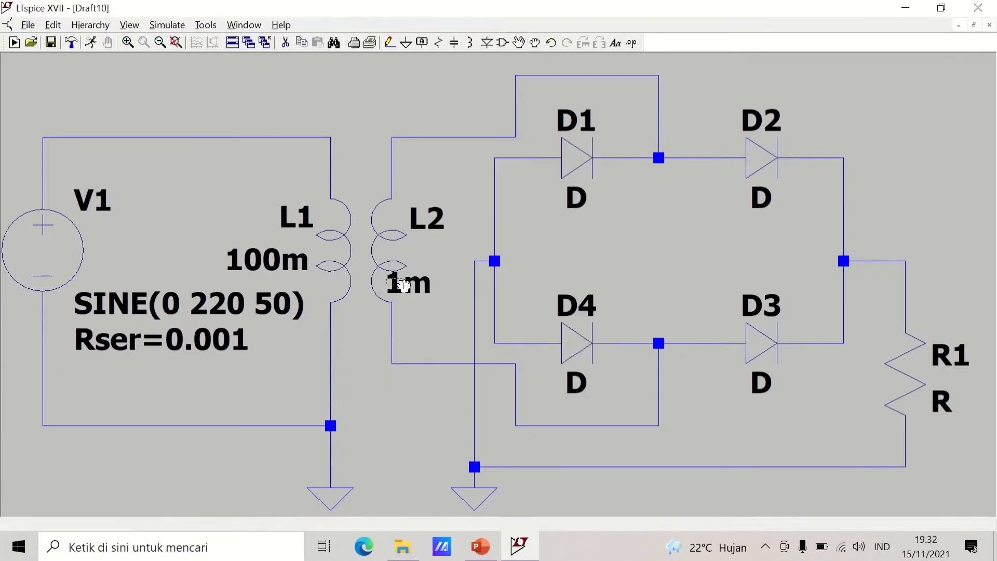
Step: Set R1's resistance to 1k and add the SPICE directive "K L1 L2 1" above the transformer
right_click(927, 378)
text(1k)
key(Return)
text(sK)
key(Return)
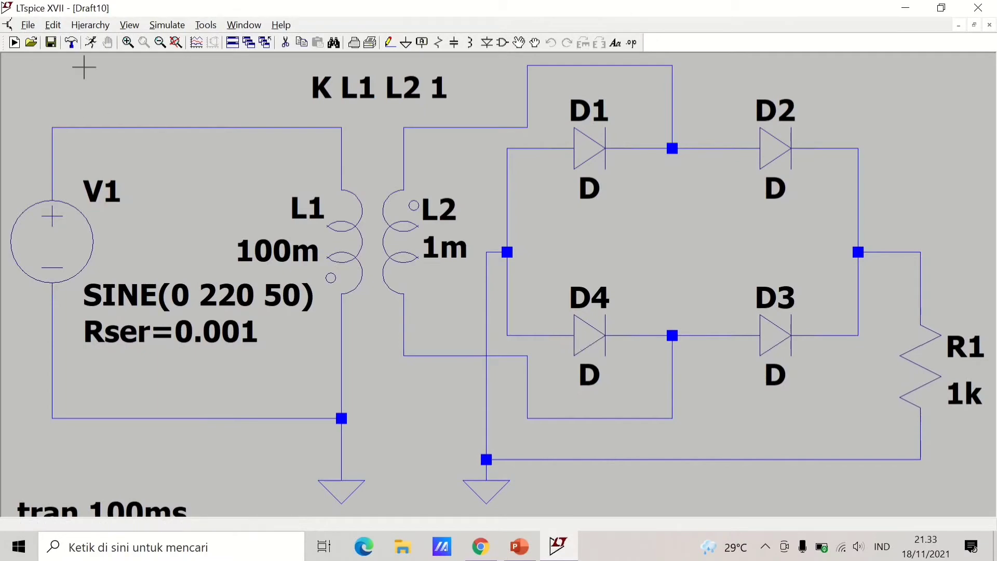
Step: Run the 100ms transient simulation and plot the voltage on the wire between V1 and L1
click(91, 42)
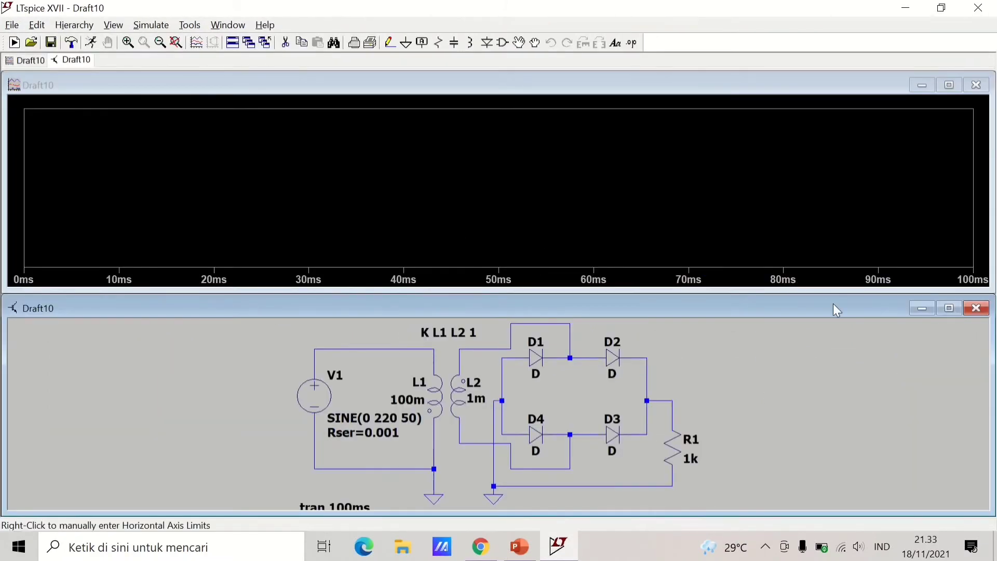
click(381, 348)
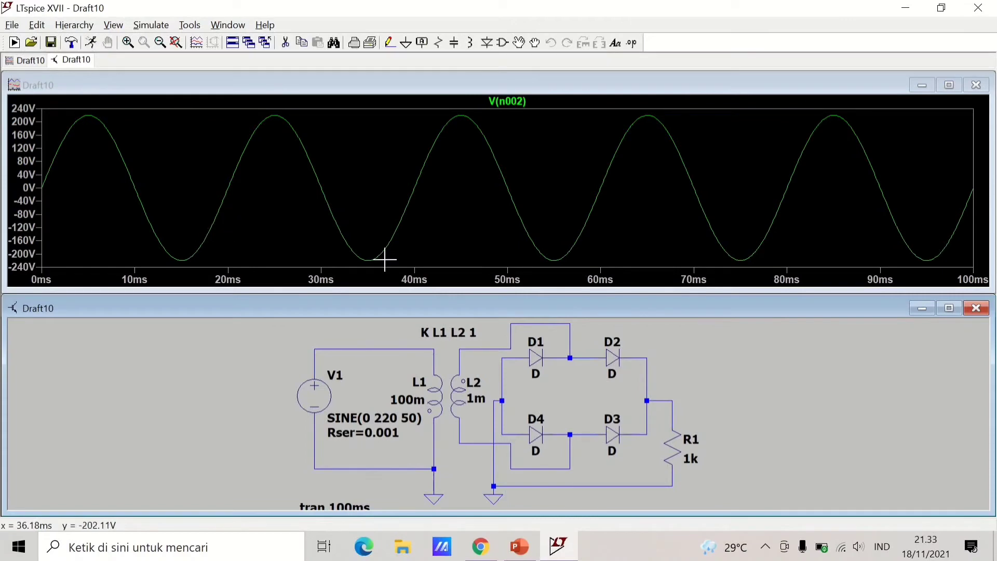
Step: Add an empty plot pane and delete the pane showing the primary voltage
right_click(381, 220)
click(444, 287)
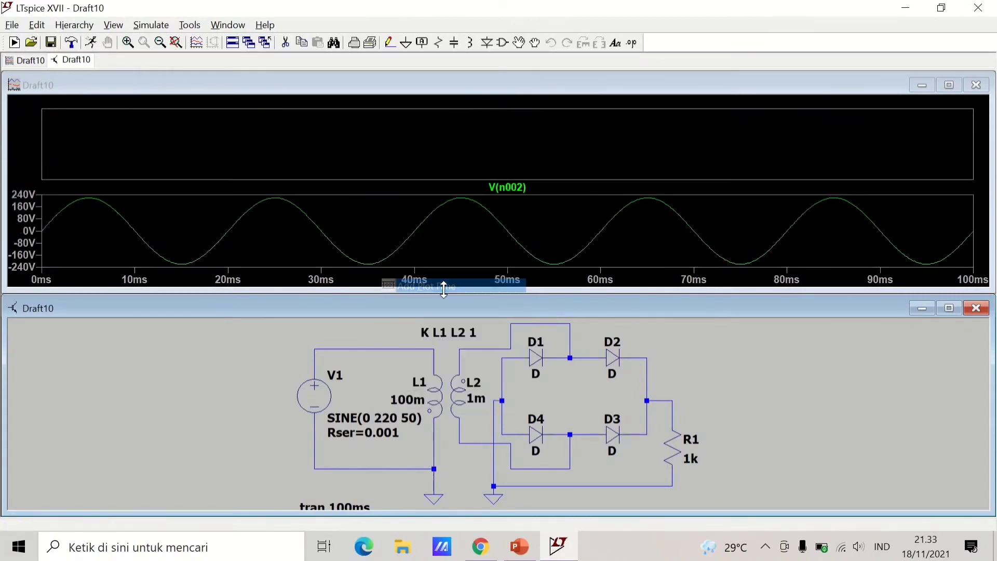
right_click(444, 242)
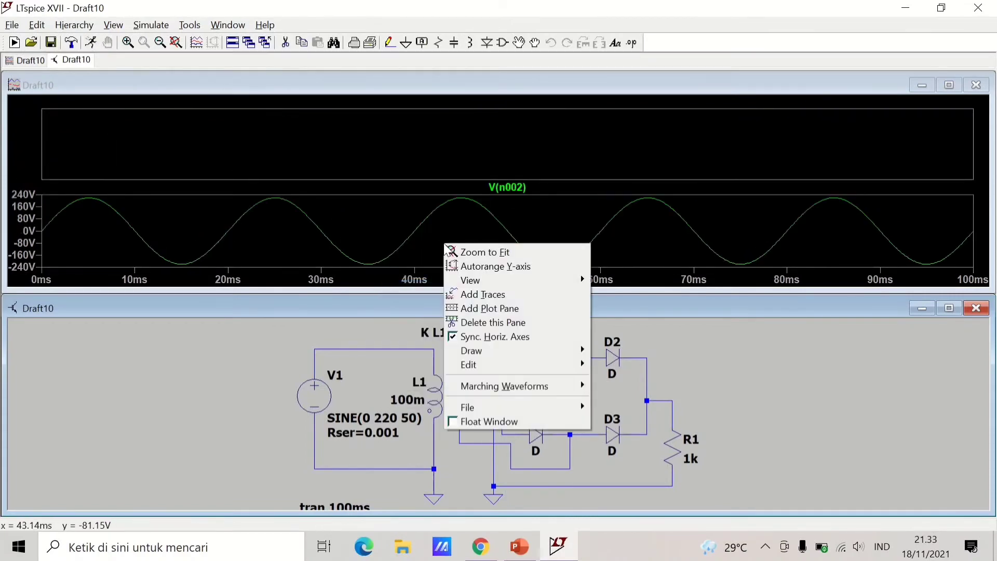
click(498, 322)
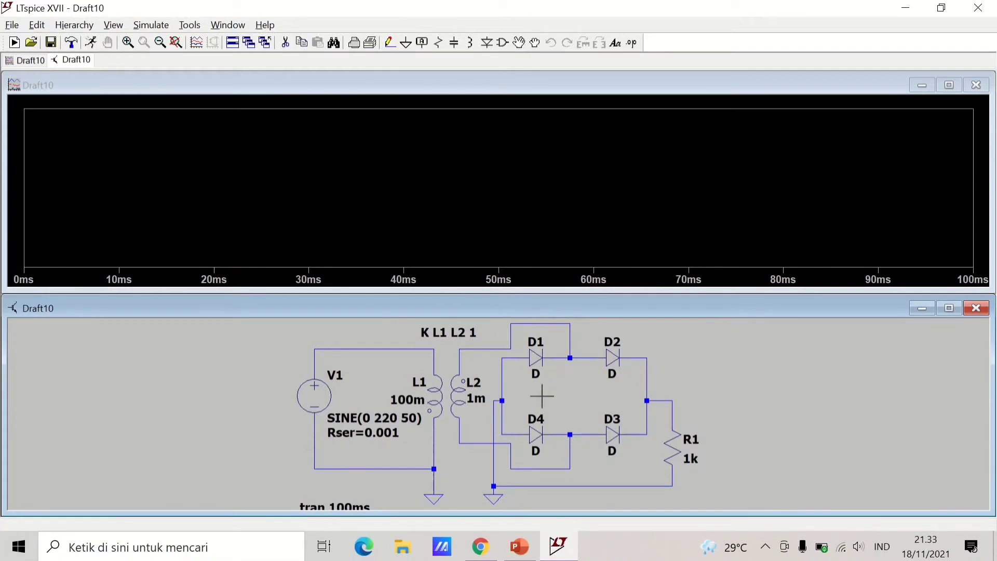
Step: Plot the voltage on L2's upper wire, add a plot pane, and plot L2's lower wire voltage in it
click(484, 348)
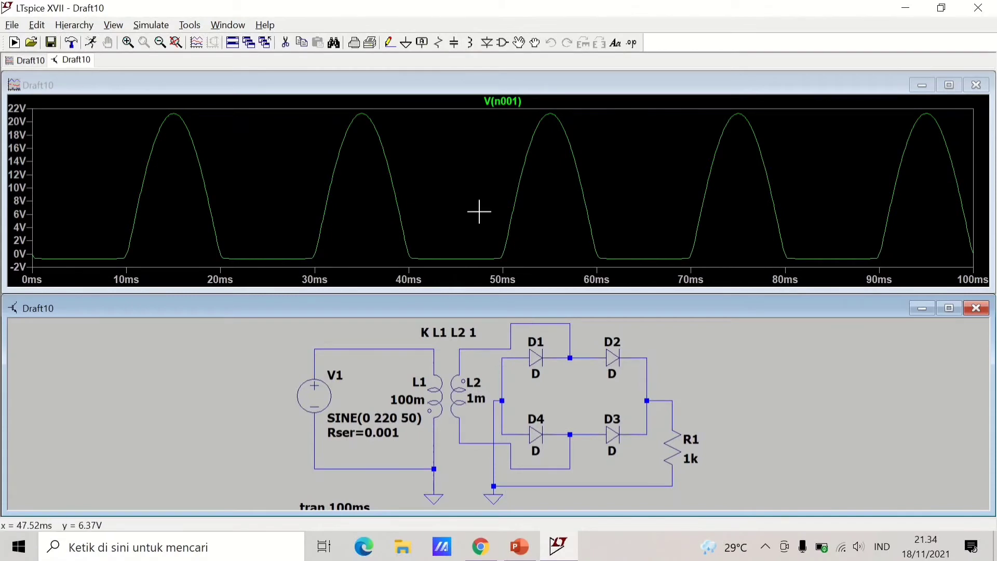
right_click(463, 194)
click(520, 258)
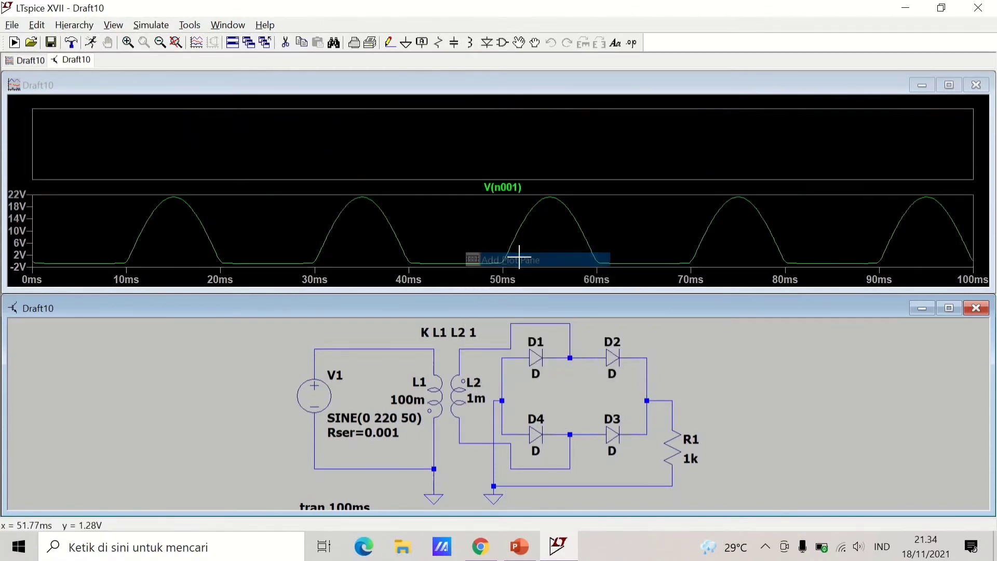
click(500, 441)
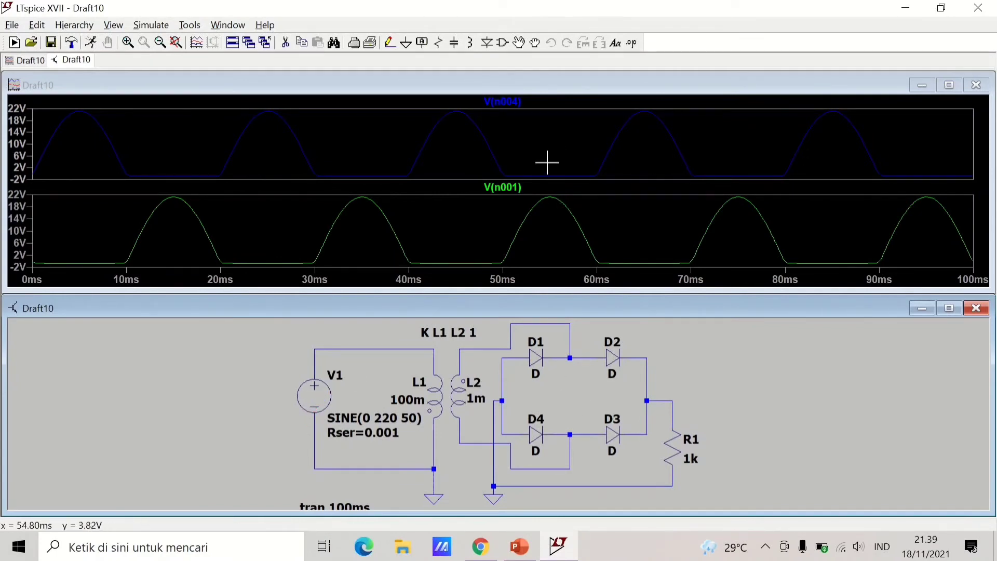
Step: Add a third plot pane and plot the voltage on the wire between the bridge output and R1
right_click(445, 171)
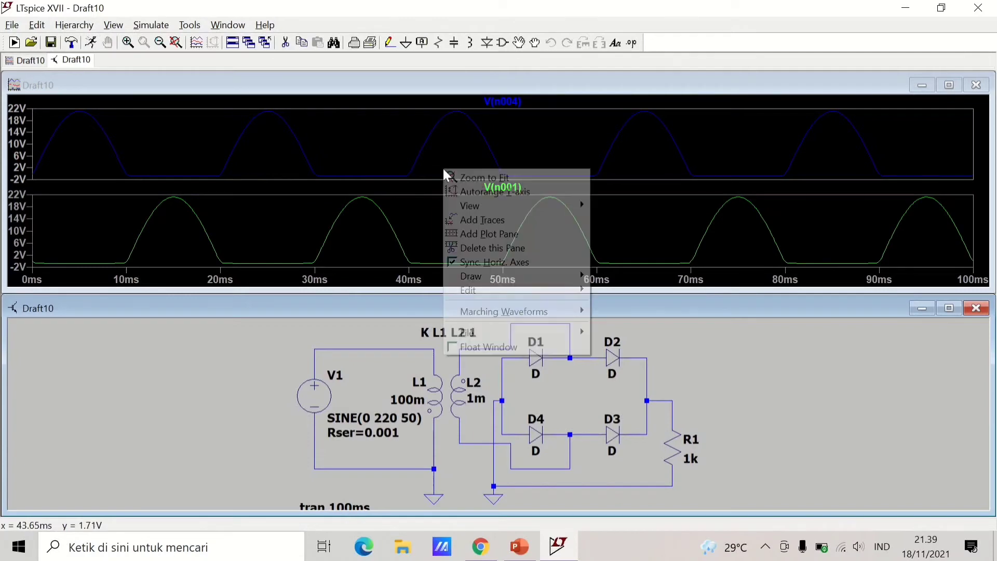
click(489, 233)
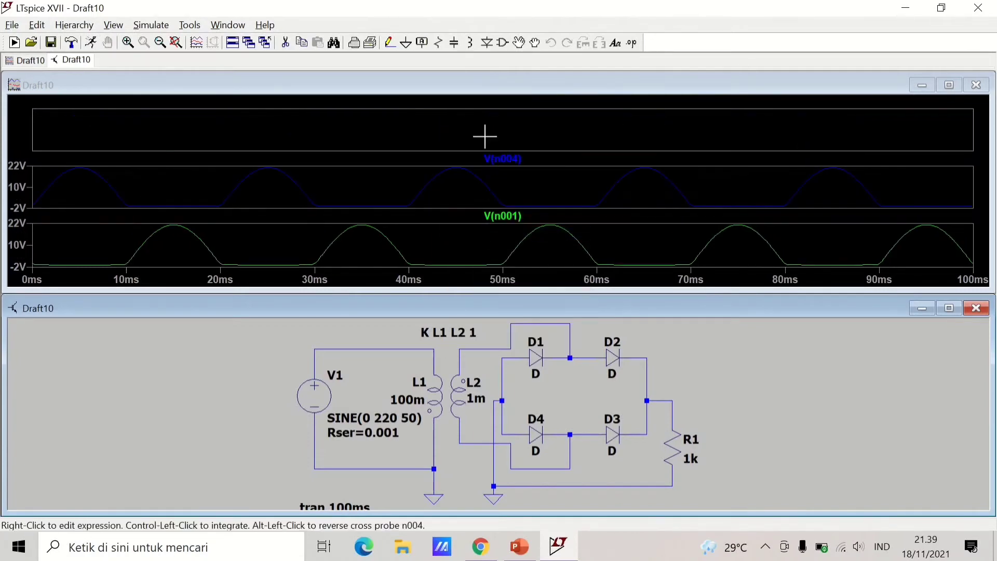
click(663, 365)
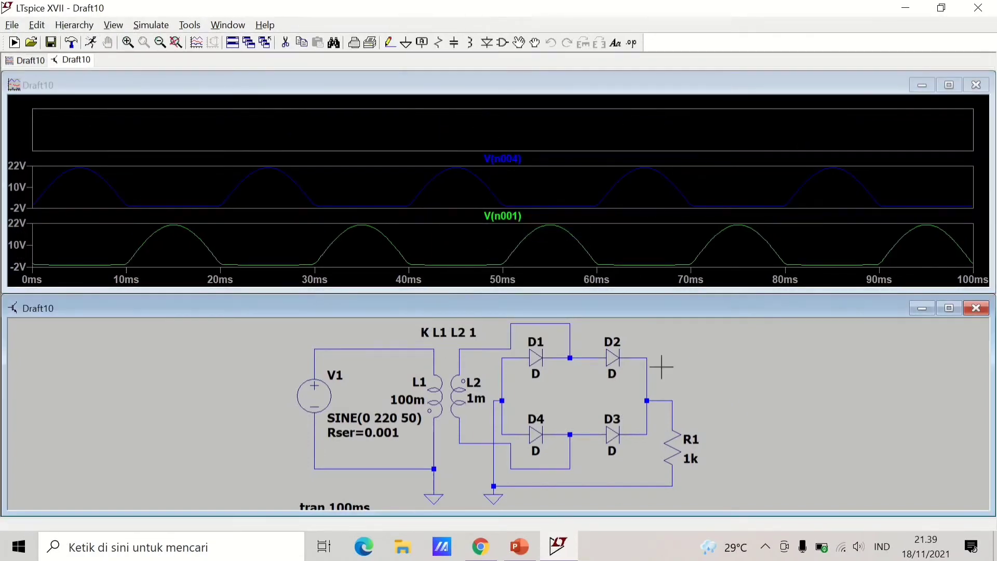
click(660, 399)
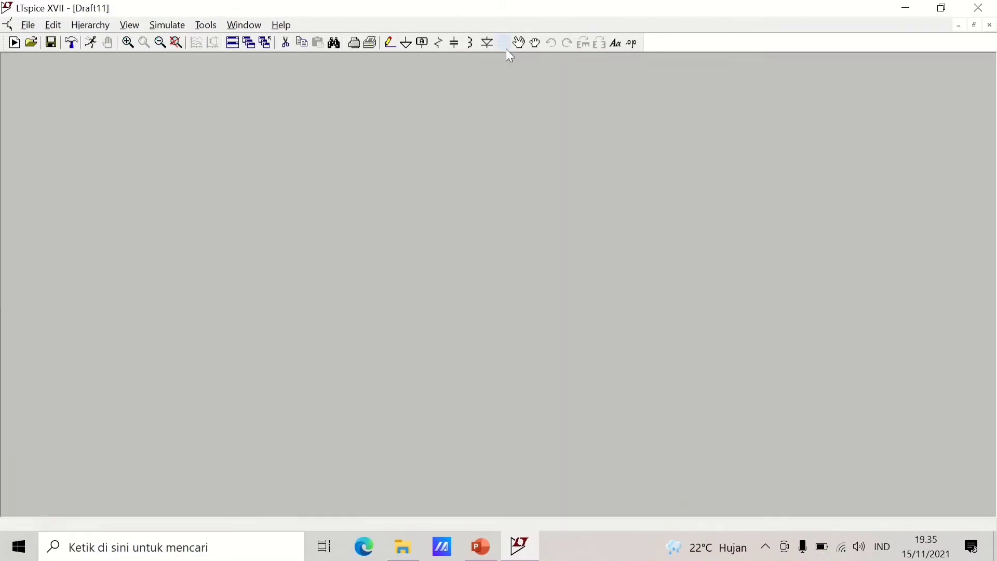
Step: Place a voltage source at the far left of the new schematic, plus inductor L1 and a mirrored inductor L2 facing it
click(502, 43)
click(592, 419)
click(31, 278)
key(l)
click(359, 280)
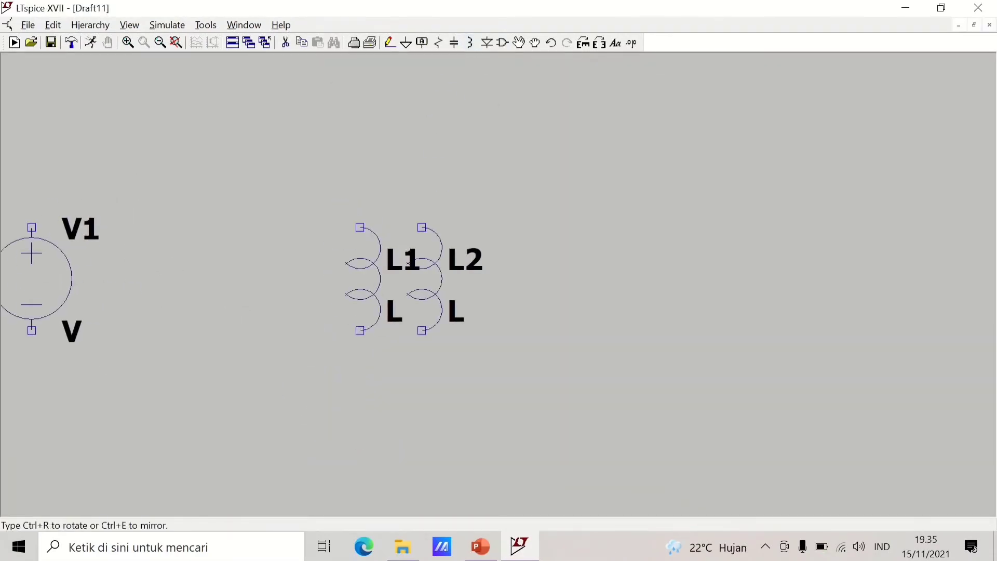
key(ctrl+e)
click(462, 283)
key(Escape)
Step: Move L1's name and value labels to the outer side of the inductor, facing V1
key(F7)
click(390, 305)
click(325, 311)
click(397, 260)
click(318, 253)
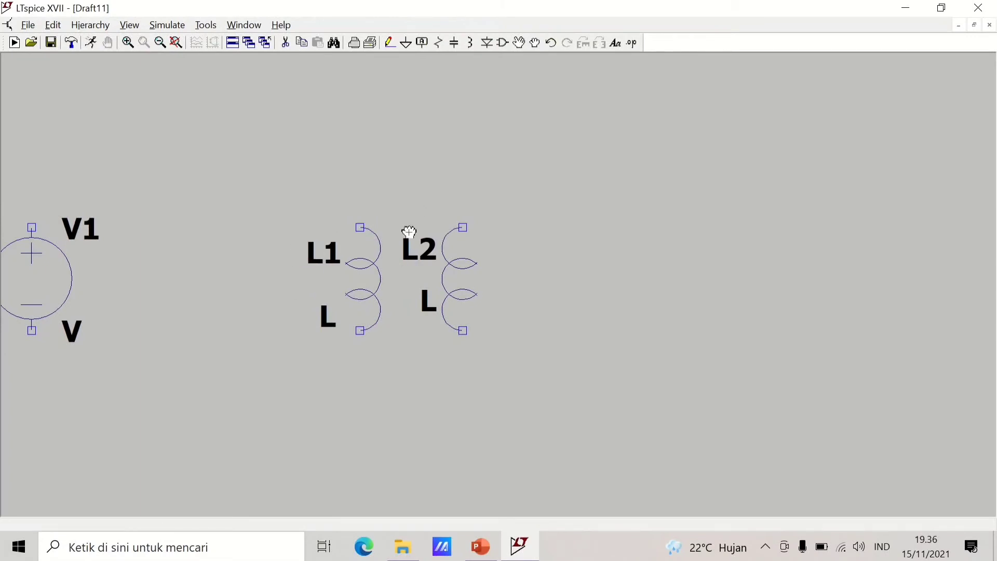
Step: Move L2's name and value labels to its outer side and shift the inductor closer to L1
click(418, 248)
click(500, 253)
click(429, 302)
click(498, 310)
click(445, 244)
click(403, 244)
Step: Place four horizontal diodes in a two-by-two arrangement to the right of L2 for the bridge
click(486, 43)
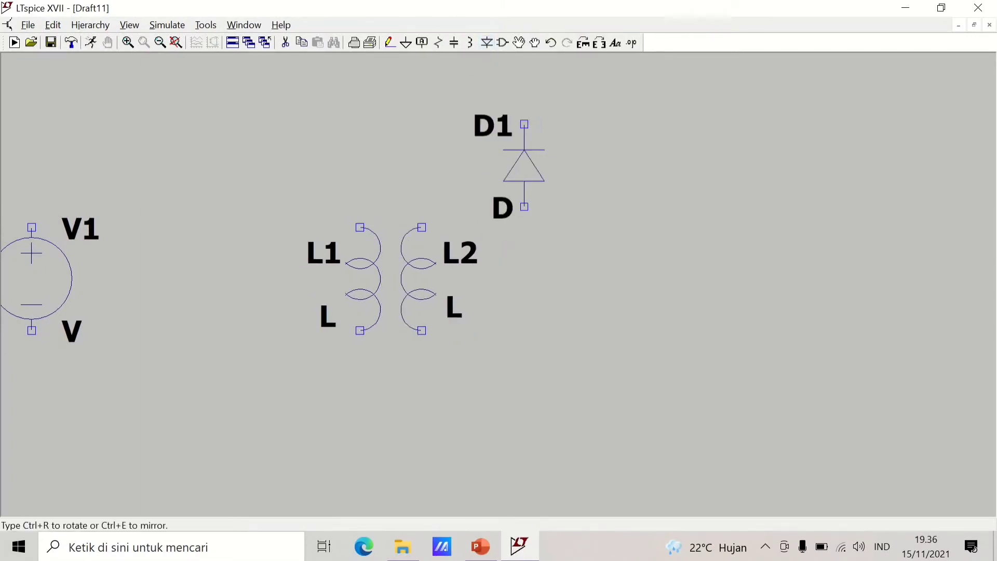
key(ctrl+r)
click(586, 185)
click(730, 186)
click(730, 351)
click(586, 351)
key(Escape)
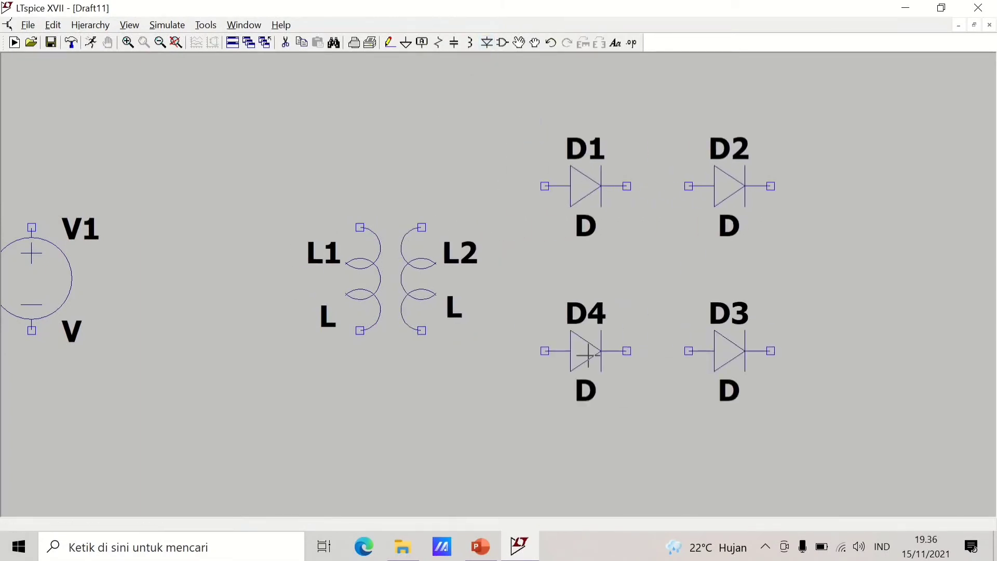
Step: Draw the rectangular wire loop through D1, D2, D3 and D4 to connect the diode bridge
click(390, 42)
click(627, 186)
click(812, 186)
click(812, 351)
click(524, 351)
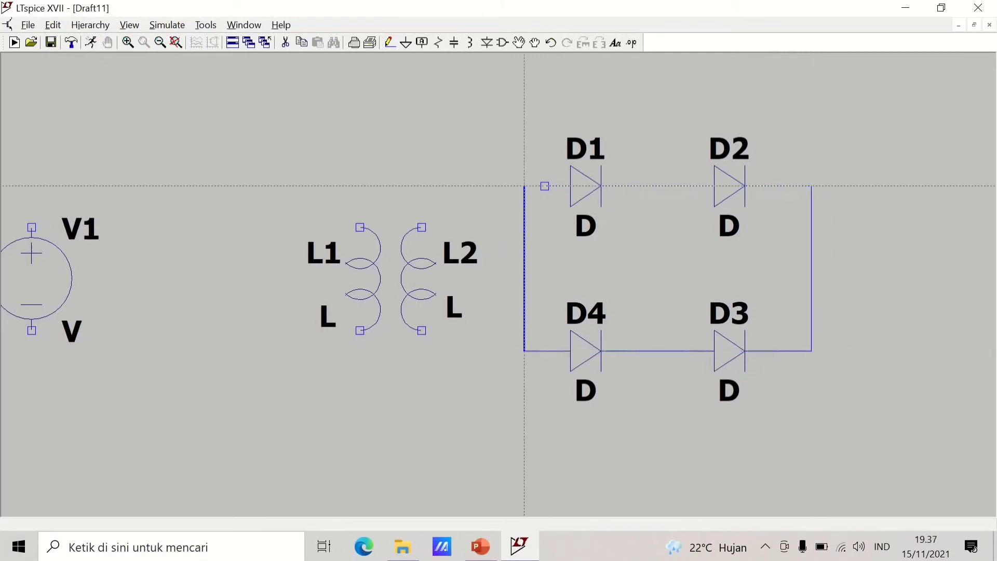
click(545, 186)
Step: Wire L2's upper terminal around D1 to the node between D1 and D2
click(422, 227)
click(545, 165)
click(647, 103)
click(647, 186)
Step: Wire L2's lower terminal around D4 to the node between D4 and D3
click(422, 331)
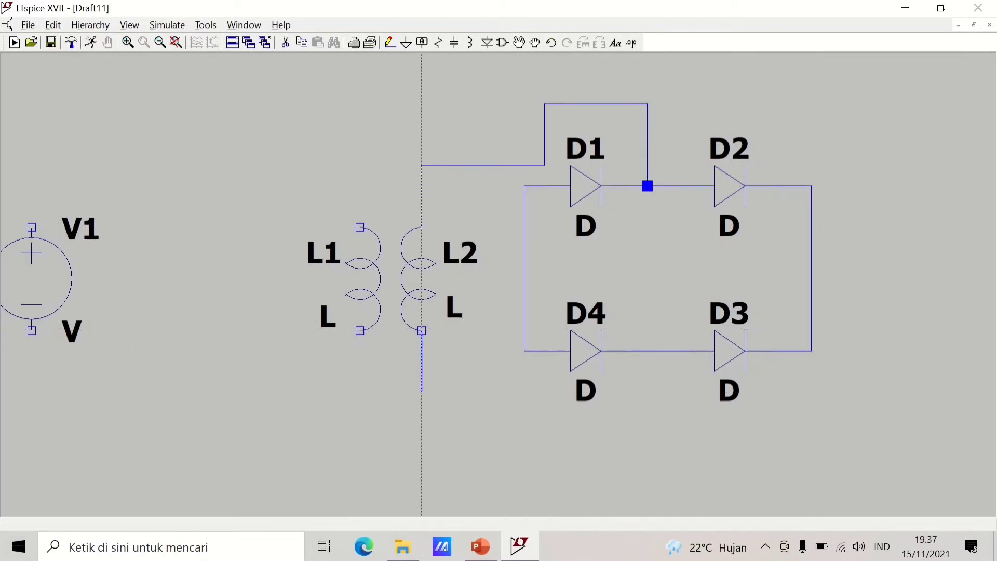
click(421, 371)
click(545, 372)
click(544, 433)
click(647, 433)
click(647, 352)
Step: Wire both terminals of V1 to the upper and lower ends of L1
click(31, 227)
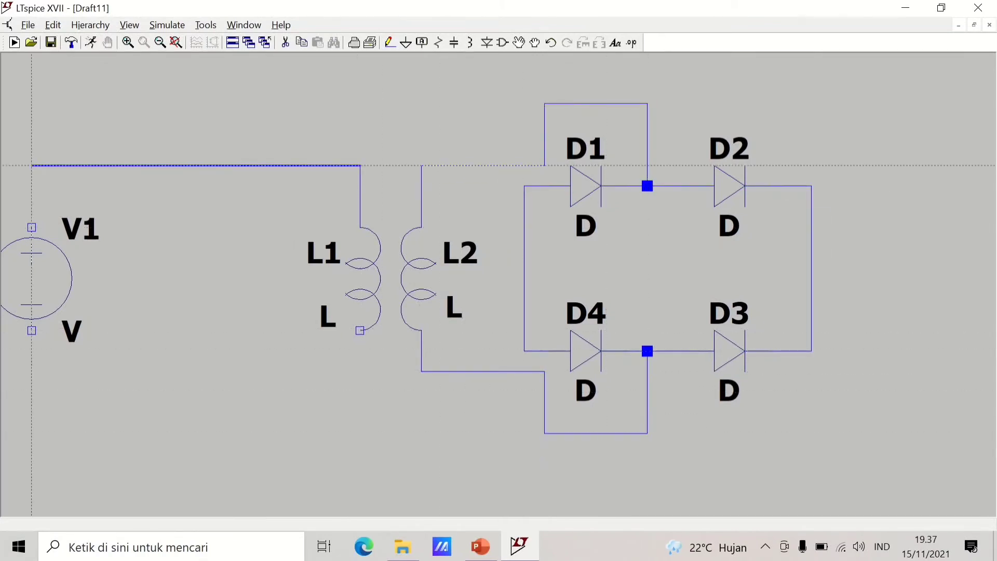
click(360, 165)
click(360, 227)
click(31, 331)
click(360, 433)
click(360, 331)
key(Escape)
Step: Place a vertical capacitor to the right of the diode bridge
click(455, 42)
click(873, 372)
key(Escape)
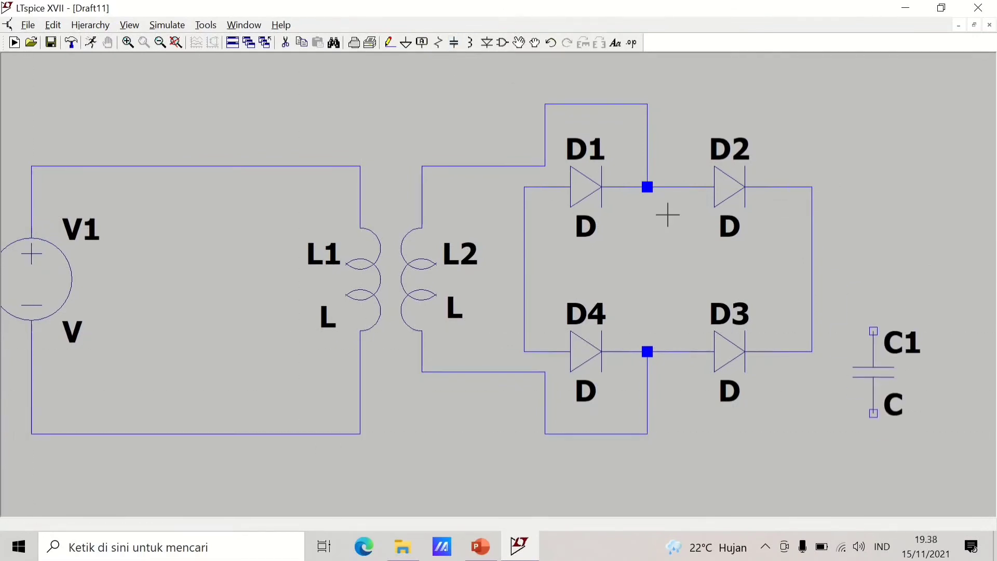
scroll(666, 217, down, 1)
drag(853, 187, 805, 199)
Step: Place a resistor to the right of C1 and move it slightly closer to the capacitor
click(438, 43)
click(932, 395)
key(Escape)
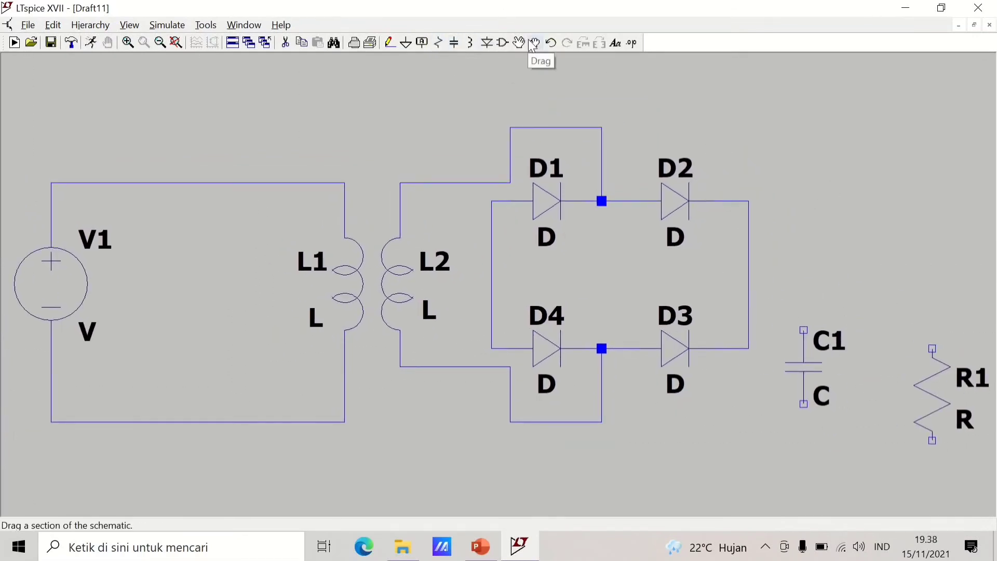
click(534, 42)
click(932, 394)
click(895, 395)
Step: Wire C1's upper end to the node joining D2 and D3, and its lower end to the node joining D1 and D4
click(390, 43)
click(804, 329)
click(748, 276)
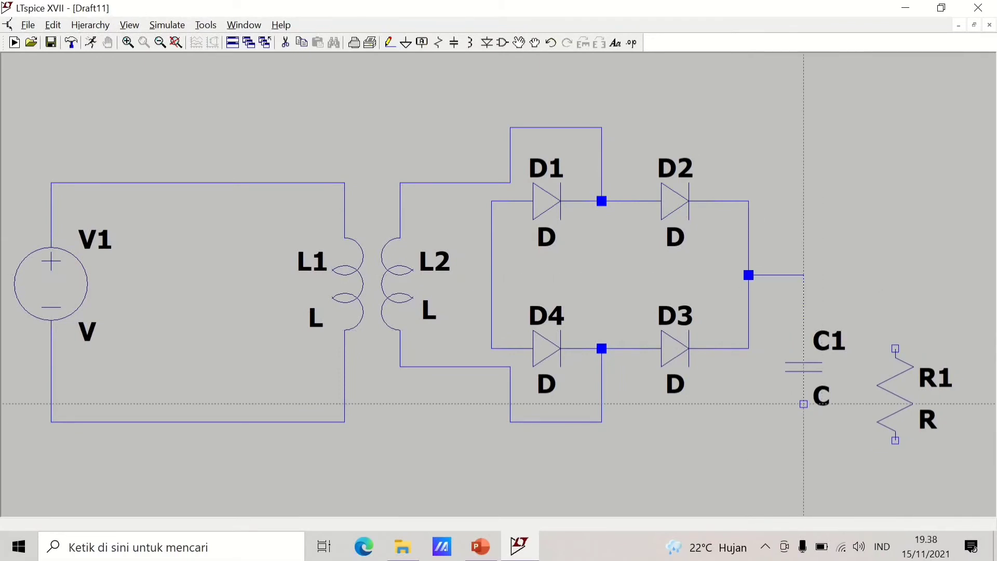
click(803, 403)
click(473, 459)
click(492, 275)
Step: Wire R1 in parallel with C1
click(804, 275)
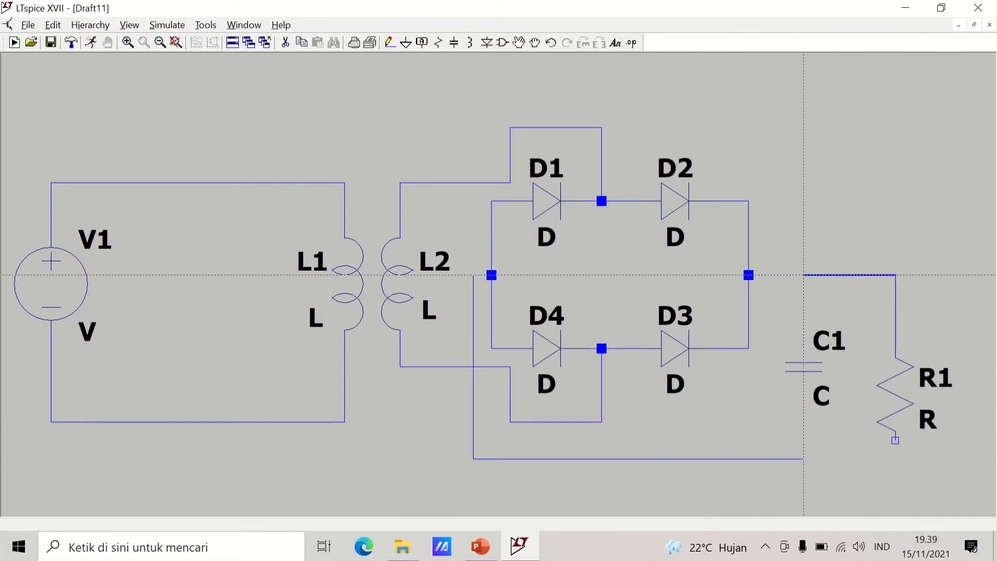
click(895, 348)
click(896, 440)
click(803, 459)
Step: Place ground symbols below L1 and the bridge's return wire, and connect both to the circuit
click(406, 43)
click(344, 477)
click(390, 43)
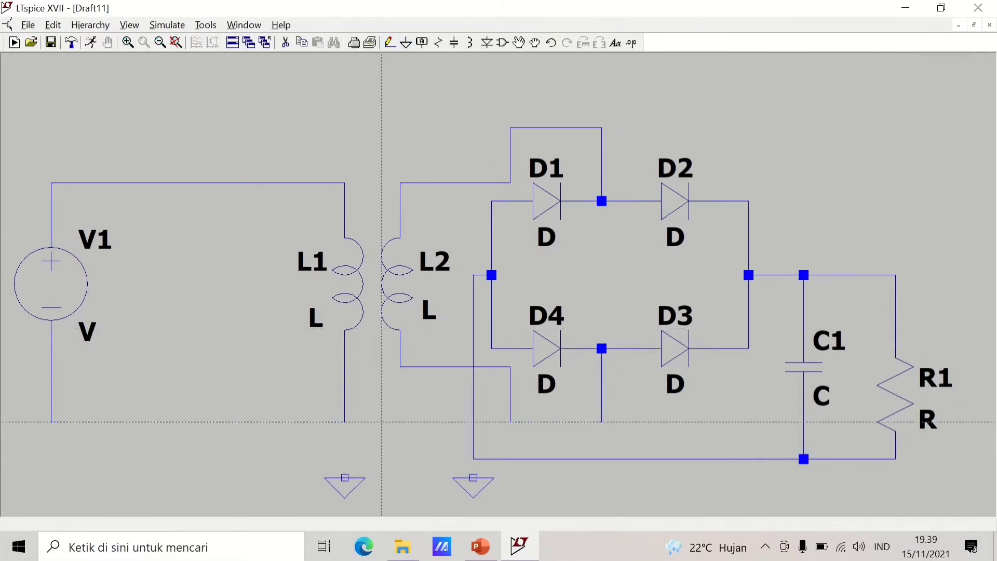
click(344, 422)
click(344, 477)
click(473, 458)
Step: Set V1 to a sine source with 0 V offset, 220 V amplitude, 50 Hz frequency and 0.001 ohm series resistance
right_click(51, 284)
click(603, 296)
click(289, 155)
click(461, 262)
text(0)
click(464, 283)
text(220)
click(468, 301)
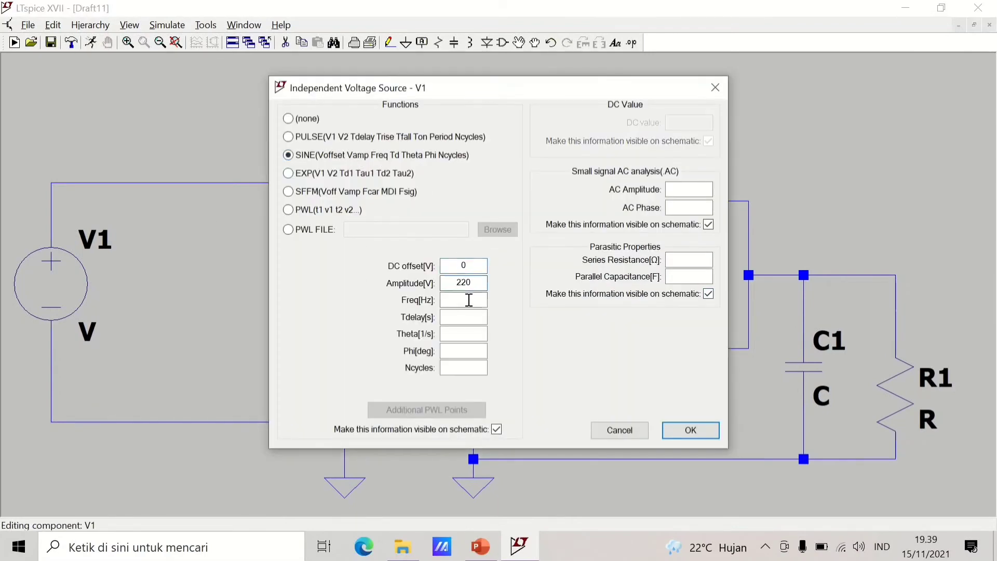
text(50)
click(688, 259)
text(0.001m)
key(Return)
Step: Set R1's resistance to 1k and C1's capacitance to 1m
right_click(896, 393)
text(1k)
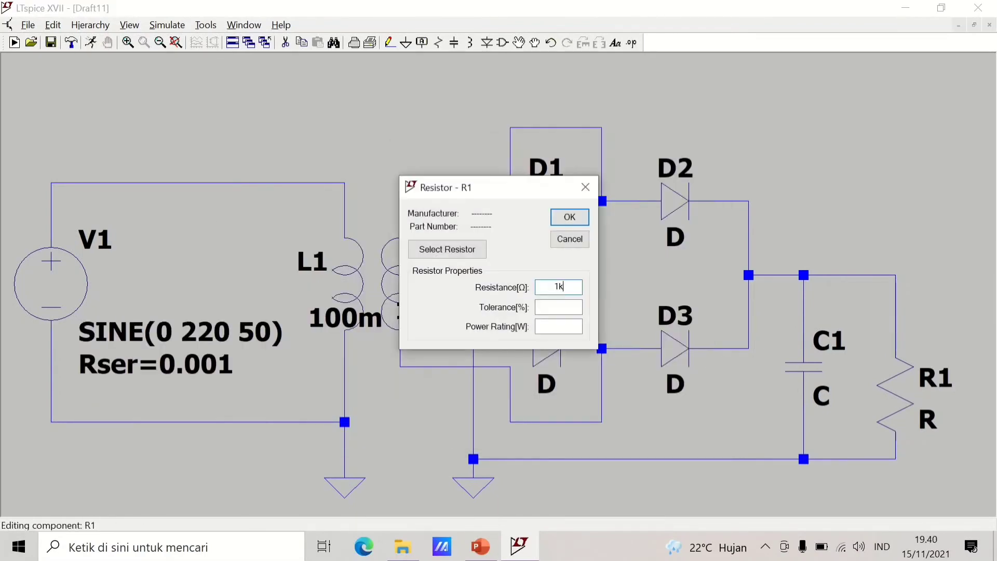
key(Return)
right_click(804, 367)
text(1m)
key(Return)
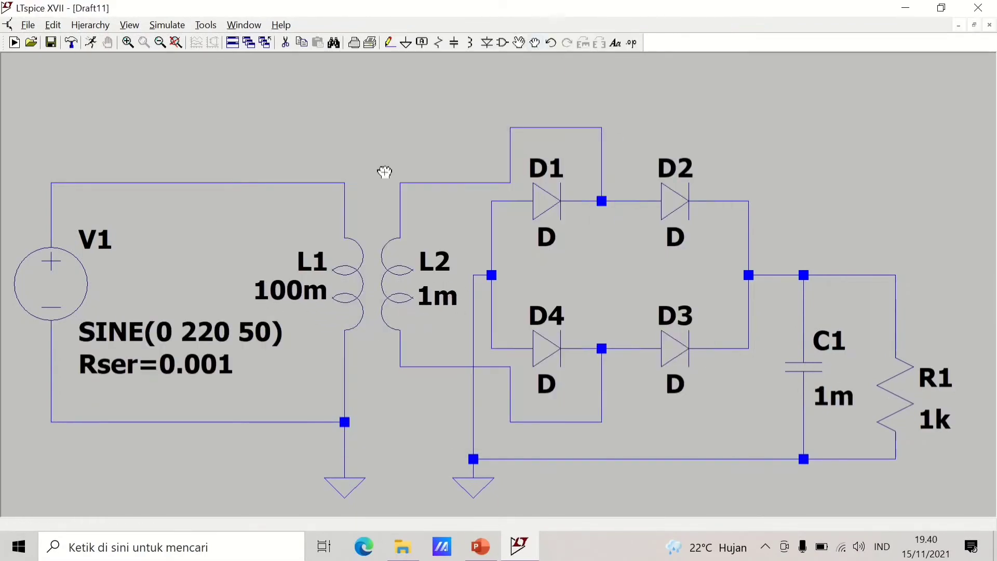
Step: Add the SPICE directive "K L1 L2 1" above the transformer
text(sK L1 L2 1)
key(Return)
click(321, 137)
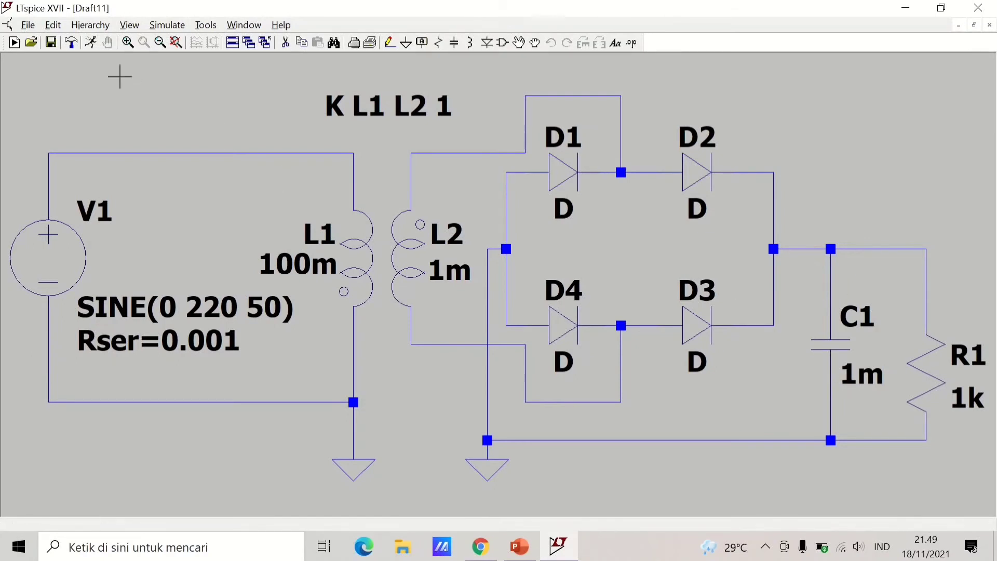
Step: Run a transient simulation with a 100ms stop time and plot the voltage on the wire between V1 and L1
click(92, 46)
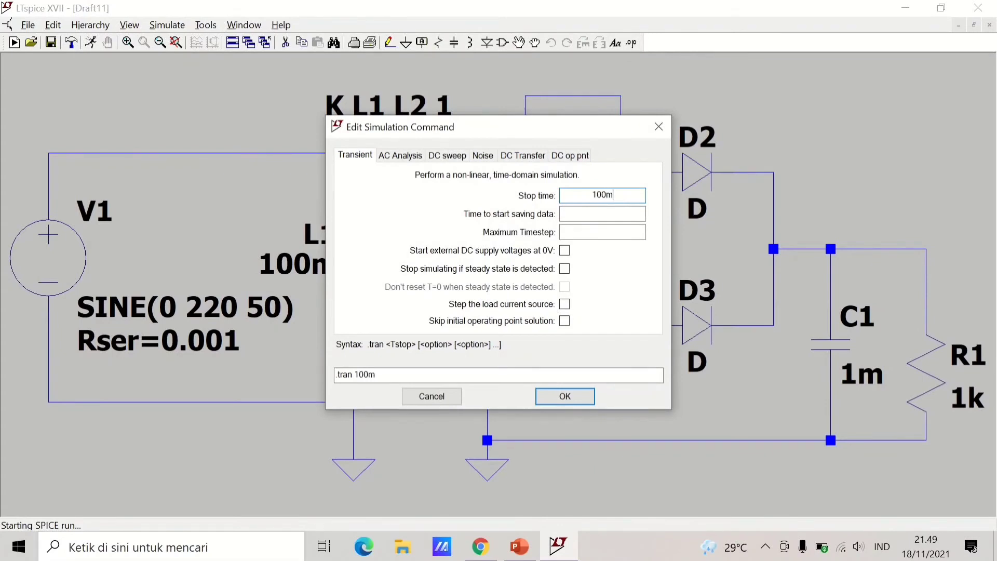
text(100ms)
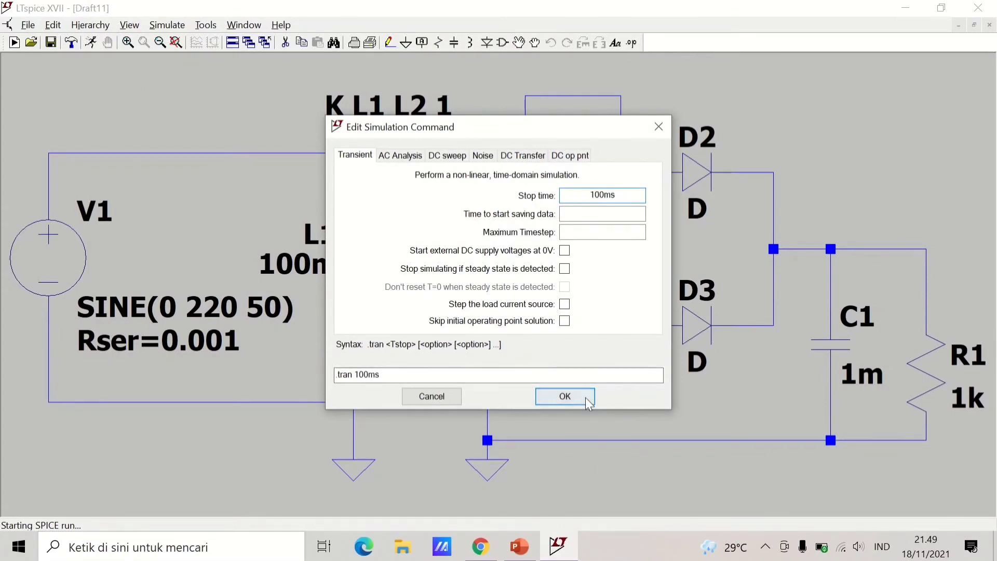
click(565, 396)
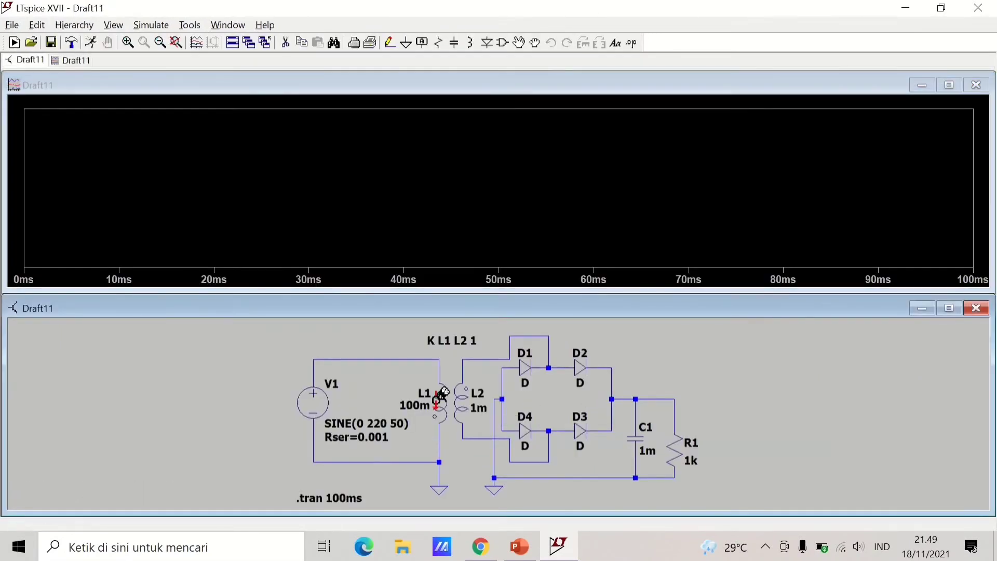
click(379, 357)
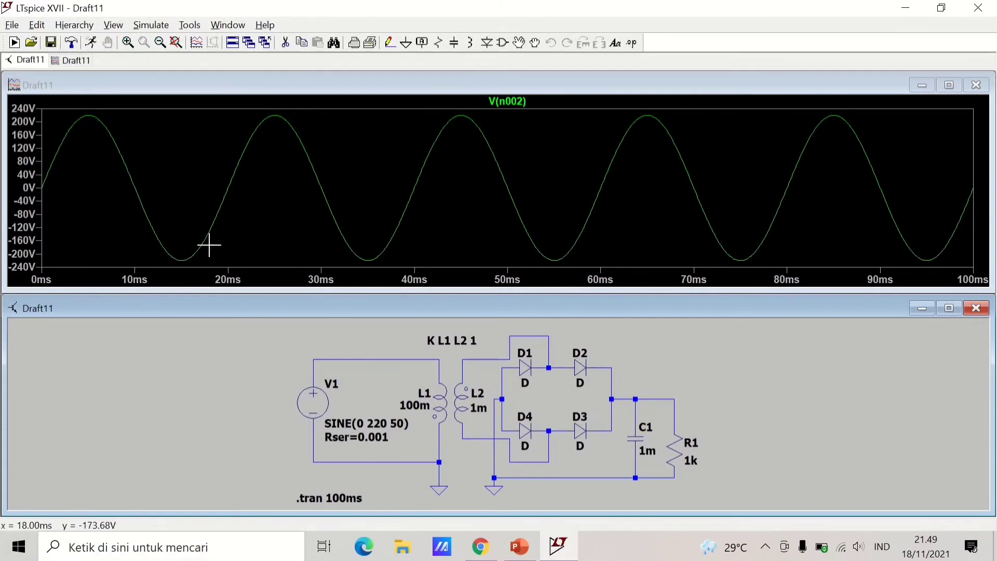
Step: Add a second plot pane and plot the voltage on L2's upper wire in it
right_click(235, 232)
click(298, 303)
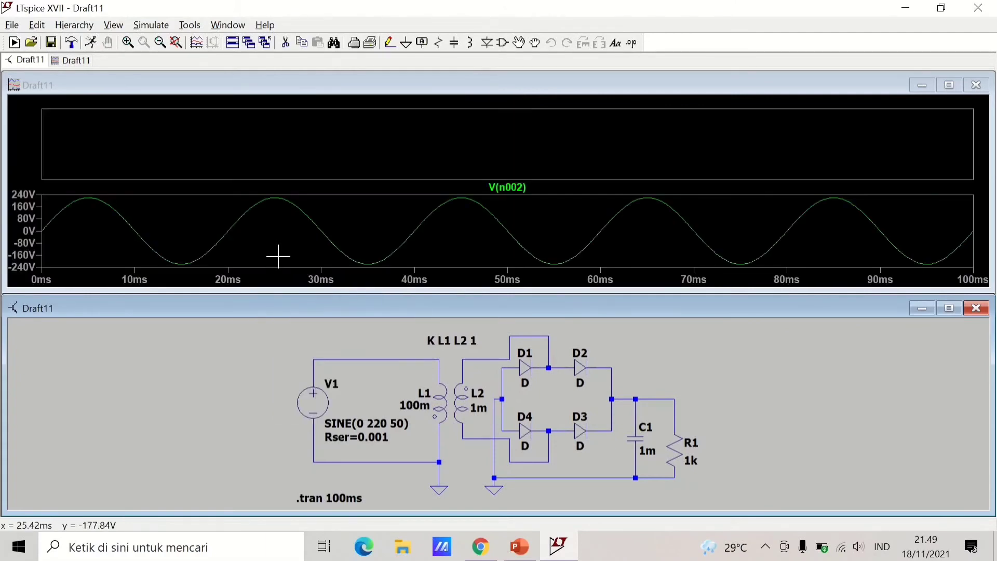
click(278, 244)
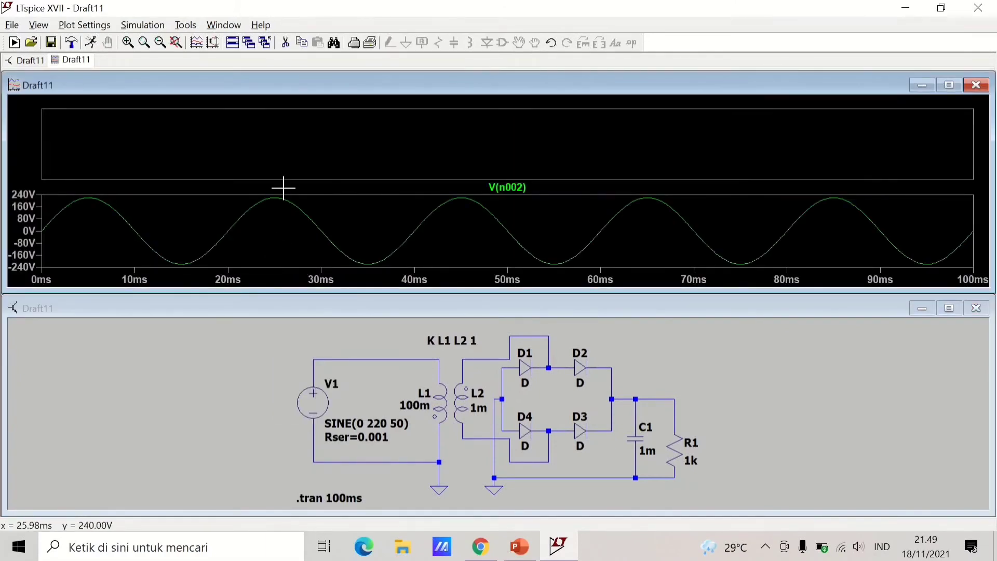
click(287, 160)
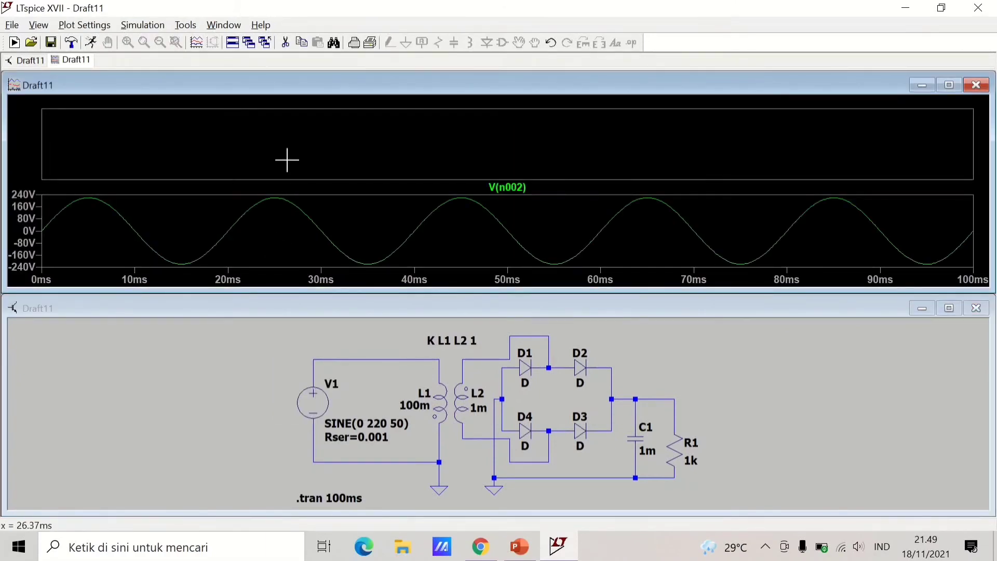
click(657, 349)
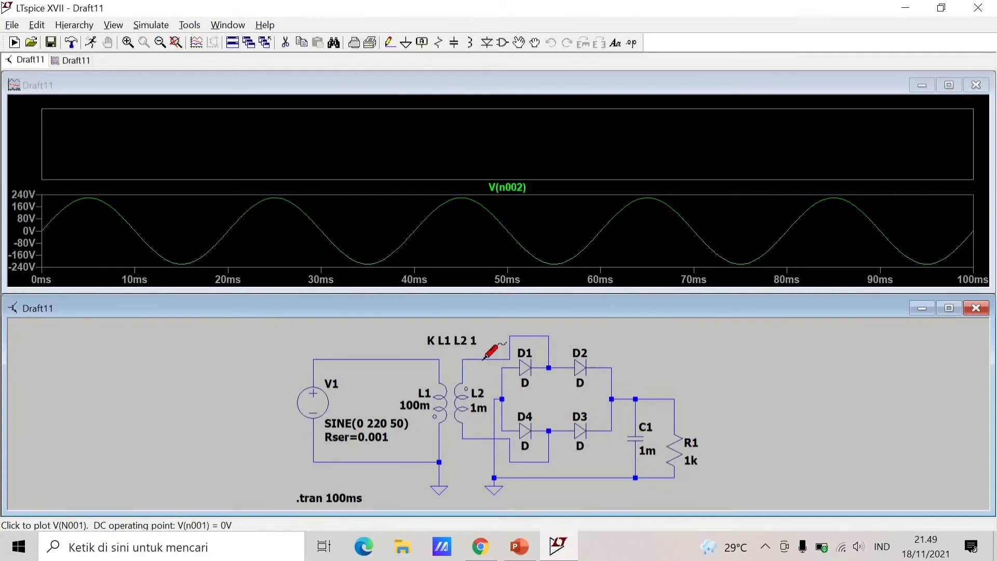
click(484, 359)
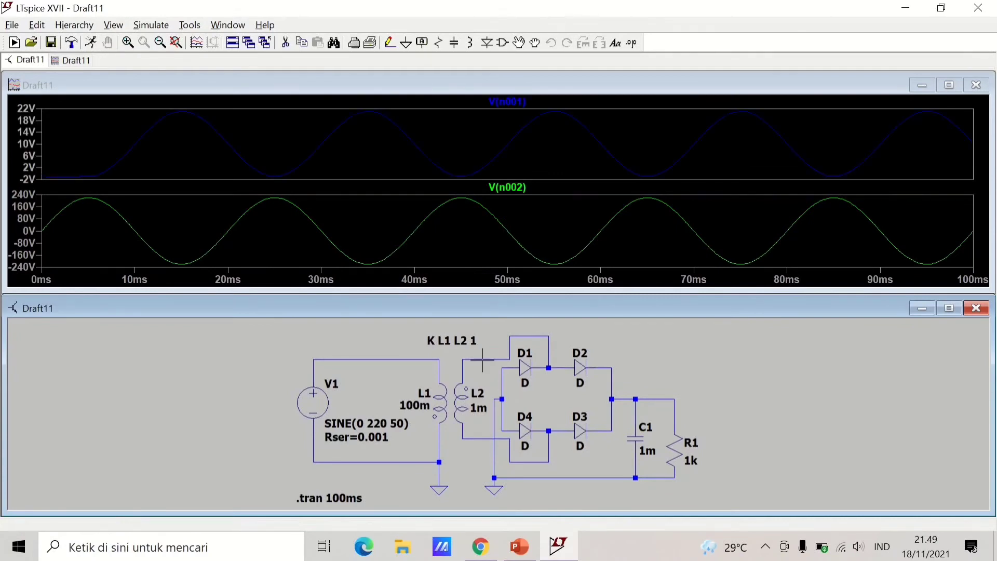
Step: Delete the pane showing the primary voltage and add an empty plot pane
click(286, 228)
right_click(286, 227)
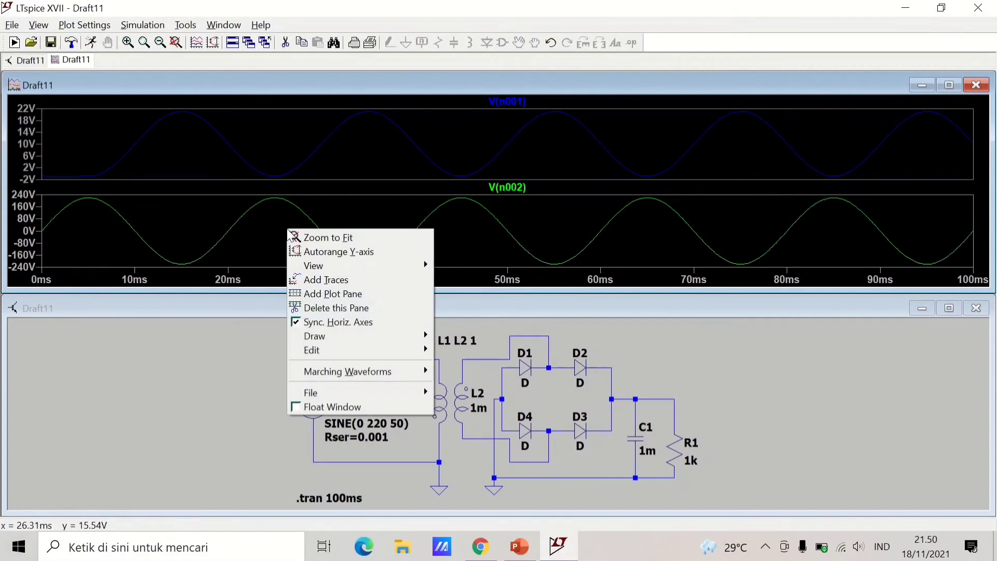
click(368, 309)
right_click(332, 222)
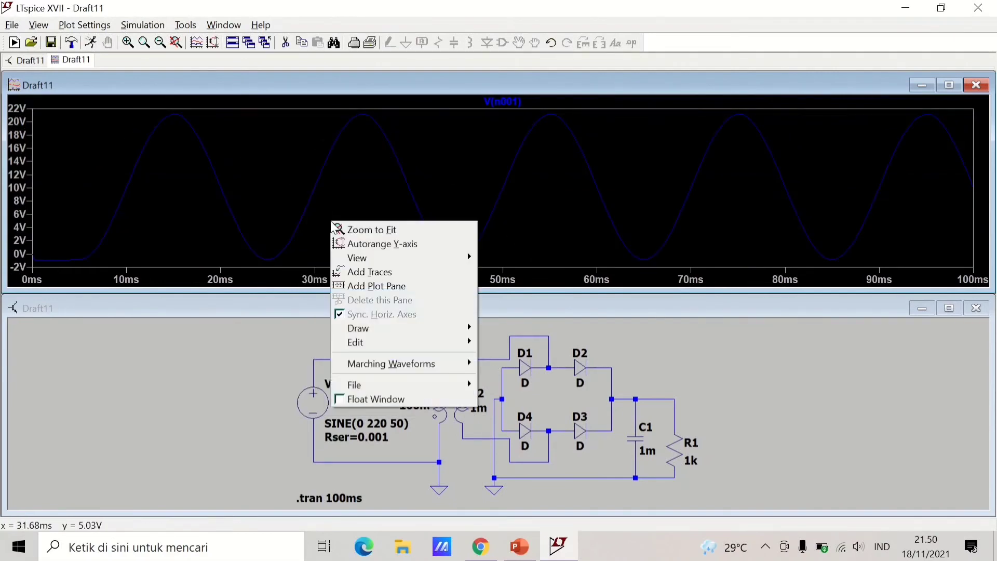
click(410, 286)
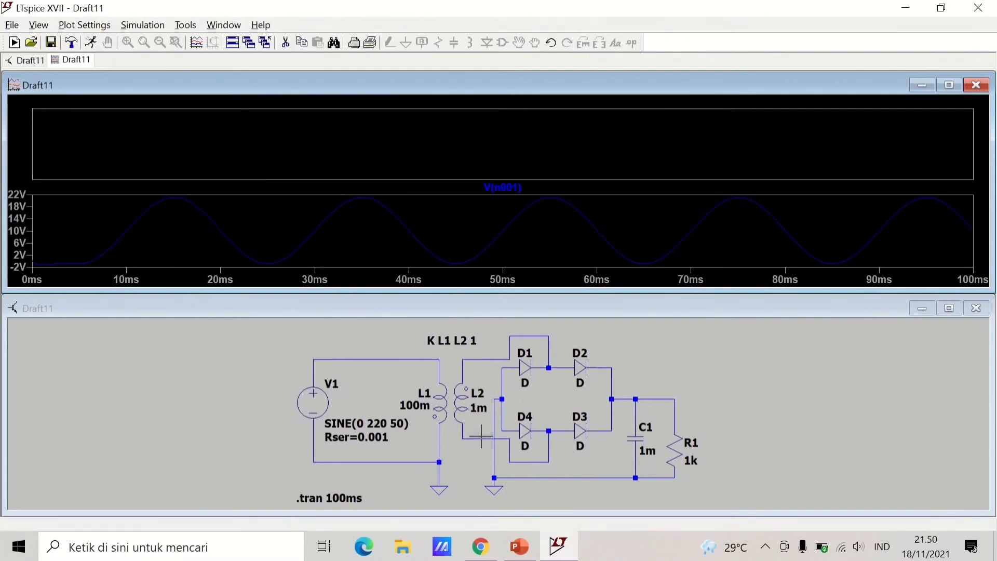
Step: Plot the voltage on L2's lower wire in the empty pane, and delete that pane
click(475, 451)
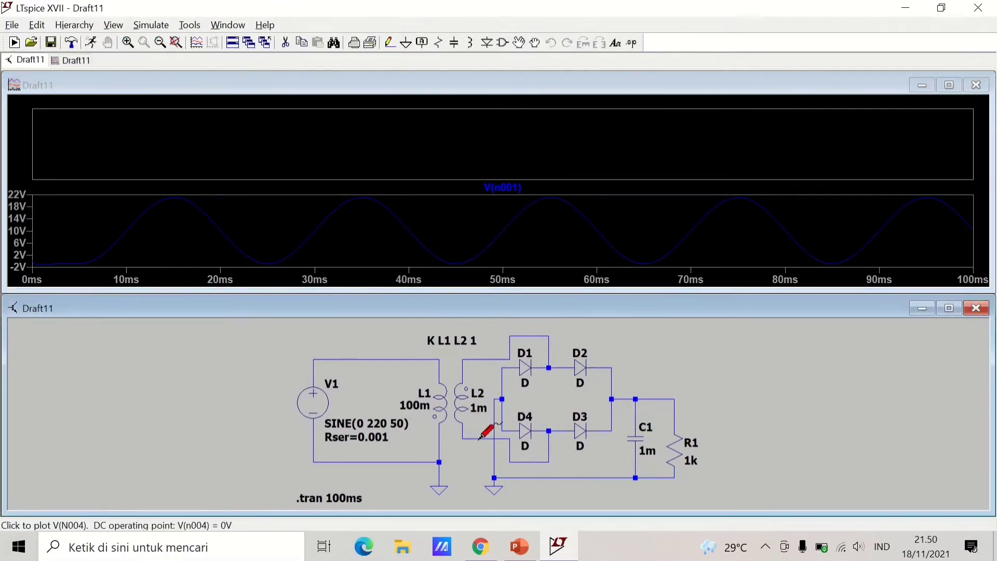
click(487, 430)
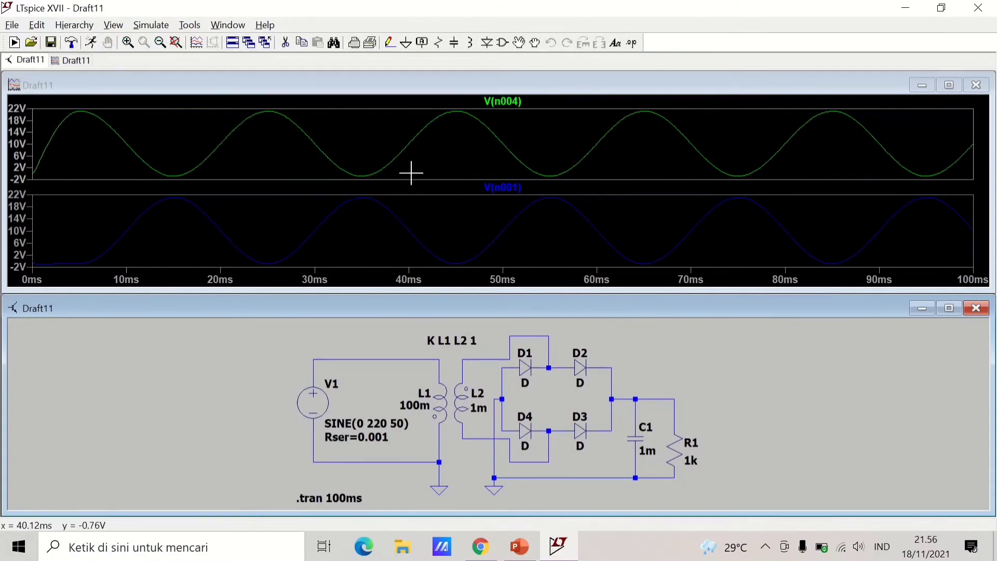
right_click(409, 142)
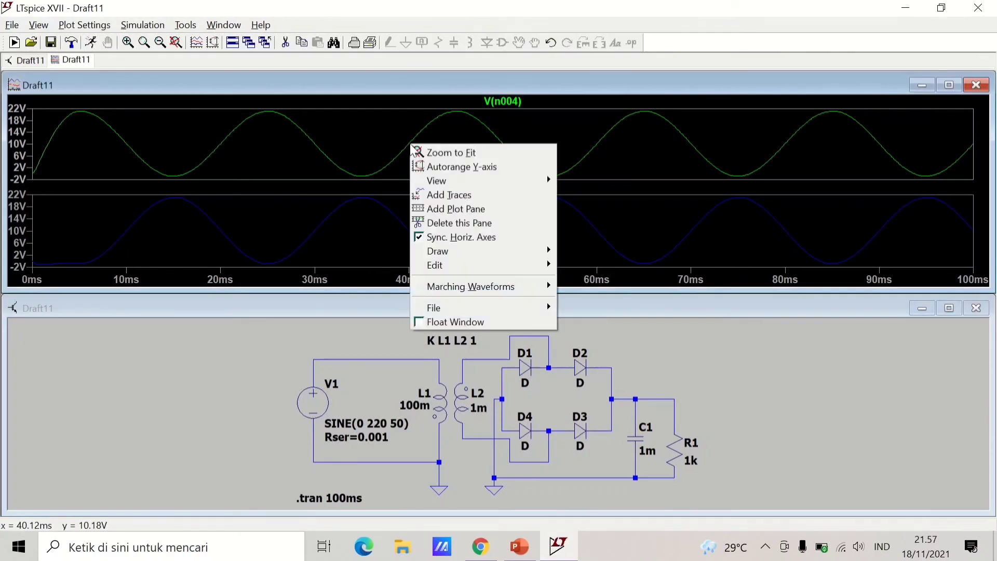
click(489, 225)
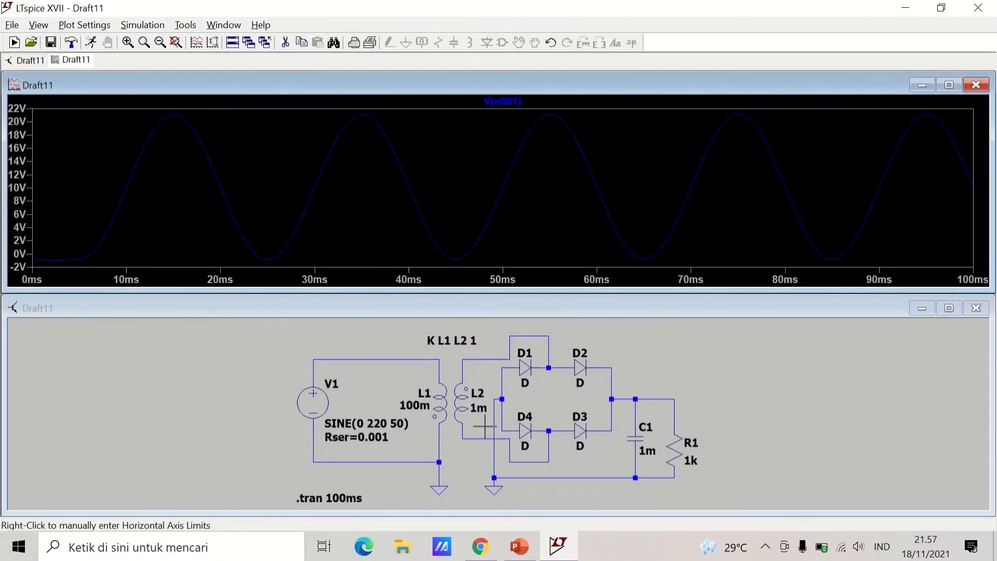
Step: Overlay the voltages on L2's lower wire and on the bridge's positive output wire in the pane with the L2 upper-wire trace
click(465, 504)
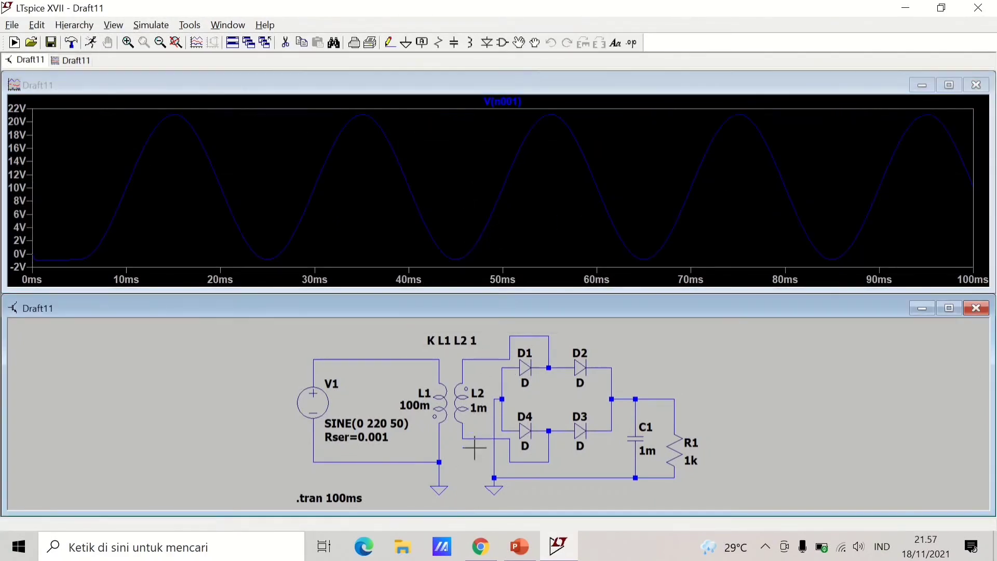
click(479, 437)
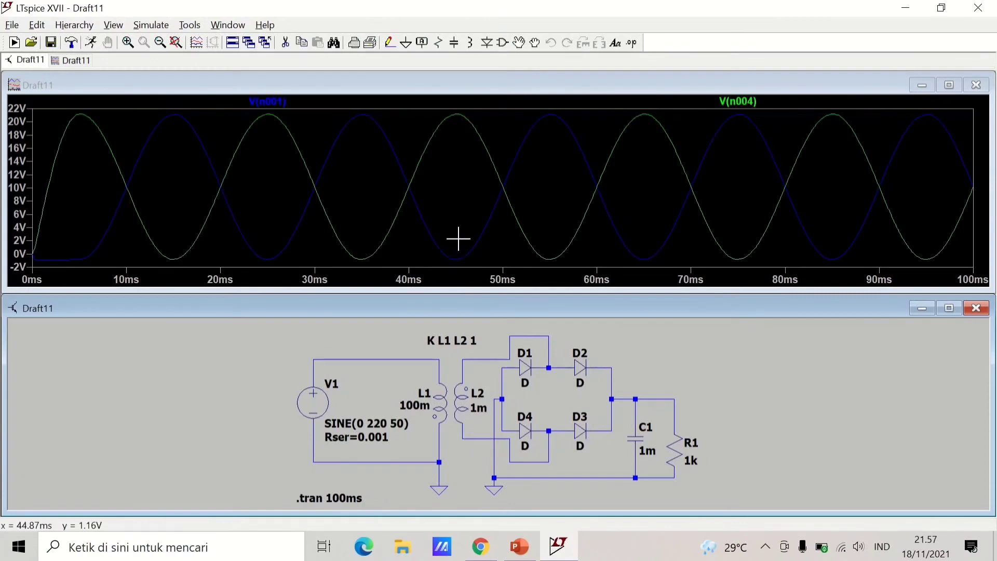
click(623, 397)
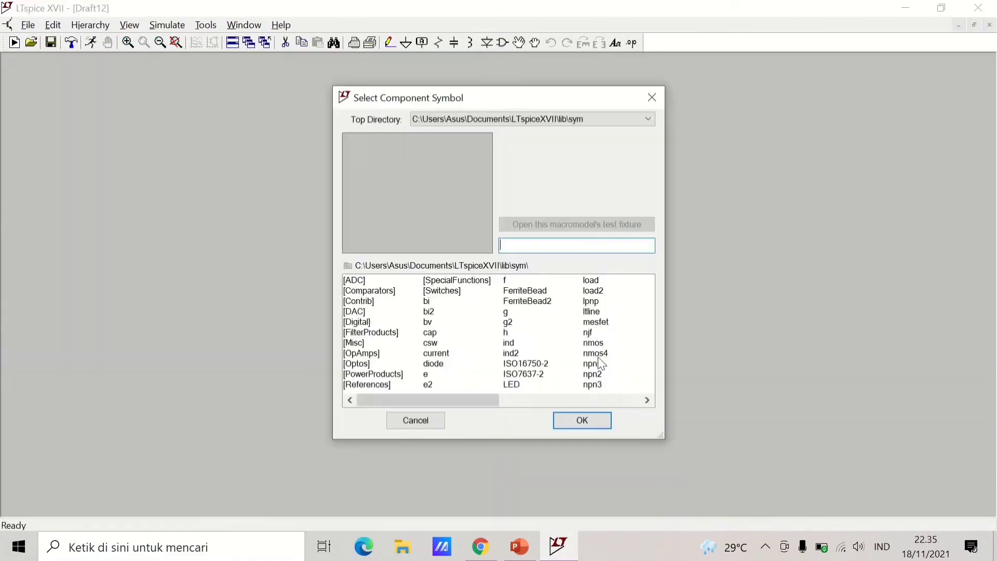
Step: Place a voltage source in the new schematic and two inductors to its right, with the second one mirrored
key(Return)
click(72, 228)
click(470, 42)
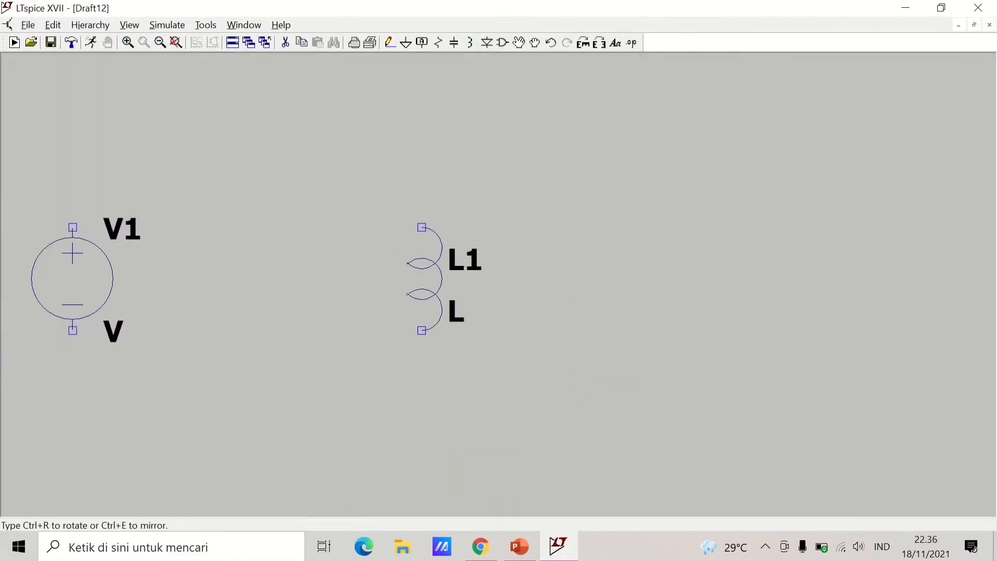
click(439, 227)
key(ctrl+e)
click(567, 226)
Step: Move L1's labels to its left side and L2's labels to its right side, and shift L2 close beside L1
click(534, 44)
click(485, 259)
click(398, 246)
drag(474, 294, 481, 328)
click(401, 331)
drag(504, 231, 534, 310)
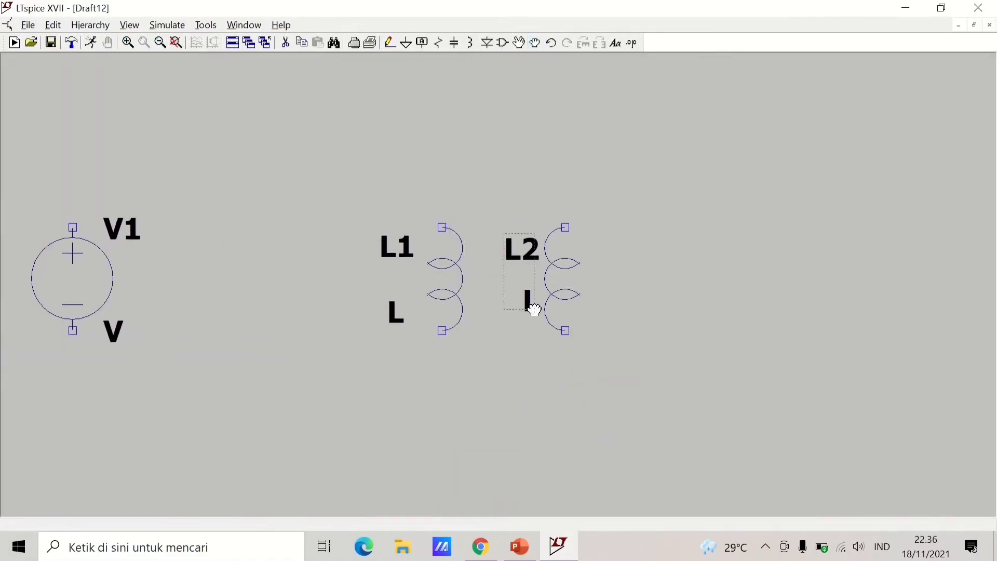
click(612, 303)
click(538, 300)
click(606, 305)
click(564, 246)
click(504, 245)
key(Escape)
Step: Wire V1 and L1 into a closed rectangular loop
click(390, 42)
click(73, 228)
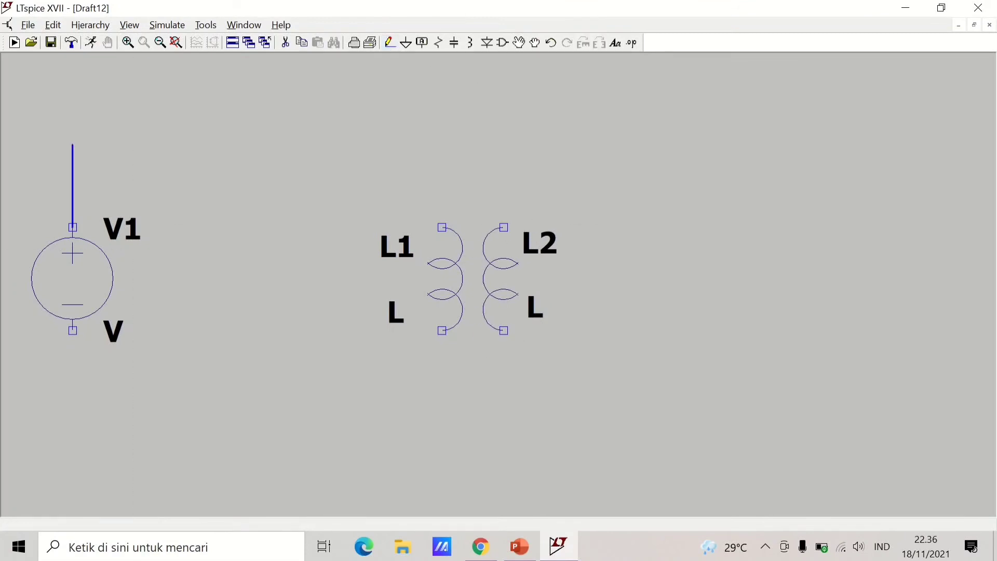
click(73, 144)
click(442, 144)
click(441, 412)
click(72, 412)
click(73, 331)
Step: Place four horizontal diodes in two rows to the right of L2, all pointing right
click(487, 43)
key(ctrl+r)
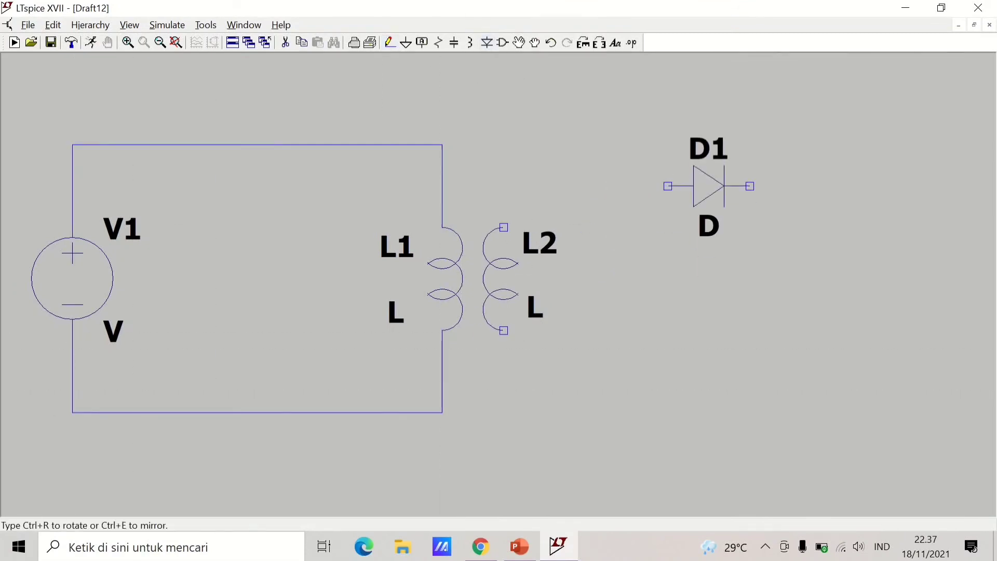
click(709, 186)
click(893, 186)
click(893, 350)
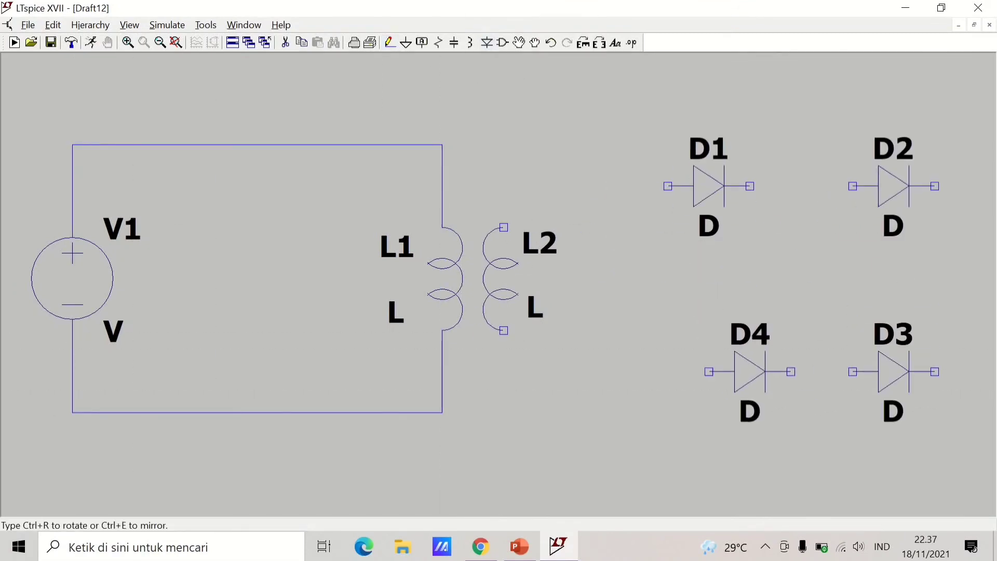
click(709, 350)
key(Escape)
Step: Place a vertical capacitor, a horizontal resistor and a vertical resistor to the right of the diodes
scroll(621, 292, down, 3)
click(454, 42)
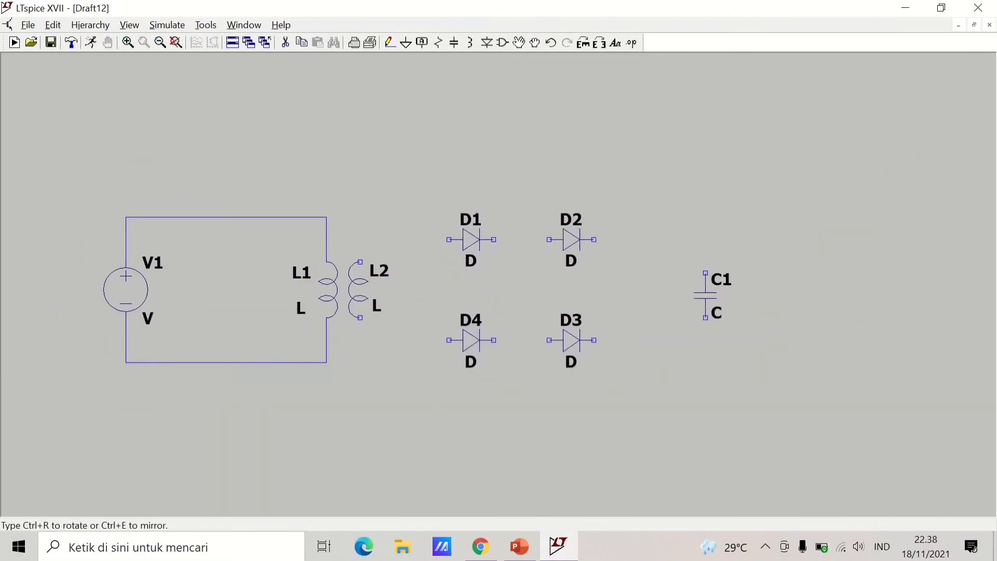
click(728, 342)
key(r)
click(823, 306)
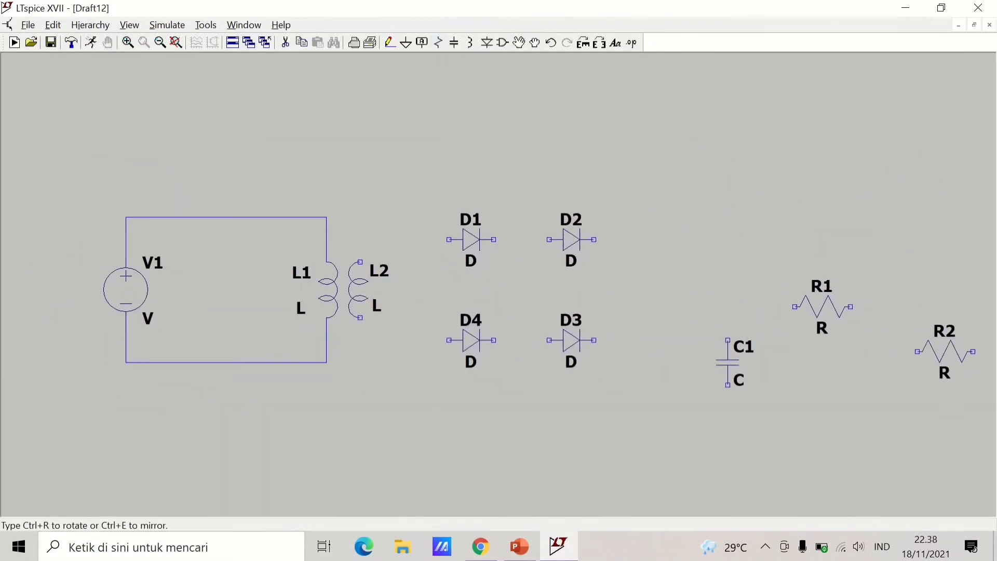
key(ctrl+r)
click(984, 368)
key(Escape)
Step: Place a fifth diode pointing upward just left of the vertical resistor R2
drag(541, 68, 464, 72)
click(486, 43)
key(ctrl+r)
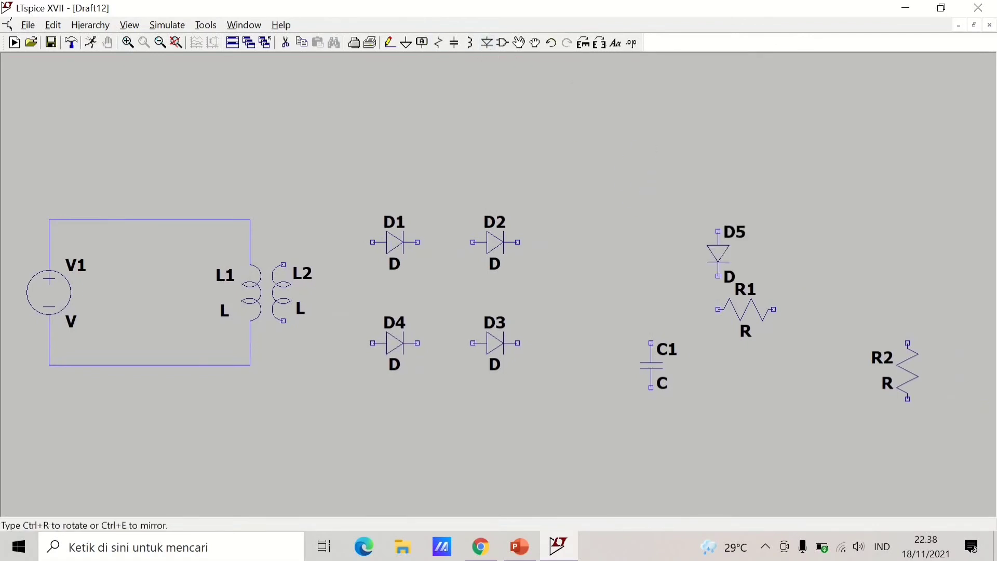
click(841, 344)
Step: Wire D1 to D4 into a rectangular bridge loop, with D1-D2 and D4-D3 in series
click(390, 42)
click(373, 343)
click(339, 343)
click(339, 242)
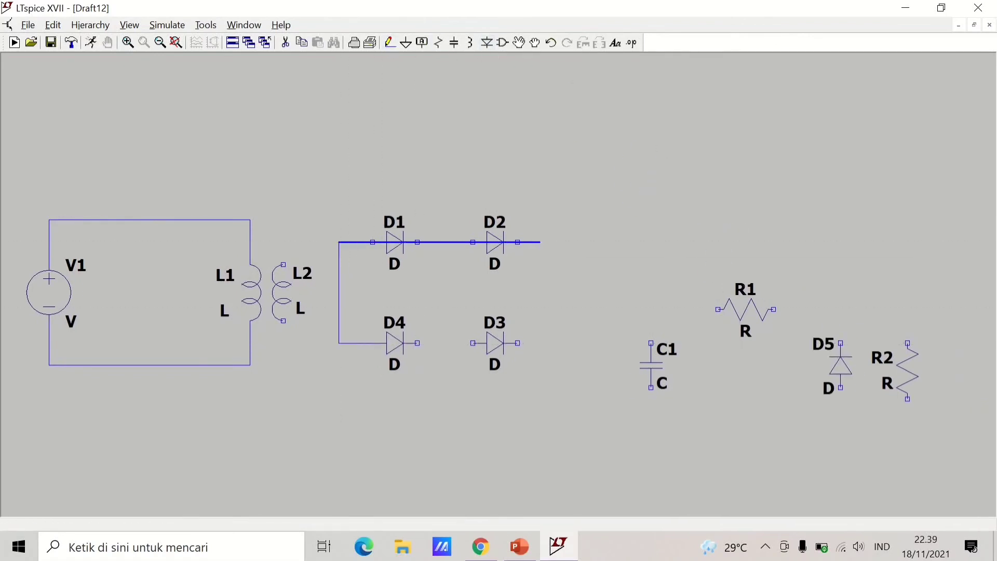
click(551, 242)
click(551, 343)
click(417, 343)
Step: Connect L2's lower end to the D4-D3 junction and its upper end to the D1-D2 junction
click(439, 344)
click(439, 387)
click(361, 388)
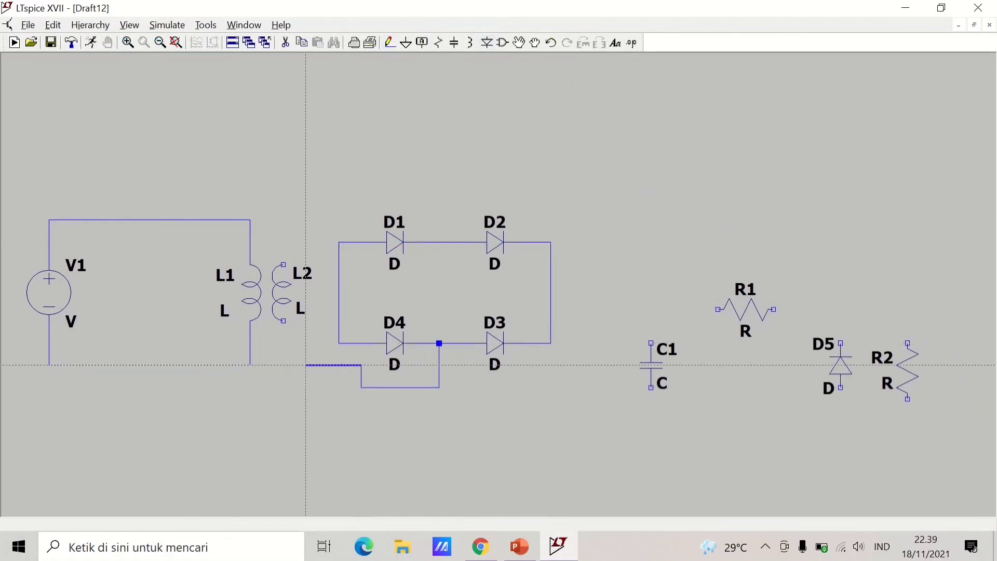
click(283, 366)
click(283, 219)
click(362, 186)
click(439, 242)
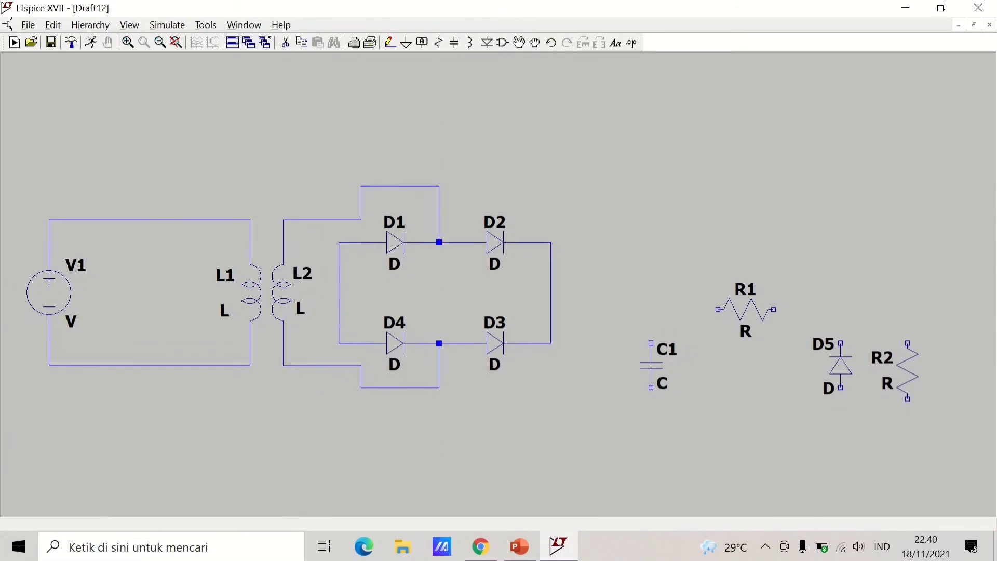
Step: Move C1, R1, D5 and R2 closer to the diode bridge, mirroring R2 to the right of D5
key(F7)
click(651, 363)
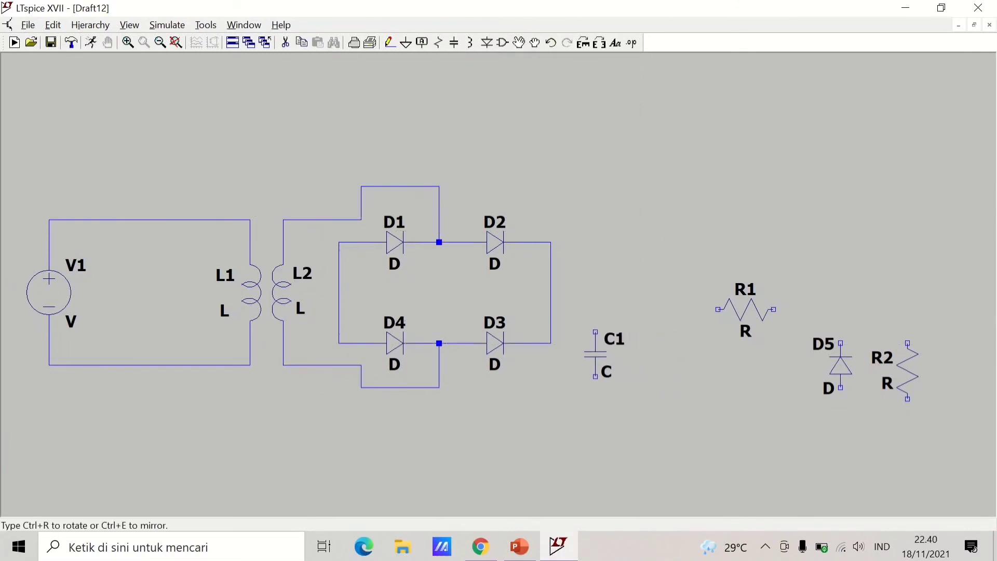
click(596, 355)
click(739, 305)
click(661, 272)
click(840, 366)
click(751, 355)
click(907, 371)
key(ctrl+e)
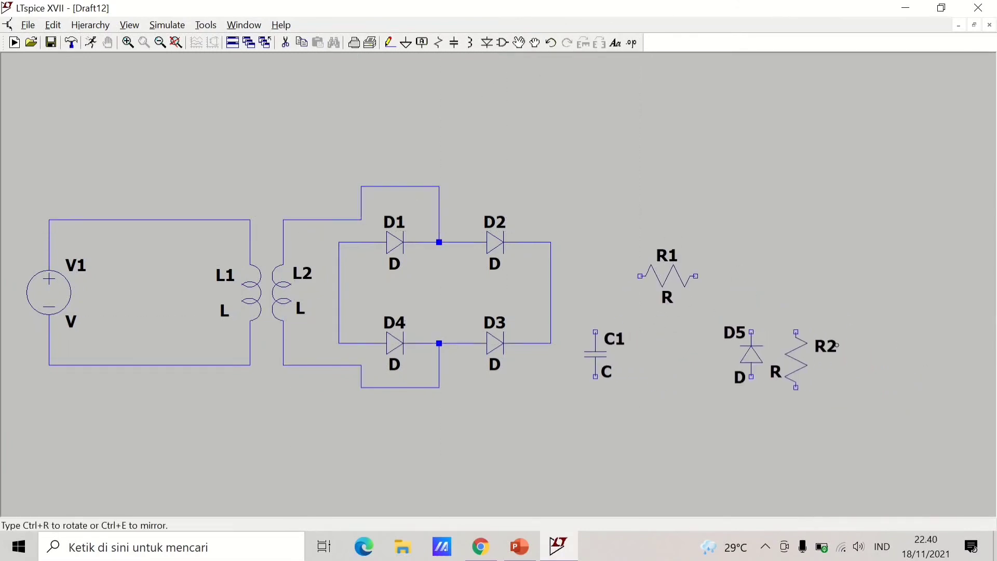
click(826, 378)
Step: Delete R2 and move R1 into its place right of D5, rotated upright and mirrored
click(285, 42)
click(796, 358)
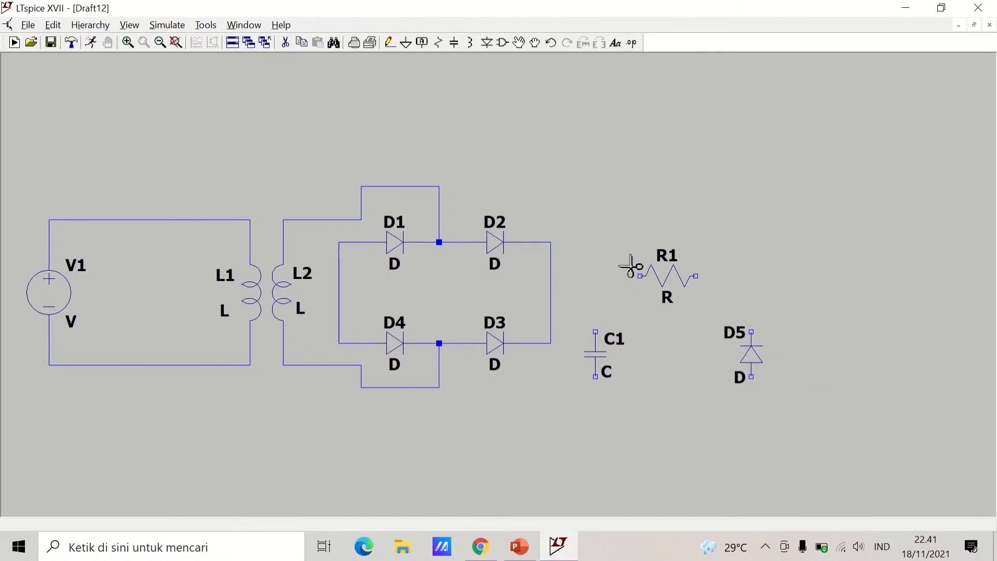
key(Escape)
key(F7)
click(670, 272)
key(ctrl+r)
key(ctrl+e)
click(779, 360)
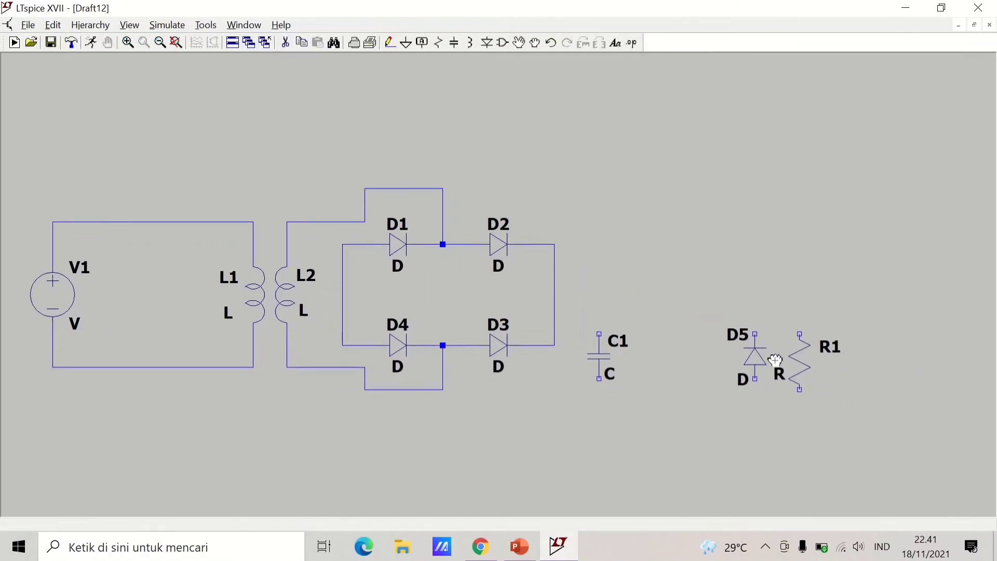
Step: Place a new horizontal resistor above and between C1 and D5
click(438, 43)
key(ctrl+r)
click(671, 267)
key(Escape)
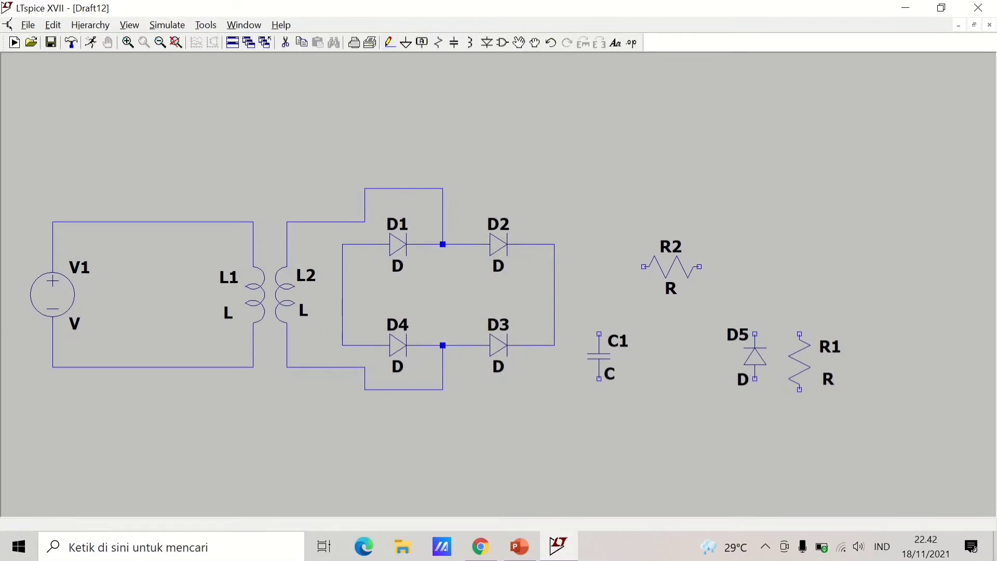
Step: Wire the bridge's right side through R2 to R1's upper end, and R1's lower end back to the bridge's left side
key(F3)
click(554, 266)
click(644, 267)
click(699, 266)
click(799, 266)
click(799, 434)
click(320, 434)
click(320, 266)
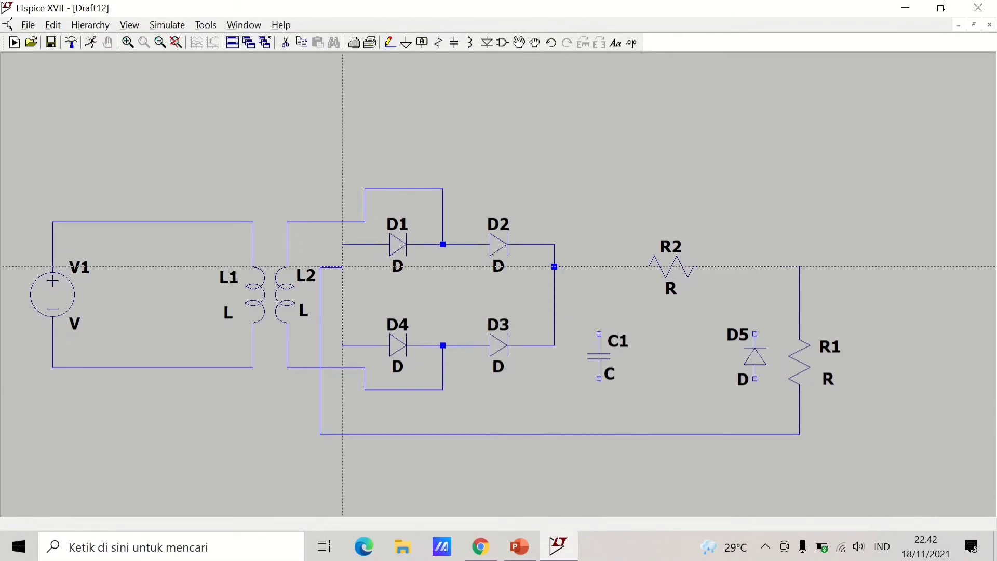
click(342, 266)
Step: Connect both ends of C1 and D5 to the upper and lower output wires
click(598, 334)
click(599, 266)
click(598, 379)
click(599, 434)
click(755, 266)
click(754, 434)
key(Escape)
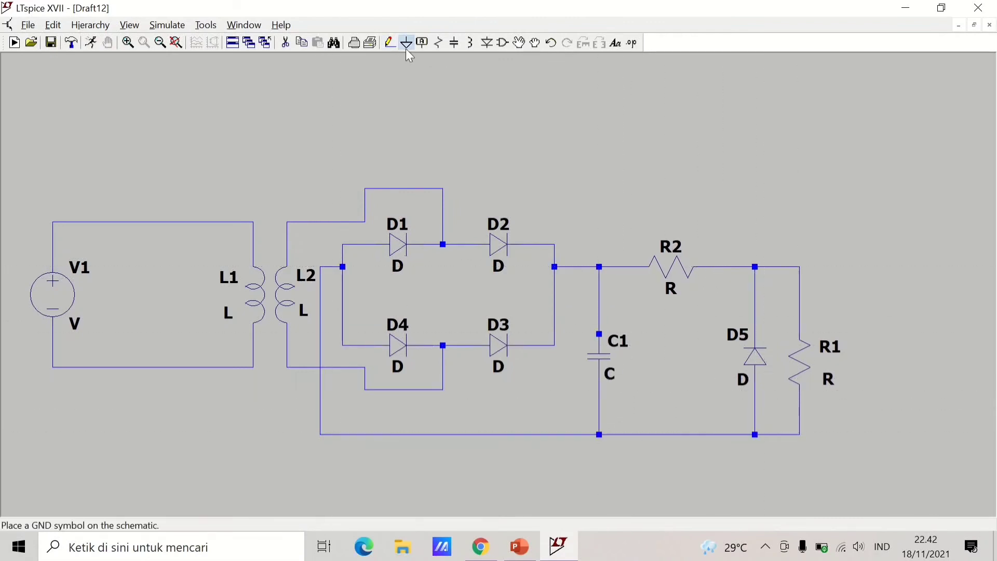
Step: Add two ground symbols, wired to the lower output wire and to the bottom of L1
click(407, 46)
click(320, 468)
click(253, 468)
key(Escape)
click(389, 42)
click(320, 434)
click(320, 468)
click(253, 367)
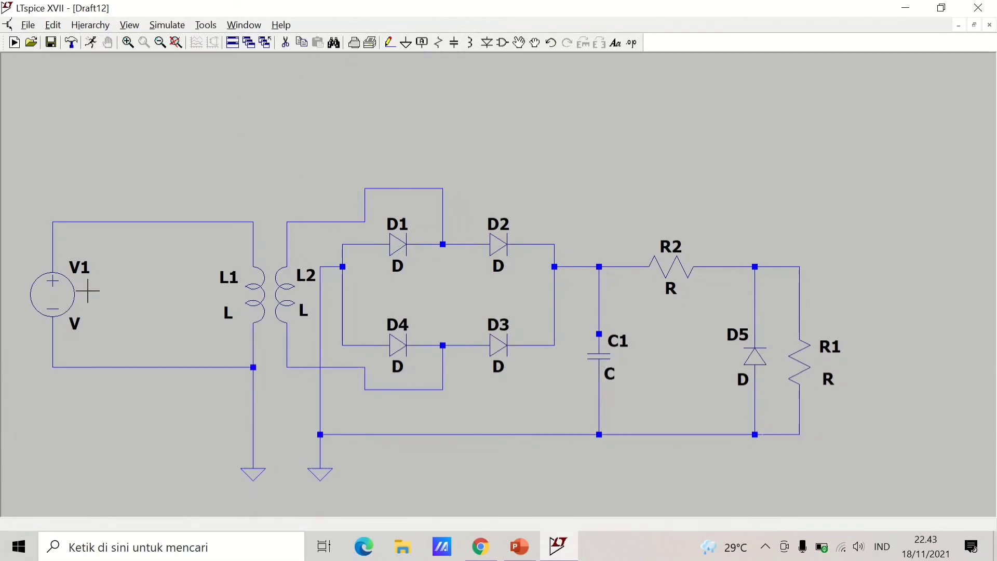
Step: Set V1 to a sine source with 0 offset, 220 V amplitude, 50 Hz frequency and 0.001 ohm series resistance
right_click(54, 293)
click(412, 303)
click(358, 155)
click(463, 265)
text(0)
key(Tab)
text(2200.001)
key(Return)
Step: Set L1's inductance to 100m and L2's inductance to 1m
right_click(255, 295)
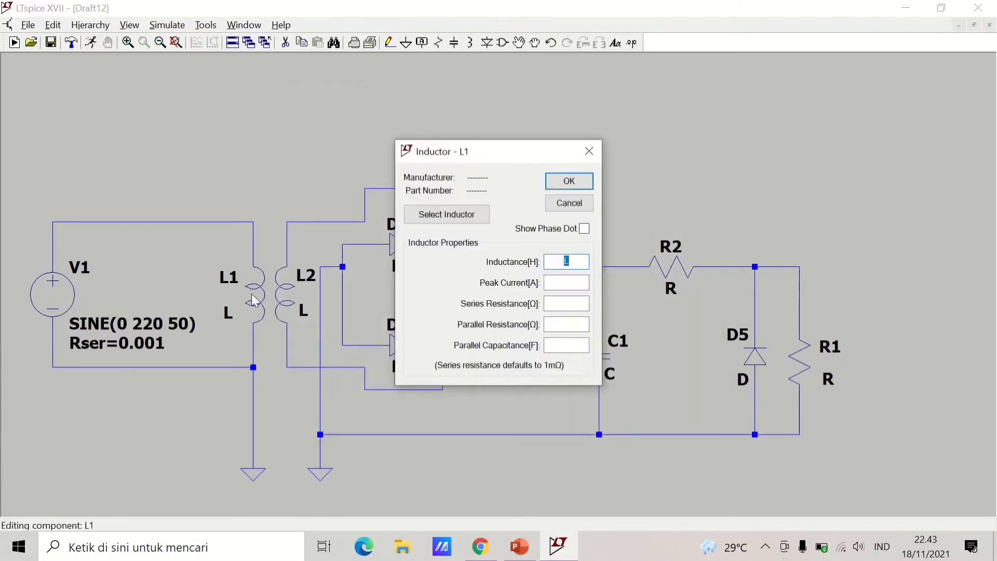
text(100m)
key(Return)
right_click(285, 294)
text(1m)
key(Return)
Step: Set C1's capacitance to 1m, R2's resistance to 220 and R1's resistance to 1k
right_click(599, 356)
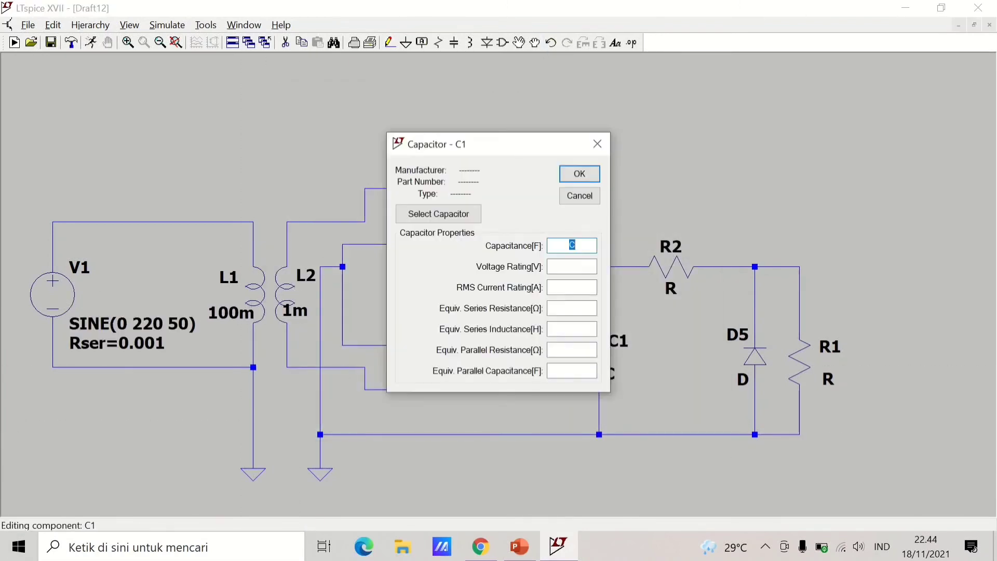
text(1m)
key(Return)
right_click(670, 267)
text(220)
key(Return)
right_click(800, 362)
text(1k)
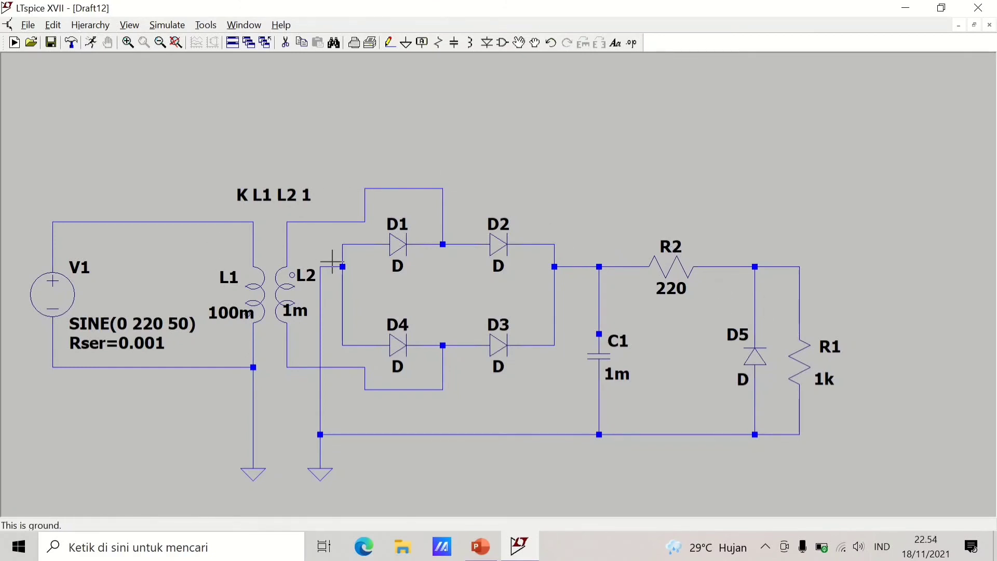
Step: Run a transient simulation with a 100ms stop time and plot the voltage on the upper wire between V1 and L1
click(91, 46)
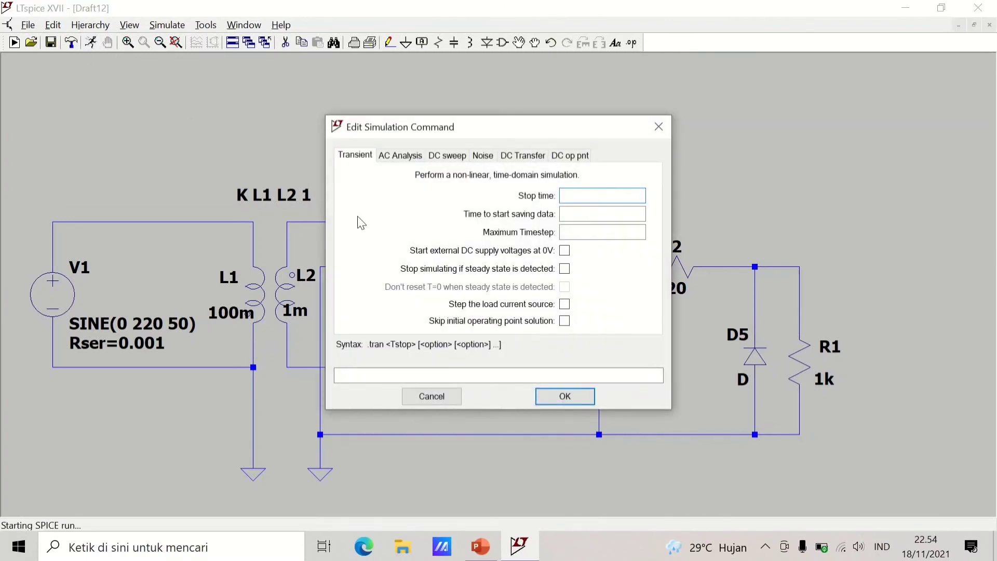
text(100ms)
key(Return)
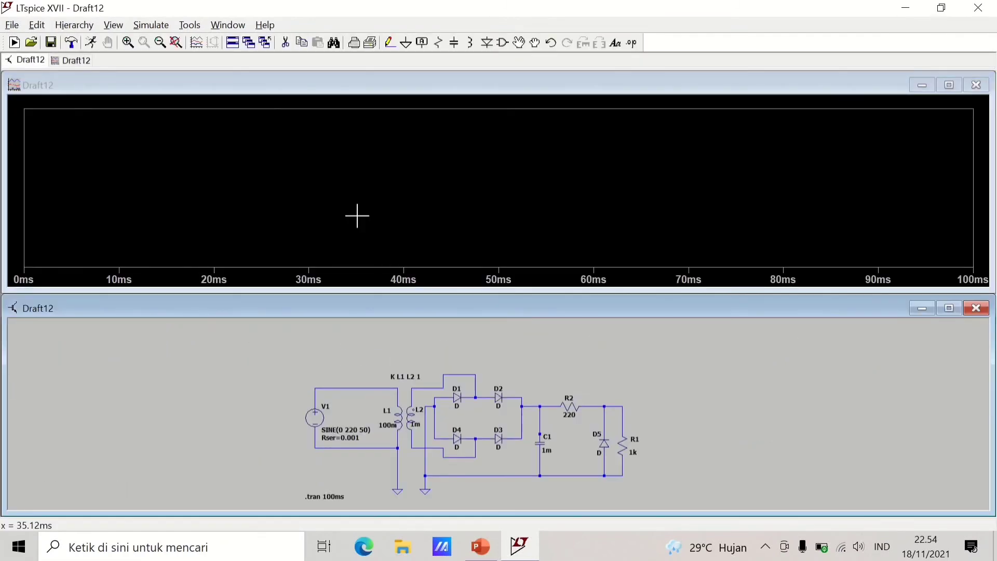
click(360, 386)
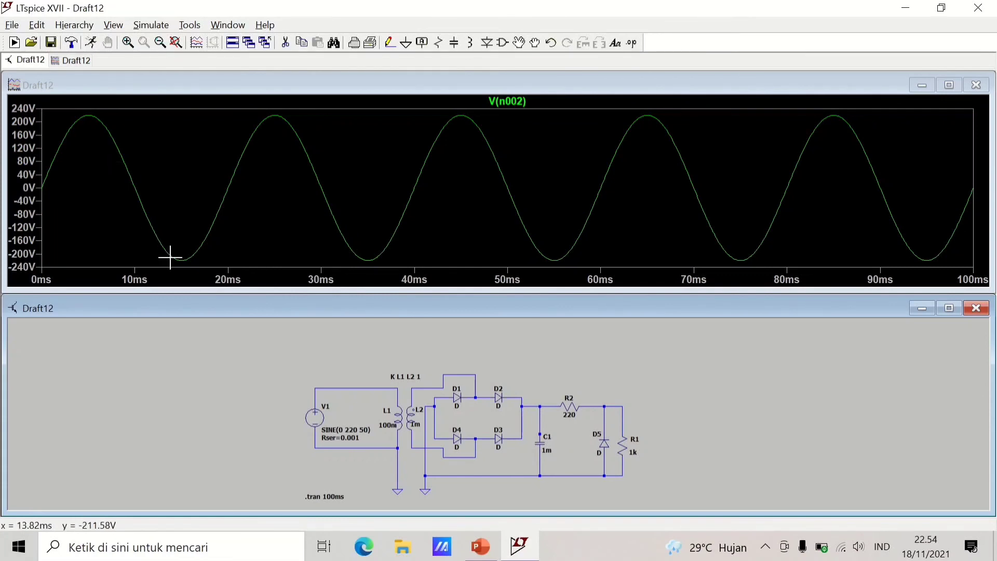
Step: Add an empty plot pane and delete the pane holding the source voltage trace
click(263, 228)
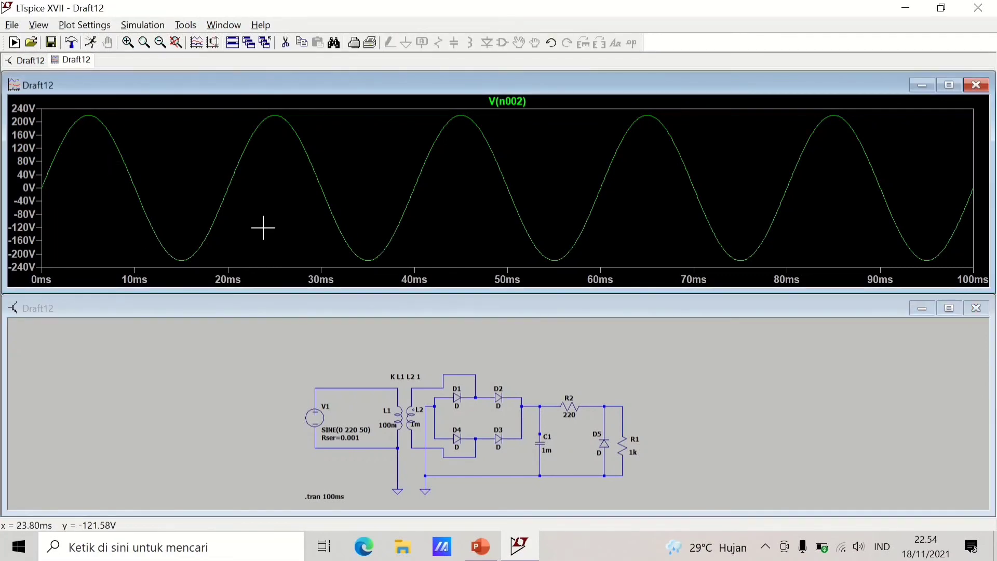
right_click(264, 227)
click(327, 291)
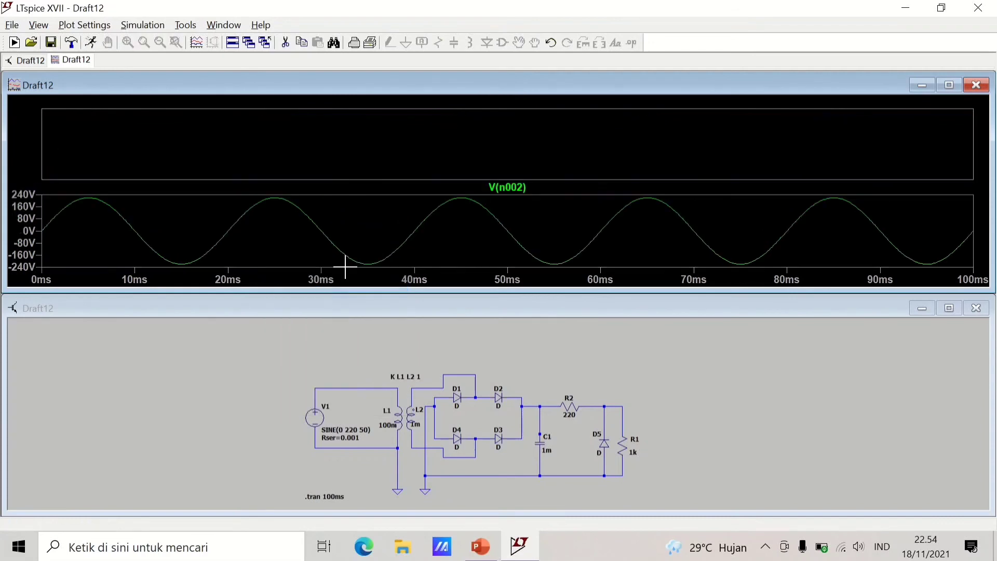
right_click(360, 250)
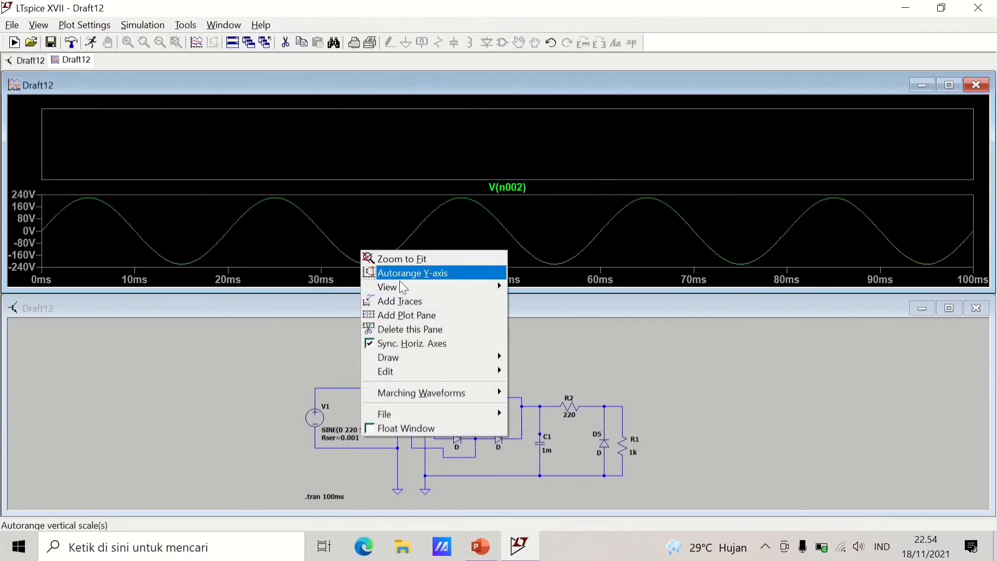
click(430, 330)
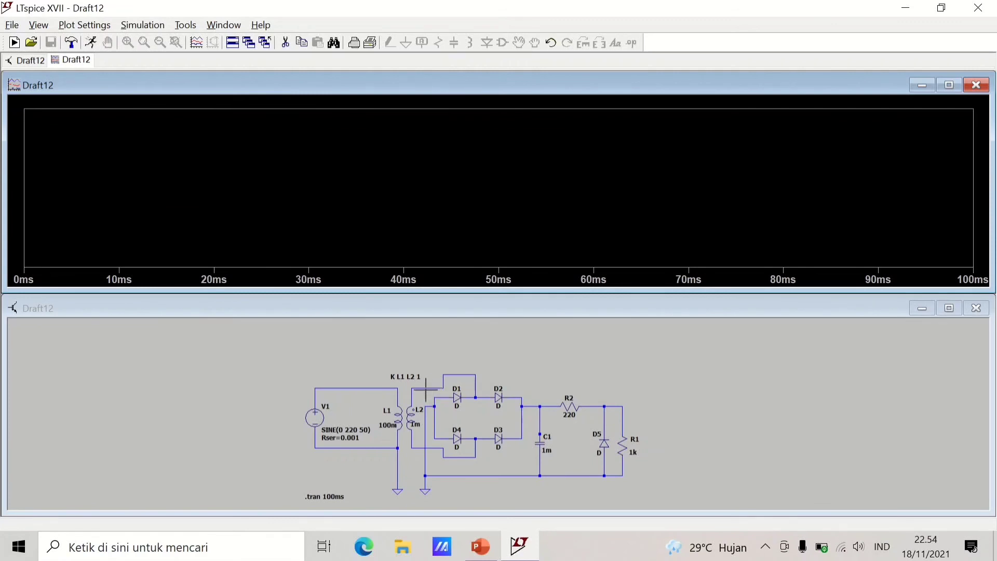
Step: Plot the voltages on both wires from L2 to the diode bridge and on the bridge output wire at C1
click(428, 369)
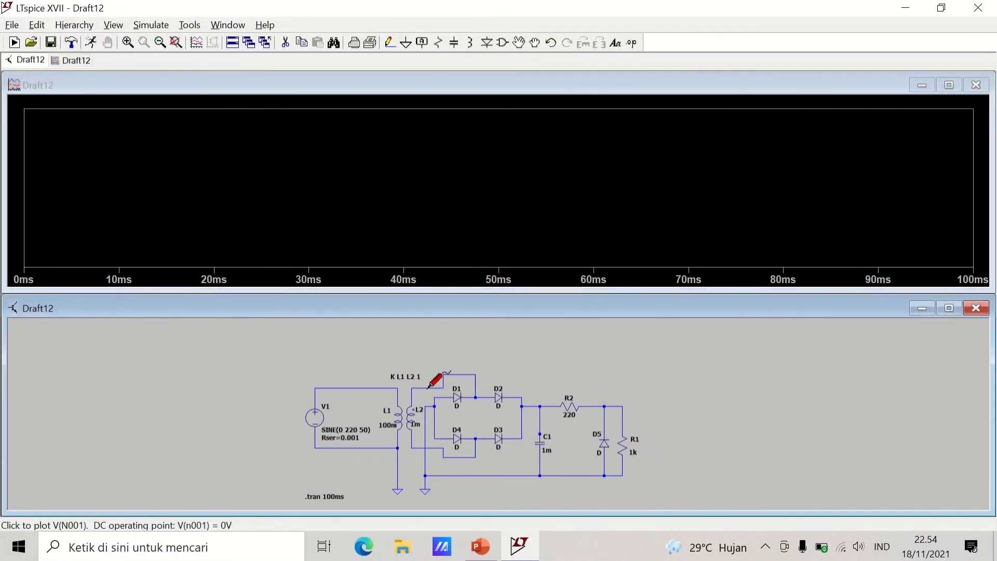
click(429, 387)
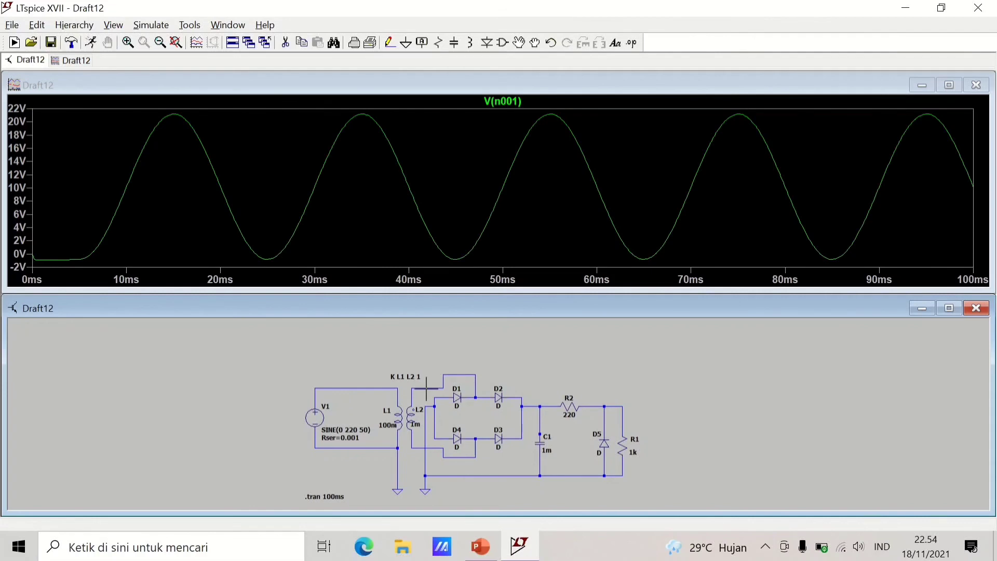
click(422, 444)
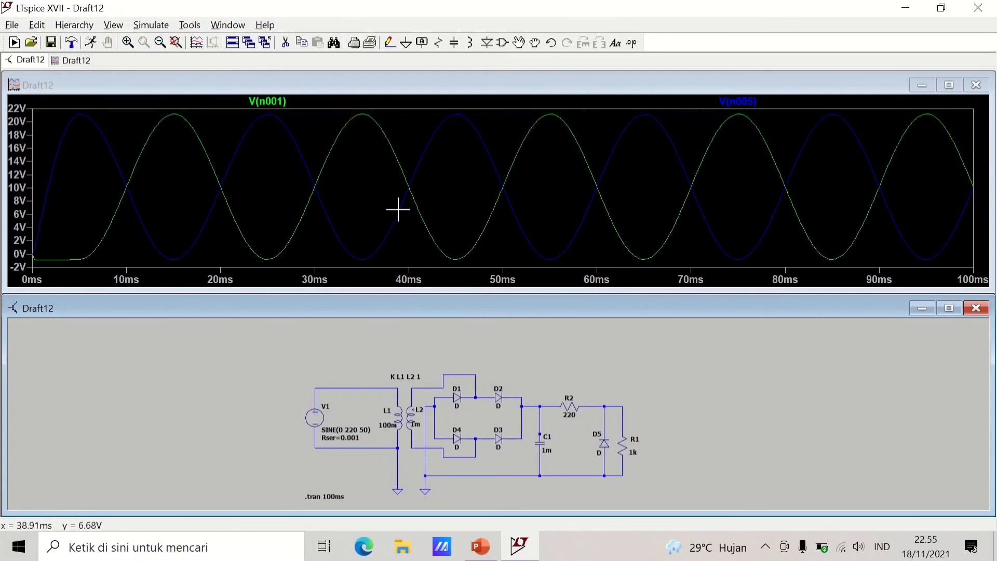
click(533, 403)
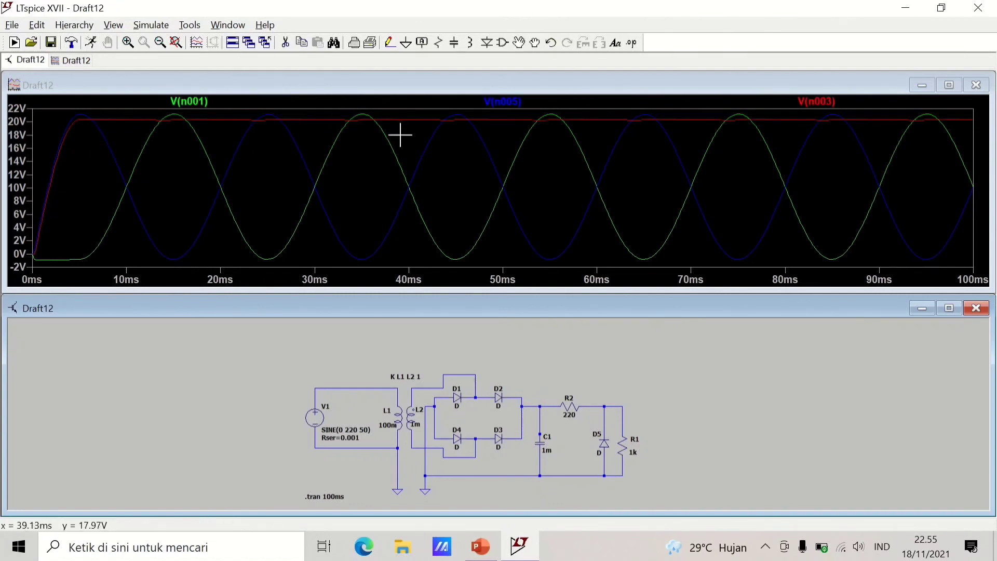
Step: Add a second plot pane and plot the voltage of the wire between the bridge output and R2 in it
right_click(405, 186)
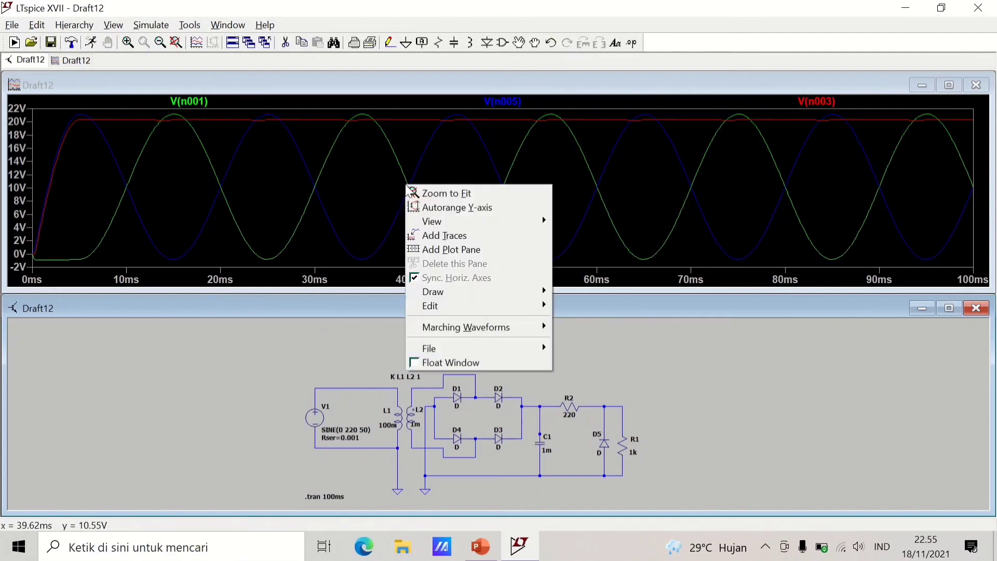
click(460, 251)
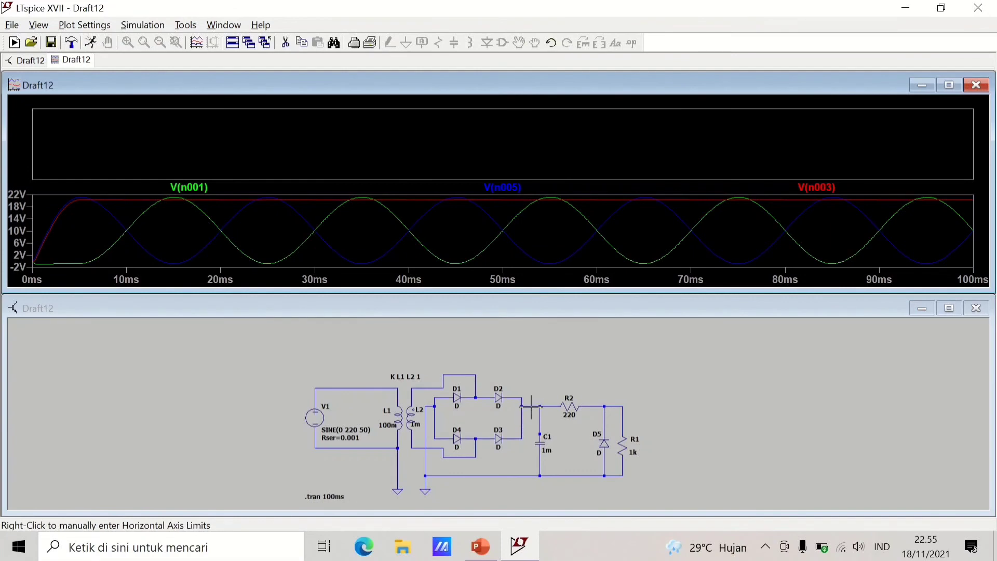
click(533, 390)
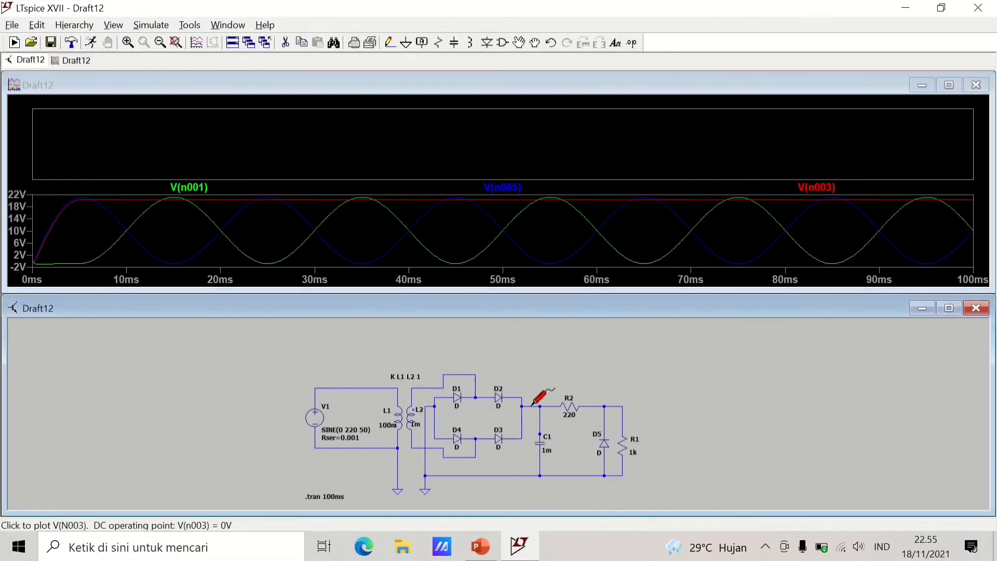
click(534, 404)
Step: Delete the pane with the three traces and add the voltage on the wire joining R2, D5 and R1 to the remaining plot
right_click(372, 248)
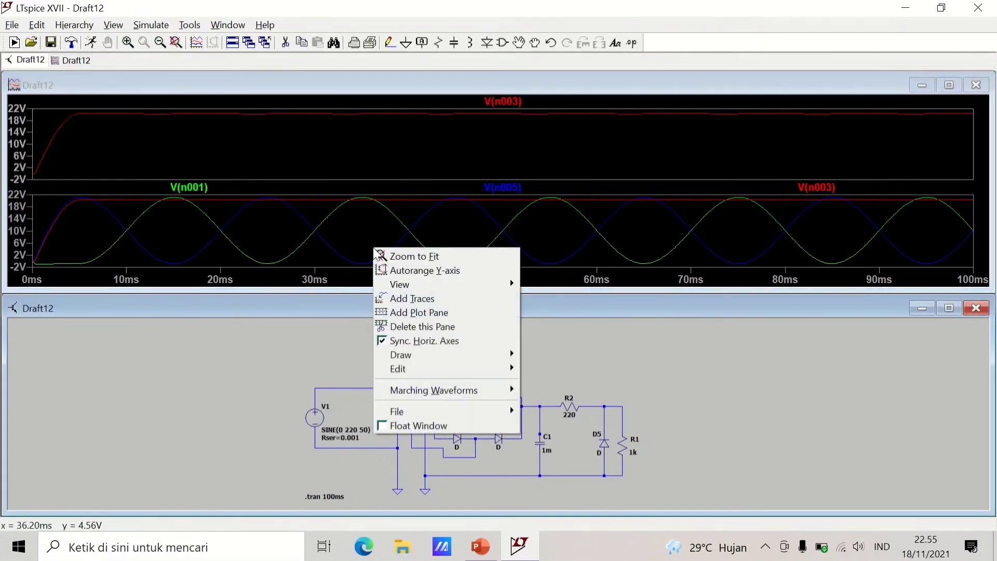
click(429, 326)
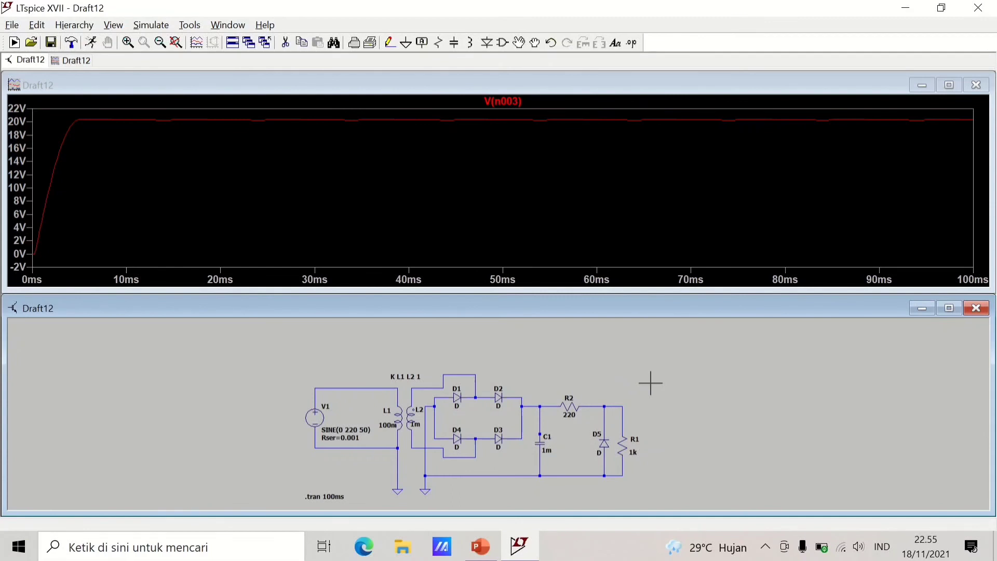
click(614, 403)
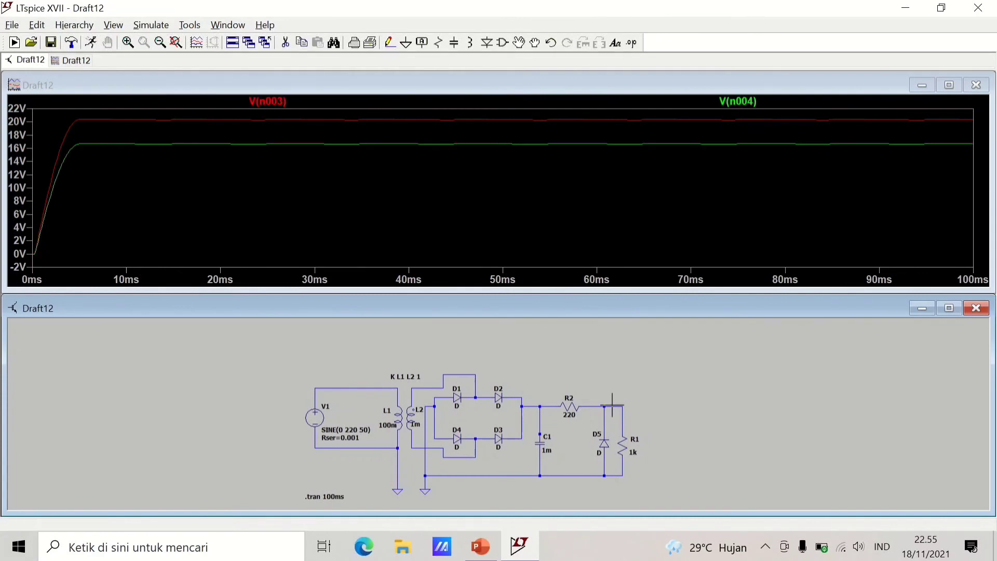